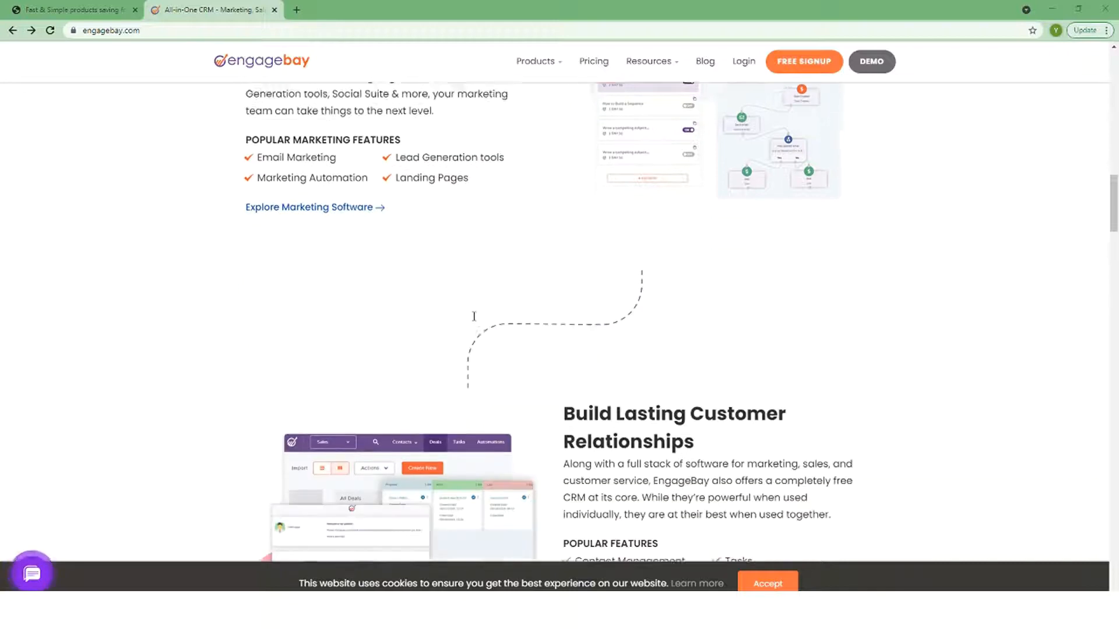
# Scroll the engagebay.com homepage through marketing, CRM, sales, support and the features grid to the footer
pyautogui.scroll(-2, 474, 316)
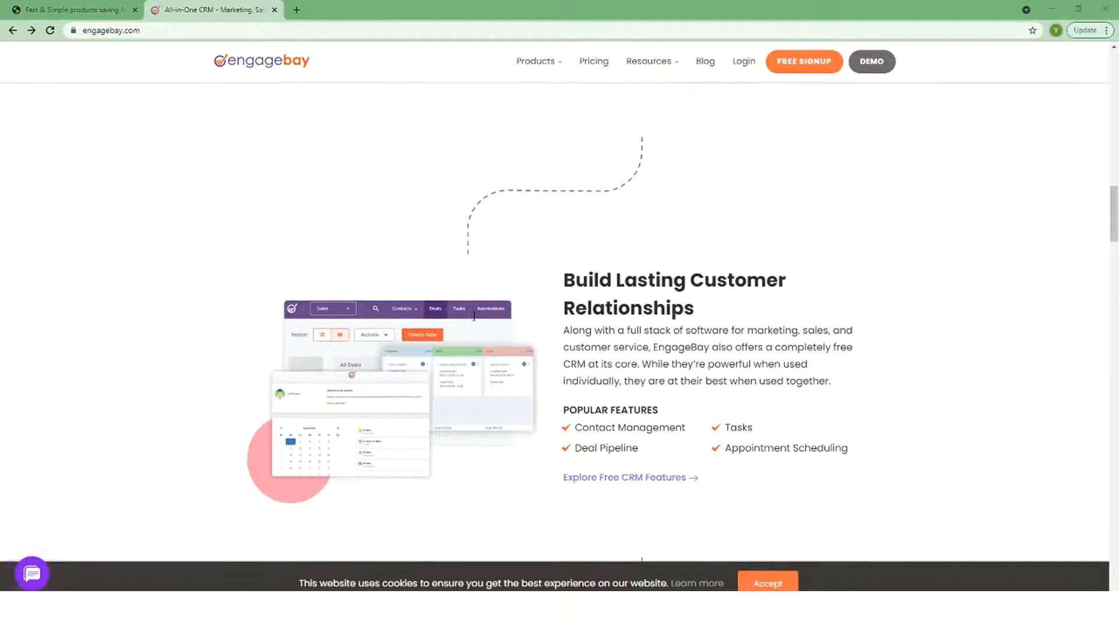
pyautogui.scroll(-3, 474, 316)
pyautogui.scroll(-3, 473, 315)
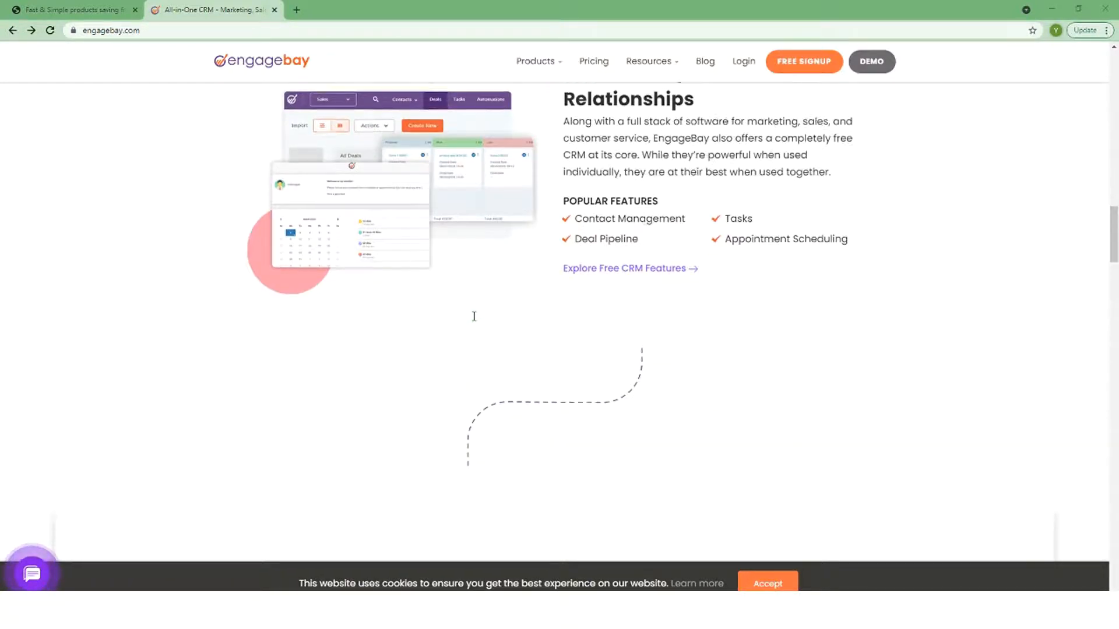
pyautogui.scroll(-5, 474, 316)
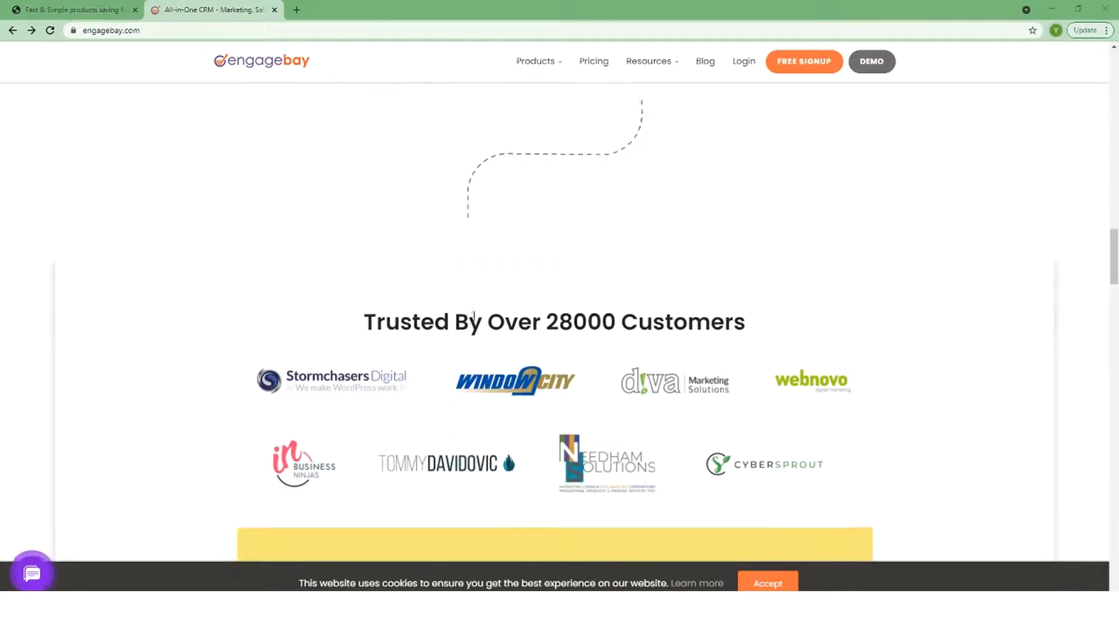
pyautogui.scroll(-5, 474, 316)
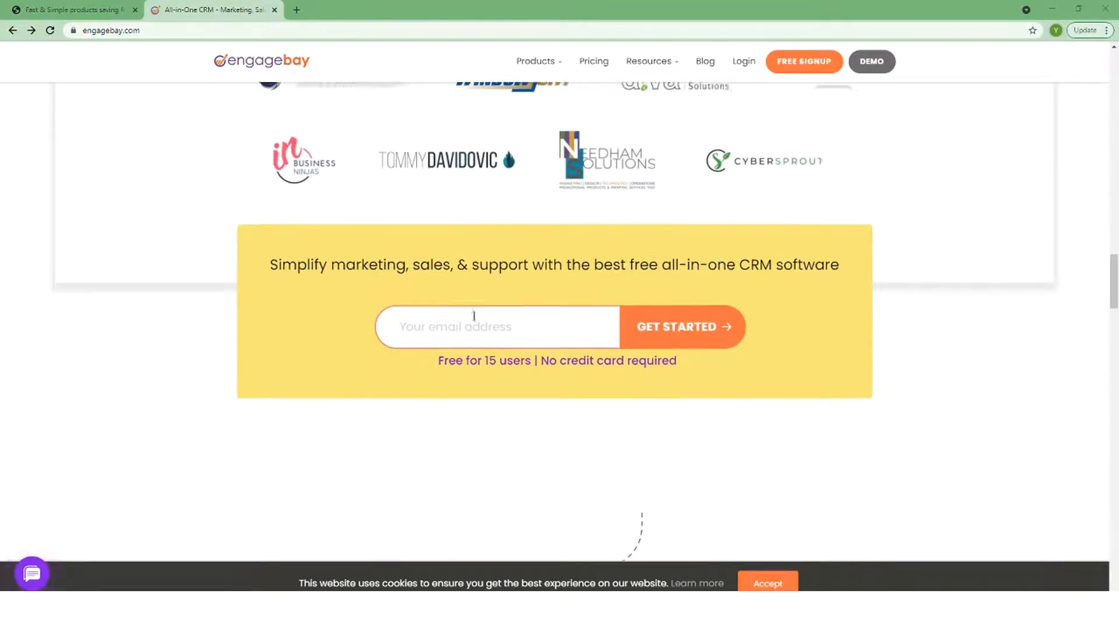
pyautogui.scroll(-3, 474, 316)
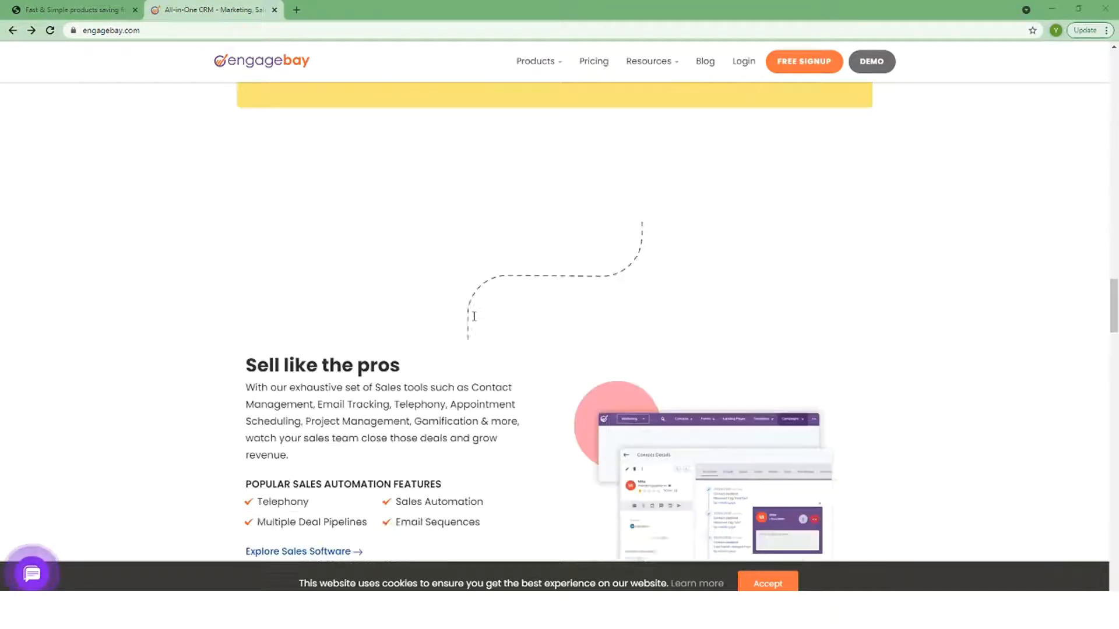
pyautogui.scroll(-5, 473, 316)
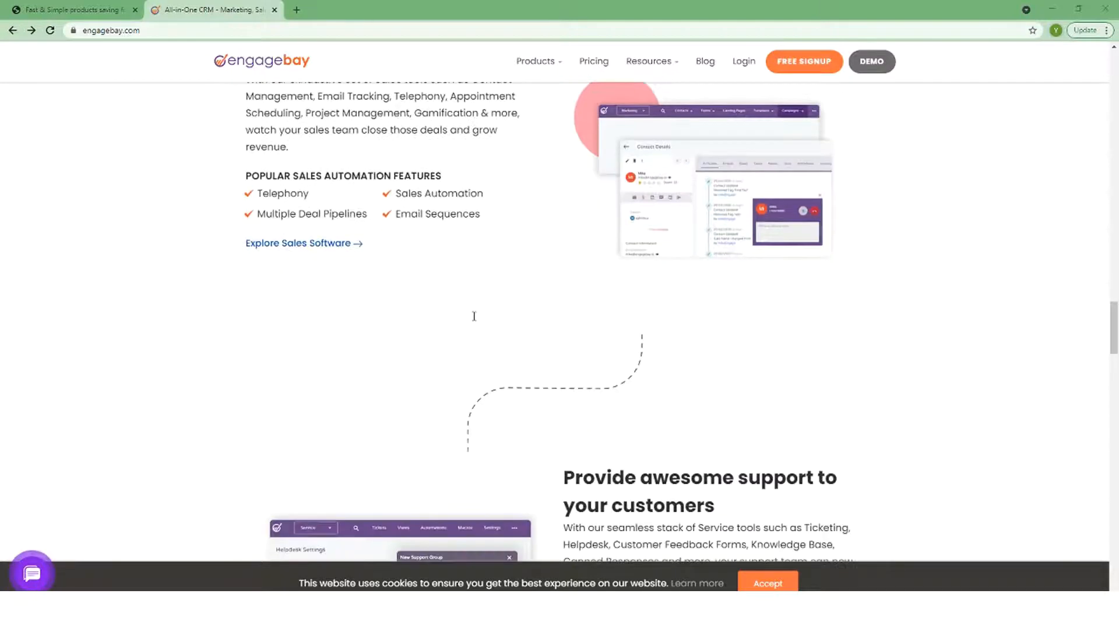
pyautogui.scroll(-8, 474, 316)
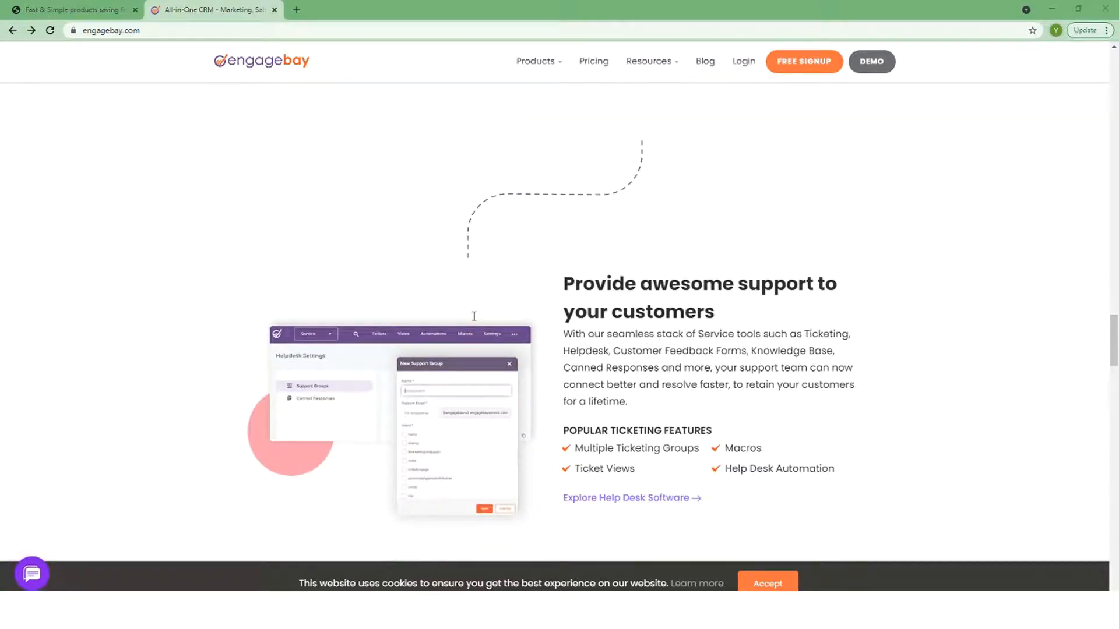
pyautogui.scroll(-2, 473, 316)
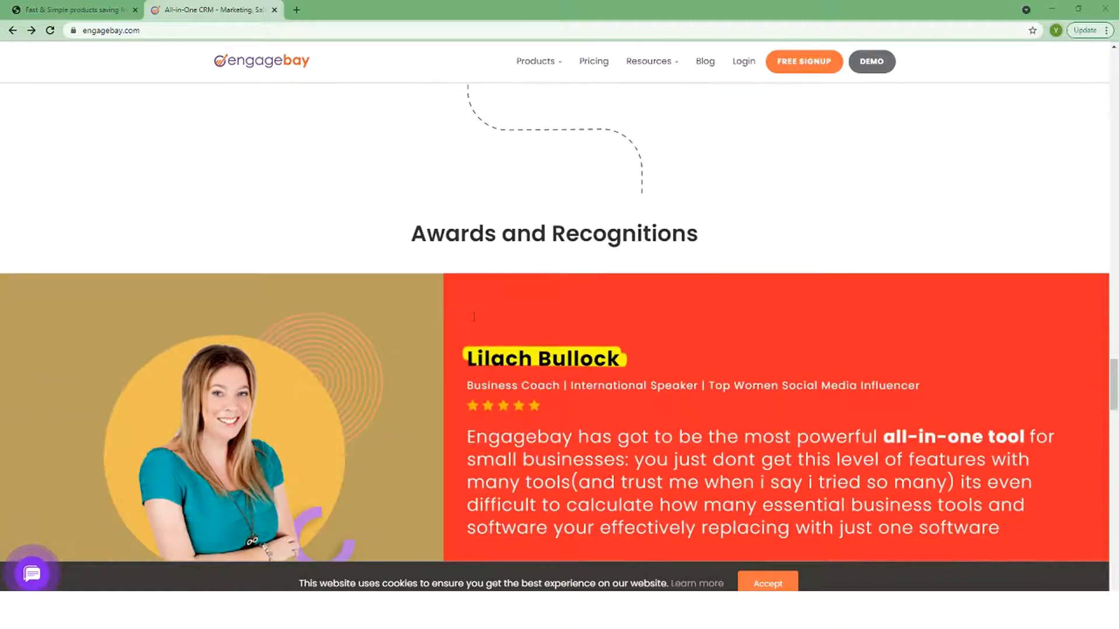
pyautogui.scroll(-2, 474, 316)
pyautogui.scroll(-5, 473, 316)
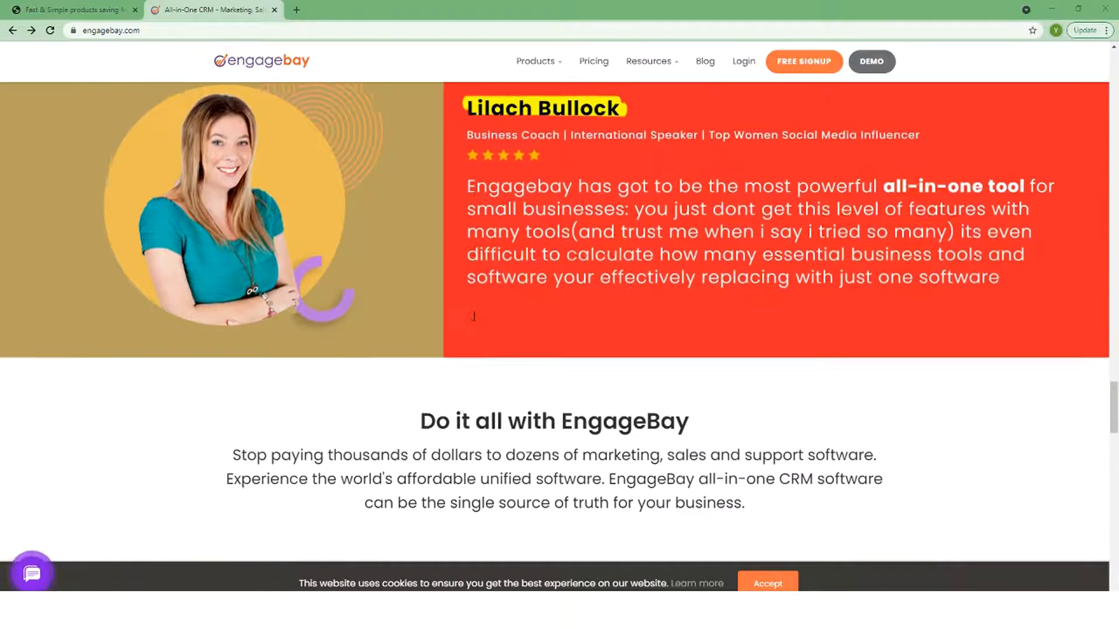
pyautogui.scroll(-5, 474, 316)
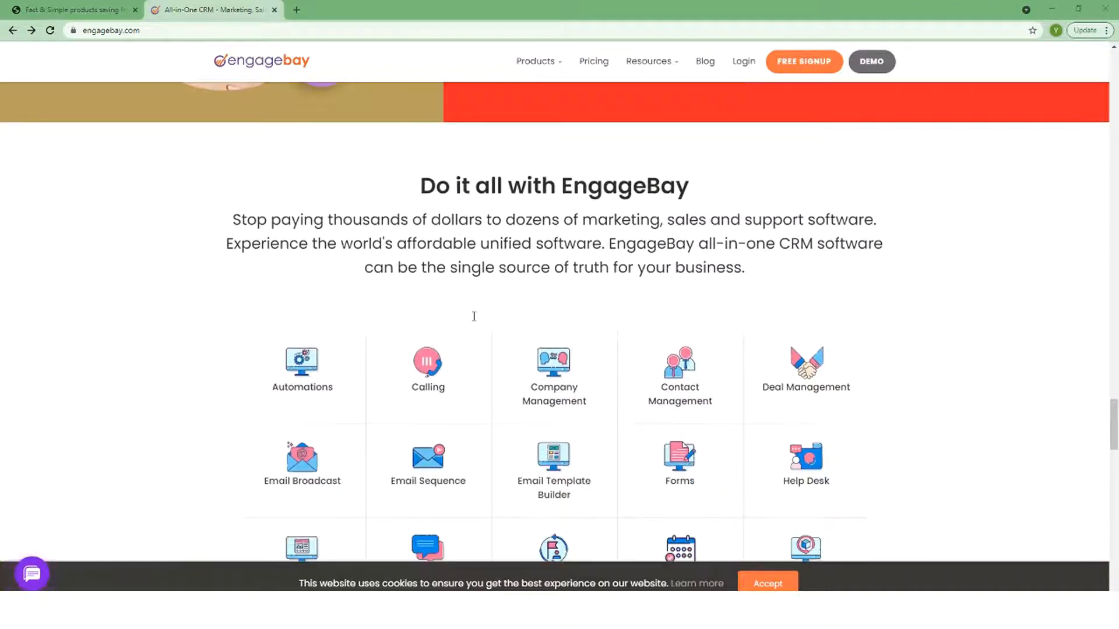
pyautogui.scroll(-2, 474, 316)
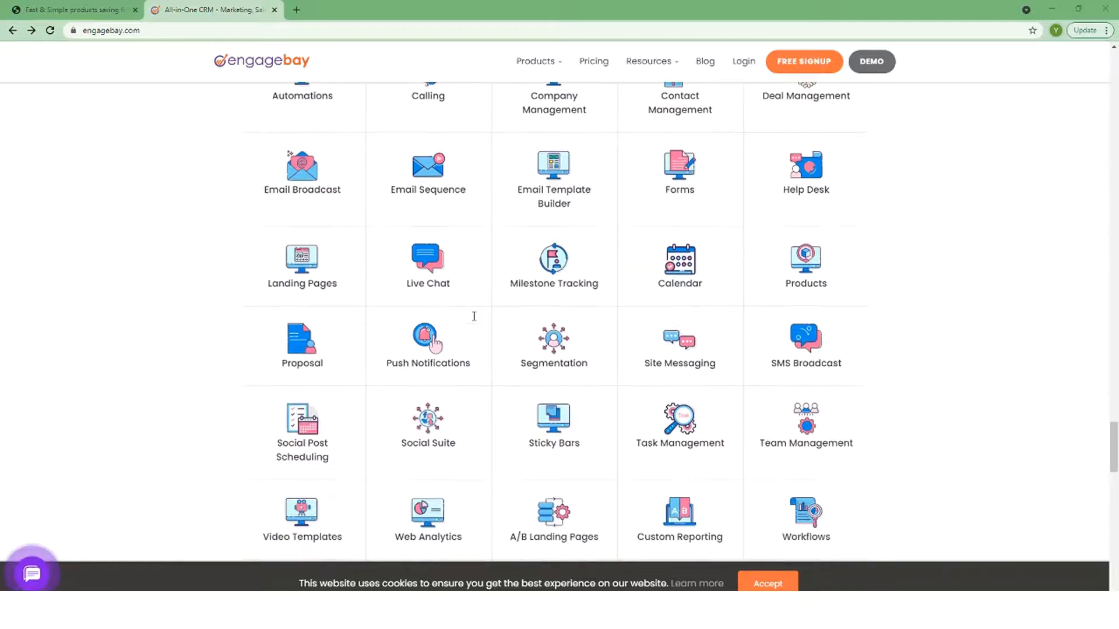
pyautogui.scroll(2, 461, 271)
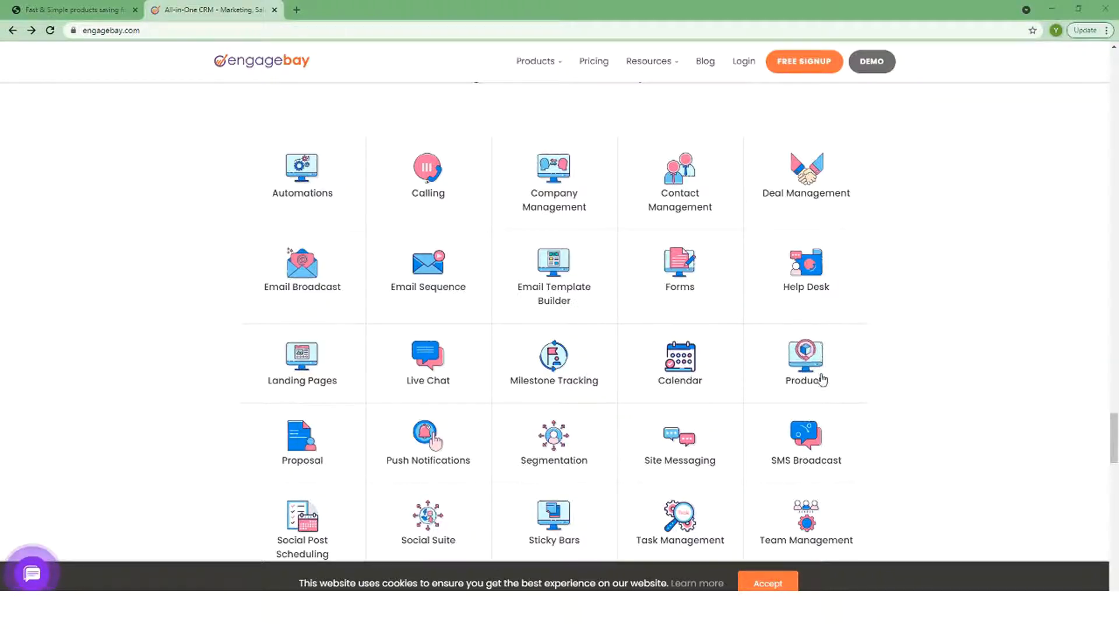
pyautogui.scroll(-2, 822, 380)
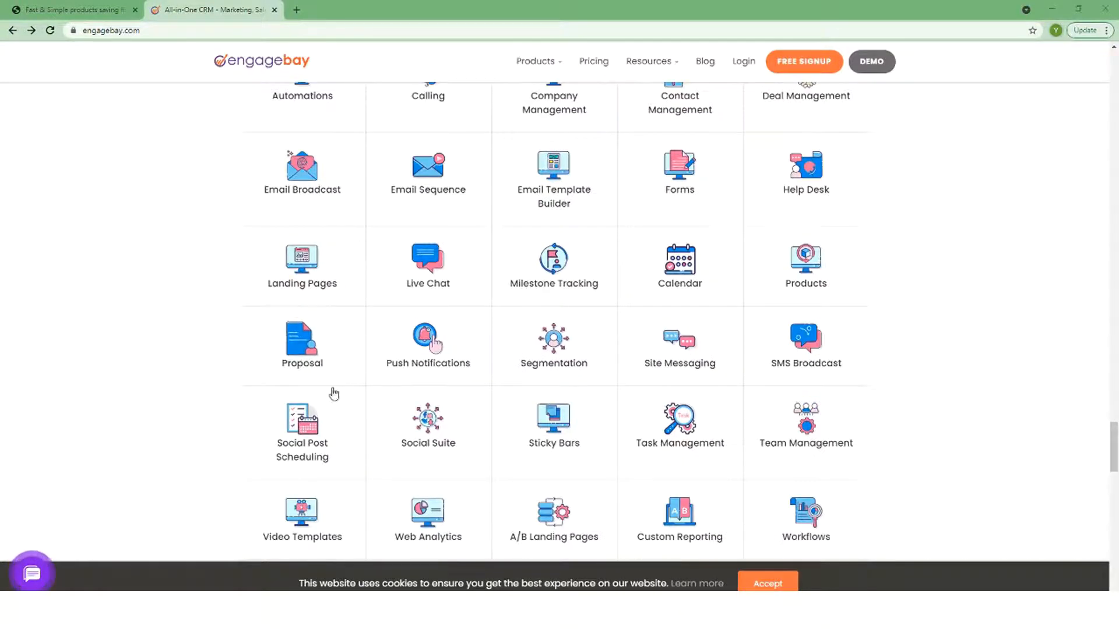
pyautogui.scroll(-2, 357, 361)
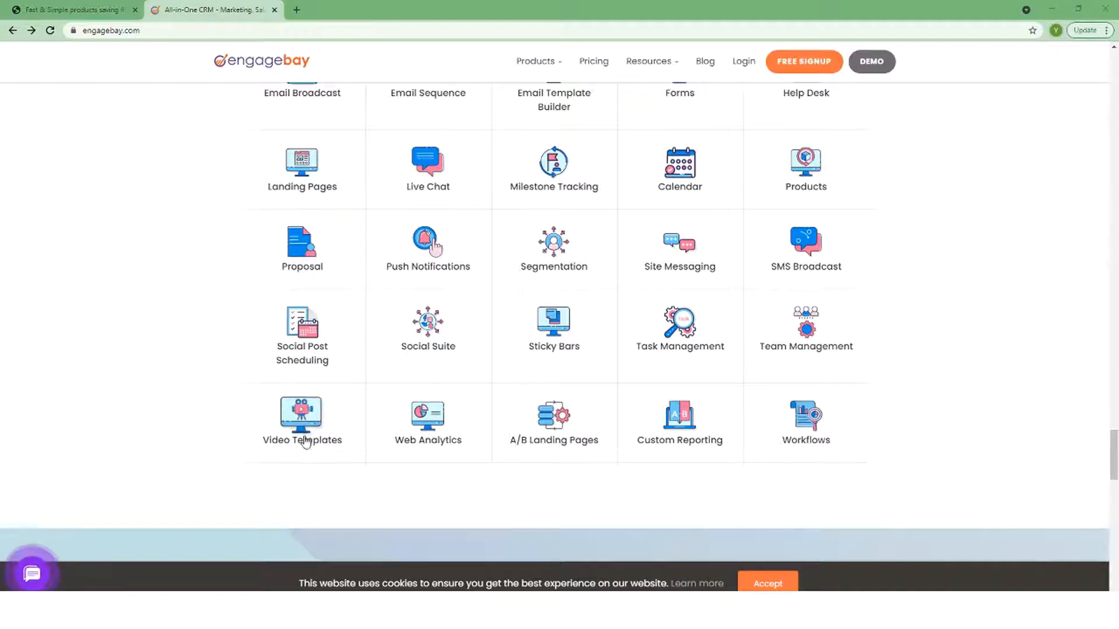
pyautogui.scroll(-7, 308, 439)
pyautogui.scroll(-3, 475, 441)
pyautogui.scroll(-5, 559, 370)
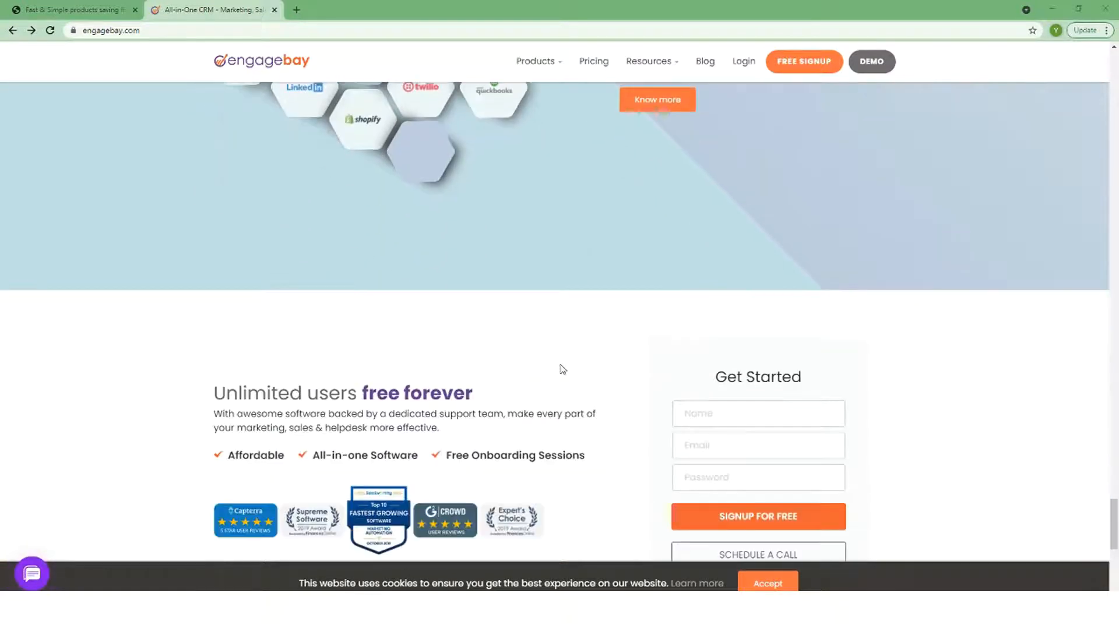
pyautogui.scroll(-5, 563, 369)
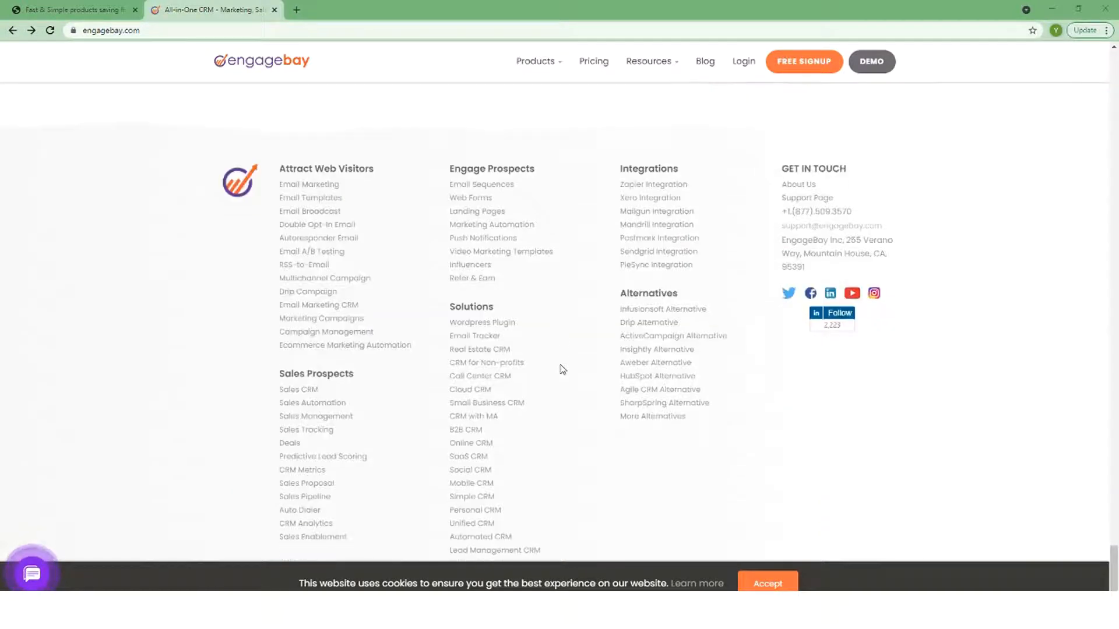
# View the All-in-One pricing plans, dismiss the feedback popup, and go to the login page
pyautogui.click(592, 63)
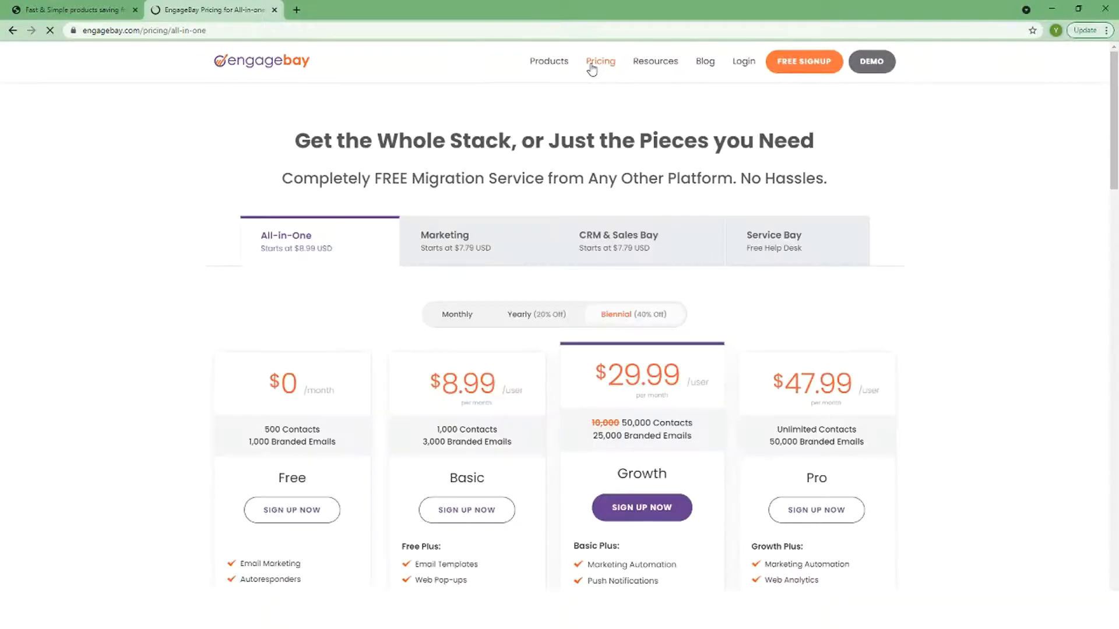
pyautogui.scroll(-3, 621, 167)
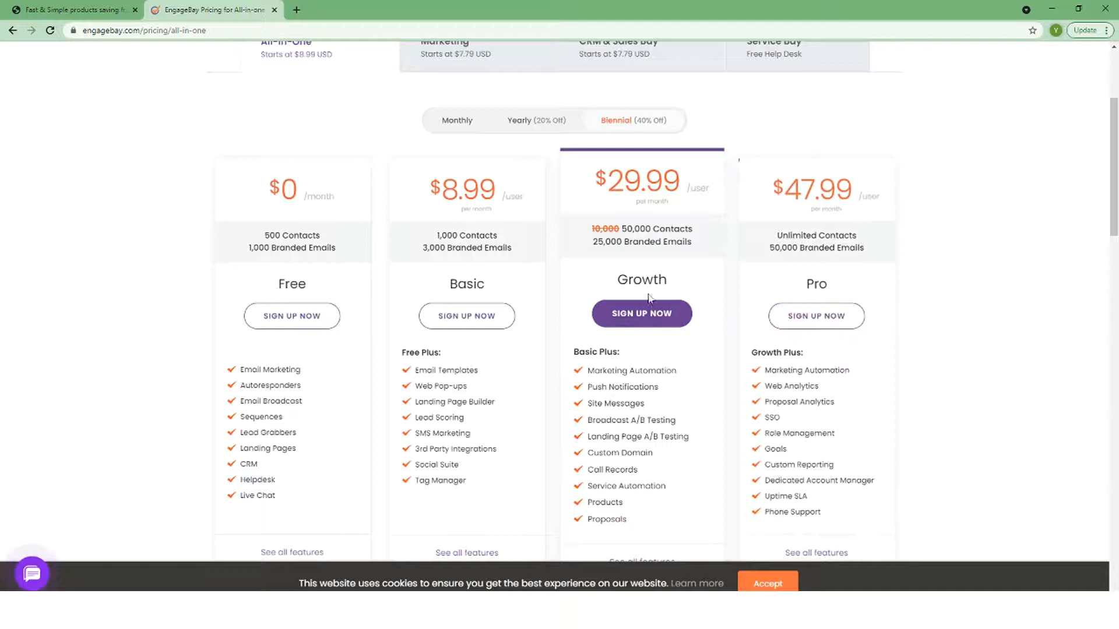
pyautogui.scroll(3, 653, 139)
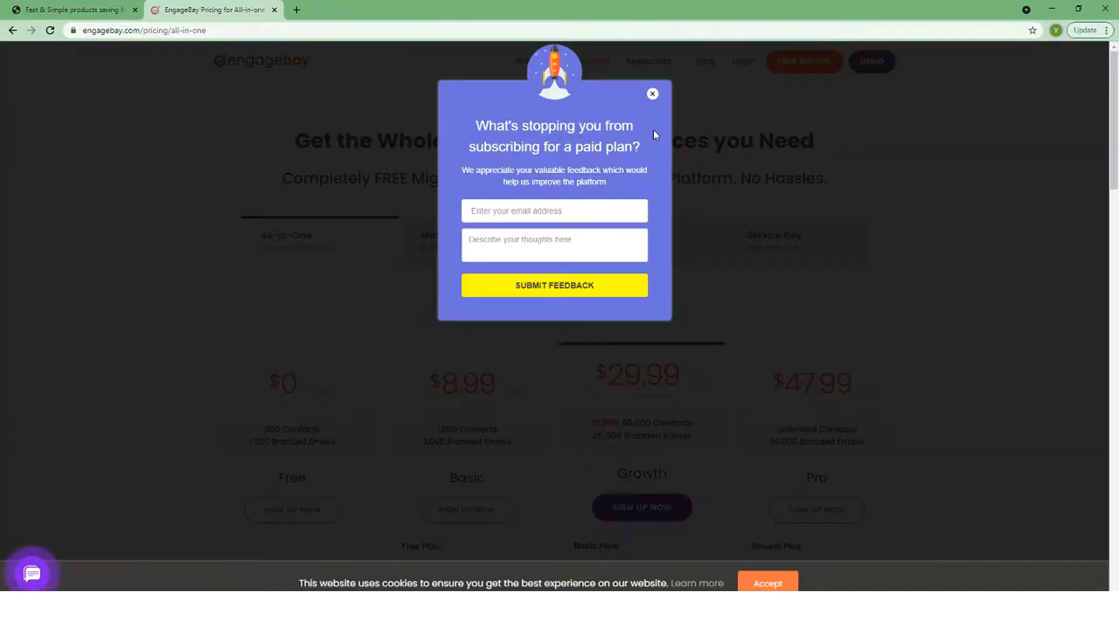
pyautogui.click(651, 94)
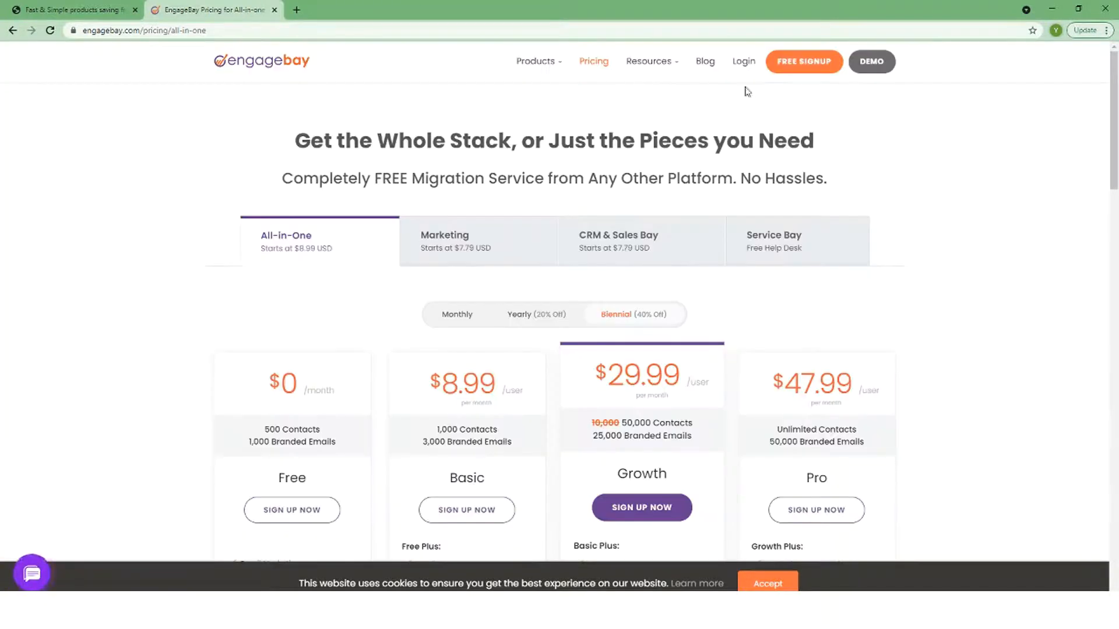
pyautogui.click(736, 69)
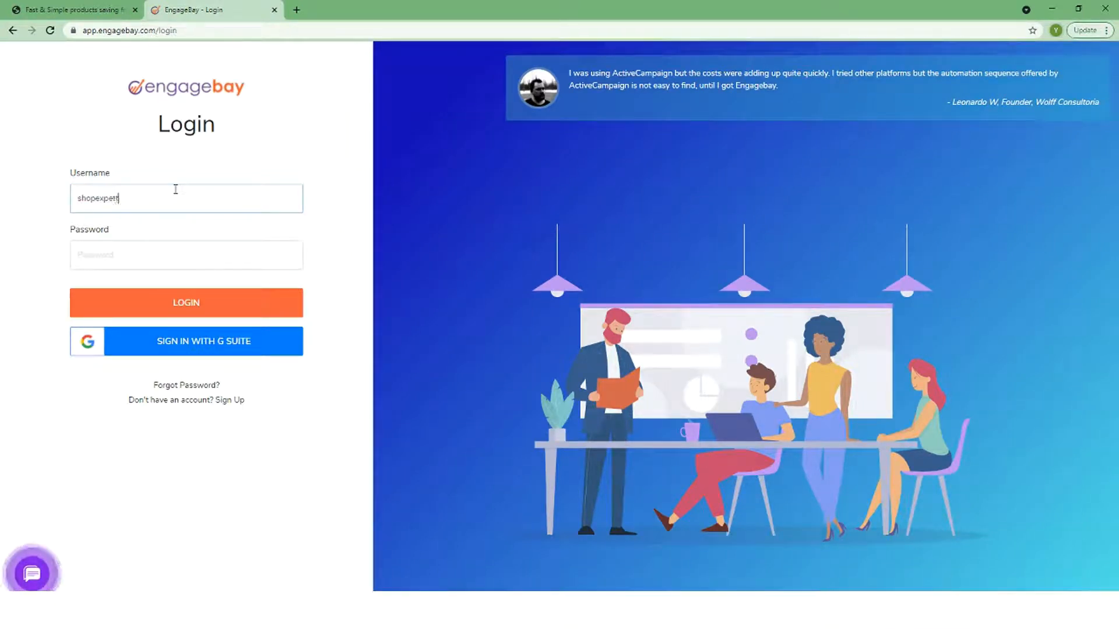
# Sign in with the account username and password, save the password, and show the modules list
pyautogui.write('.com')
pyautogui.press('Tab')
pyautogui.press('Return')
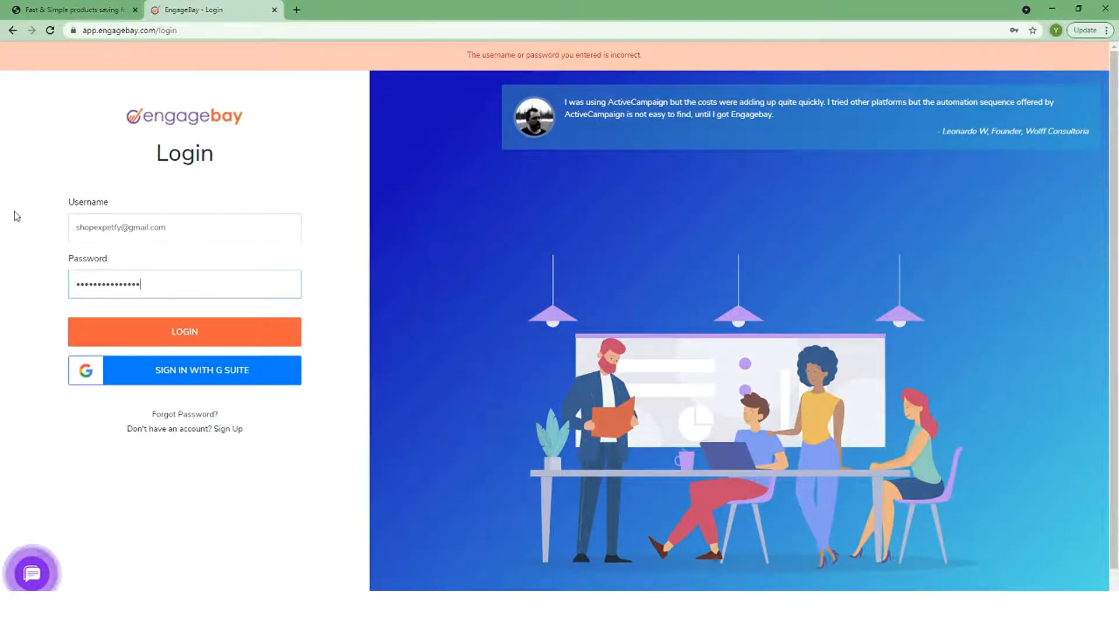
pyautogui.click(113, 231)
pyautogui.click(154, 333)
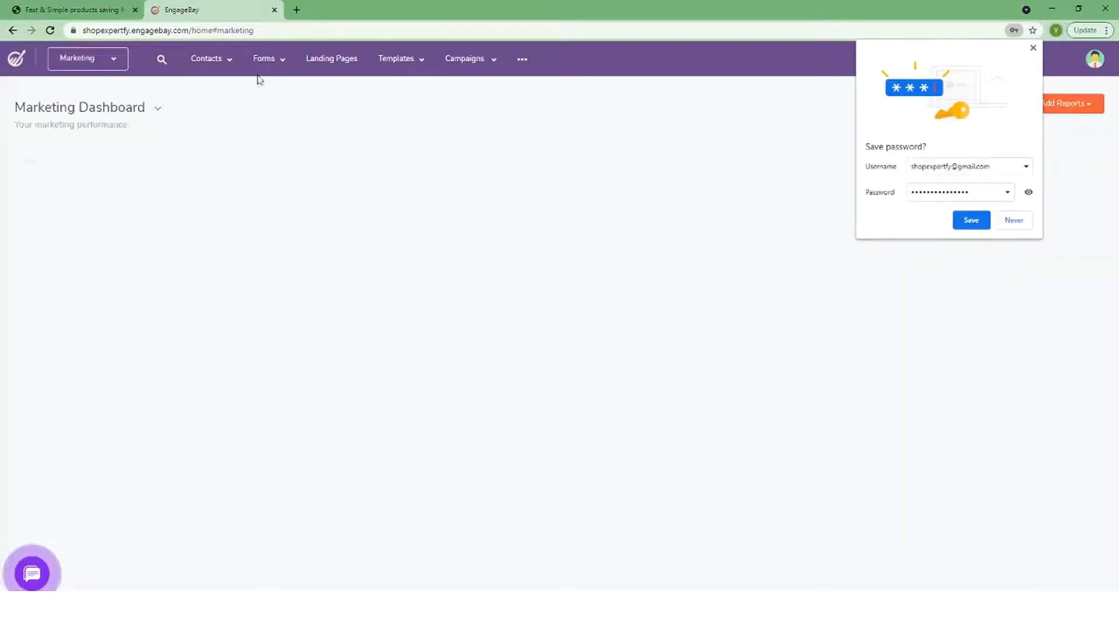
pyautogui.click(970, 220)
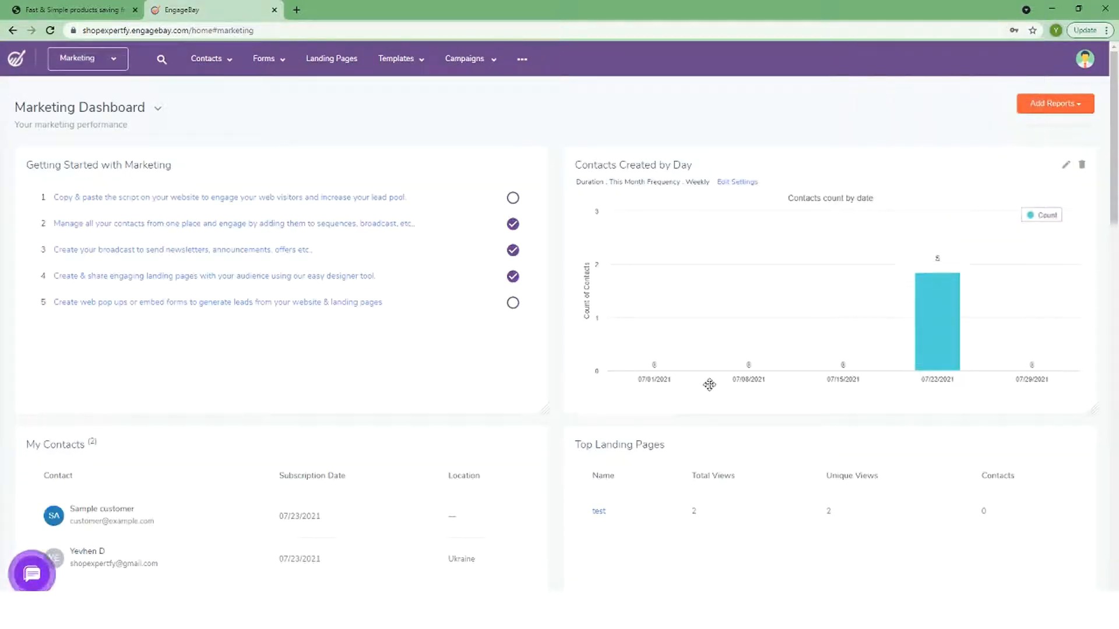
pyautogui.click(98, 67)
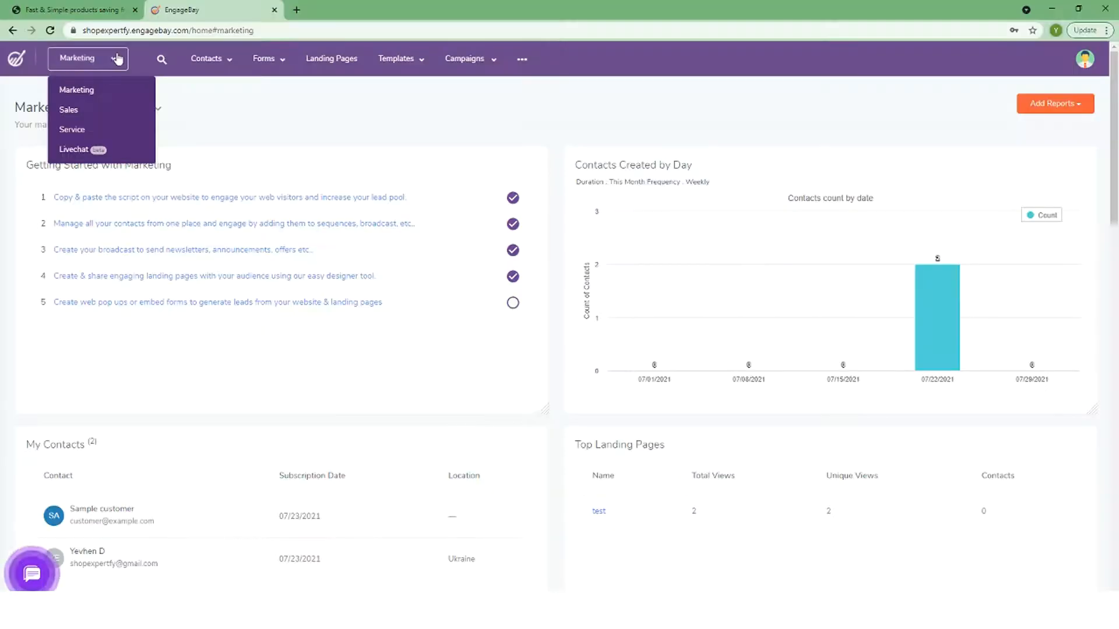
pyautogui.moveTo(200, 48)
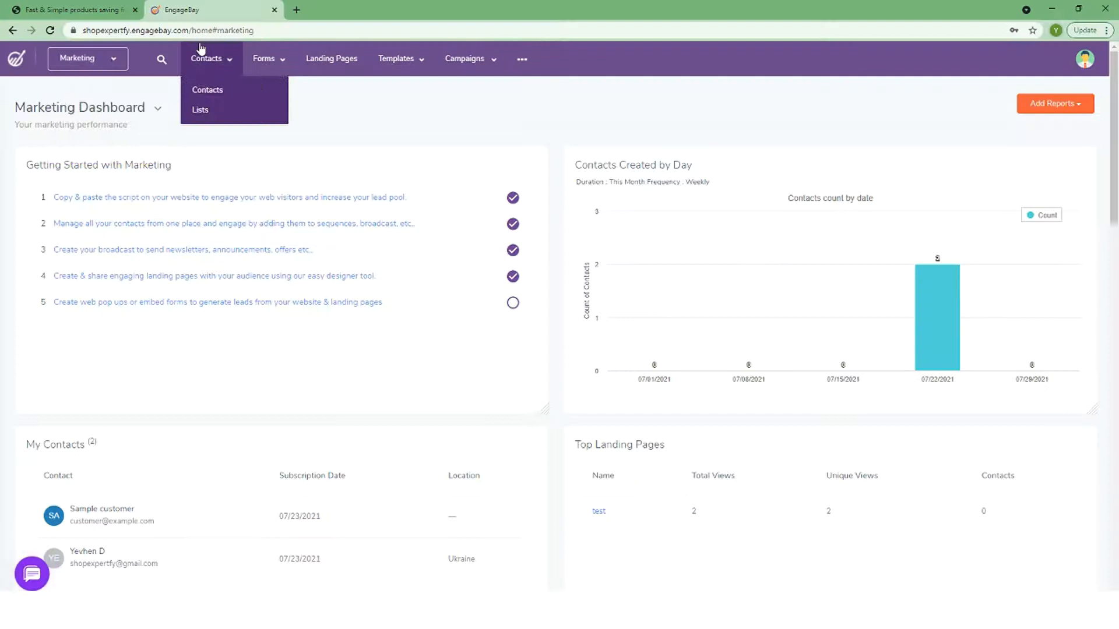
# Open all contacts, start a new contact form and cancel it without saving
pyautogui.click(209, 89)
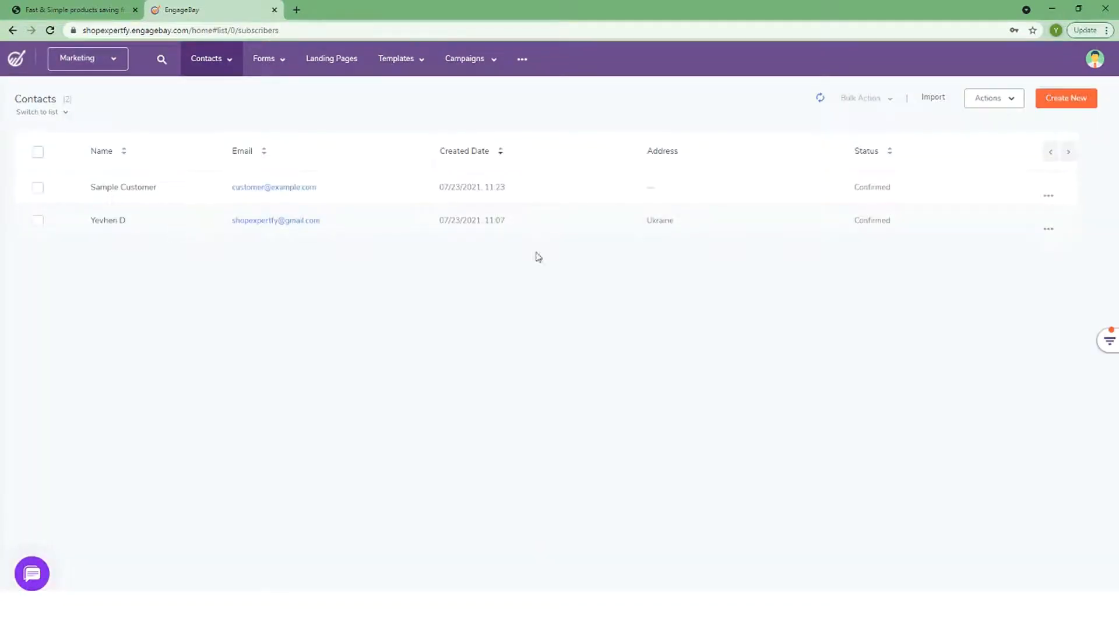
pyautogui.click(1065, 98)
pyautogui.scroll(-5, 459, 272)
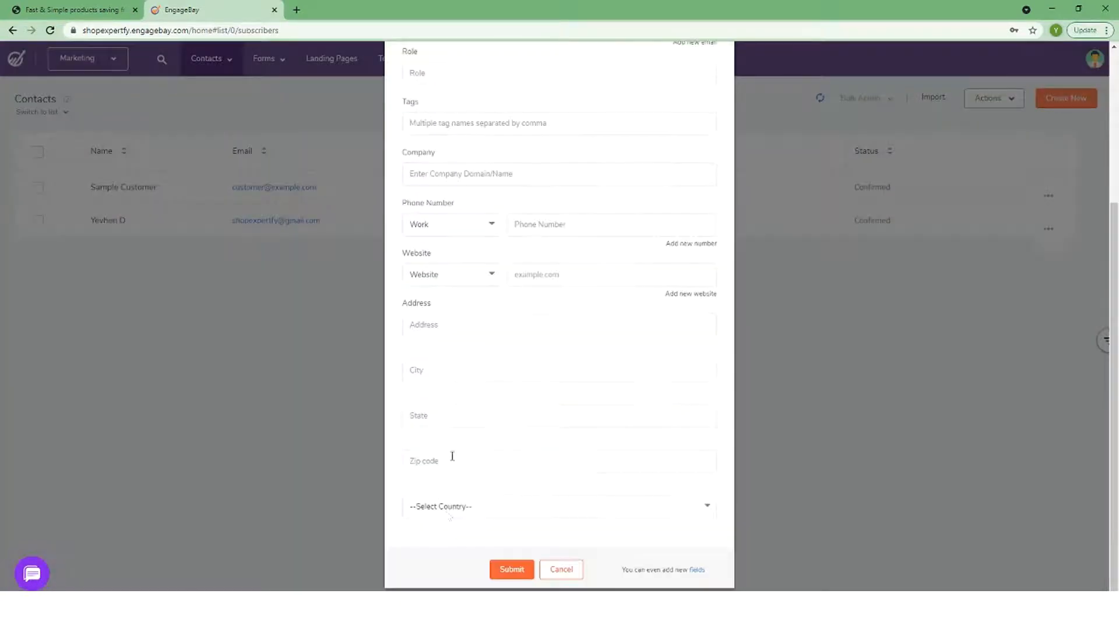
pyautogui.click(447, 507)
pyautogui.click(300, 208)
pyautogui.scroll(4, 730, 87)
pyautogui.click(714, 77)
pyautogui.click(989, 99)
# Create a static contact list named Shop from the Lists page
pyautogui.moveTo(270, 72)
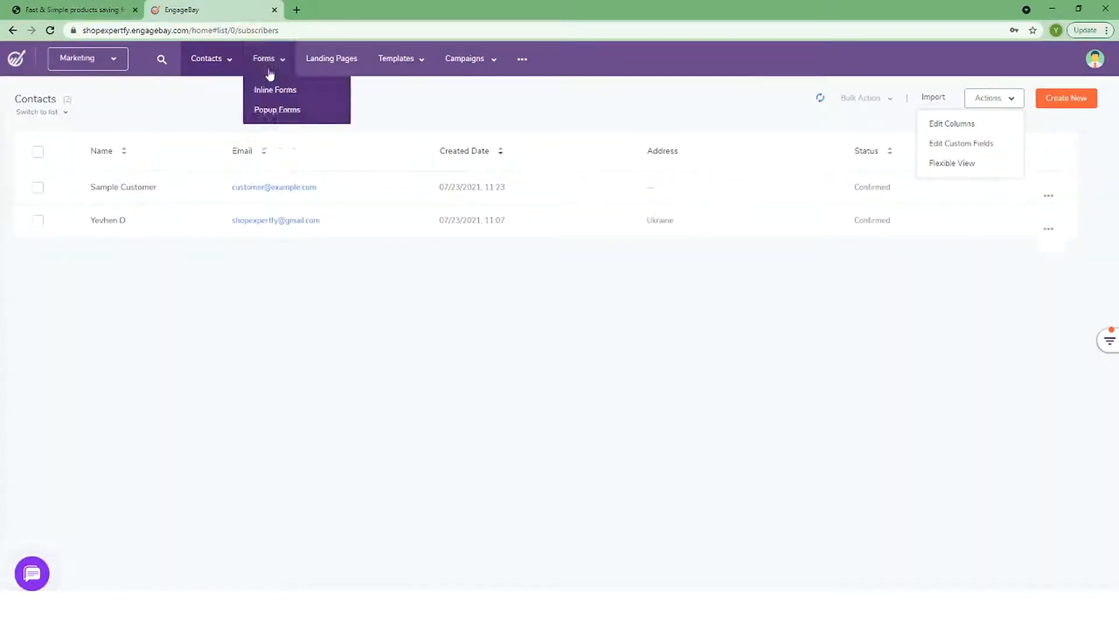
pyautogui.moveTo(207, 58)
pyautogui.click(217, 110)
pyautogui.click(496, 355)
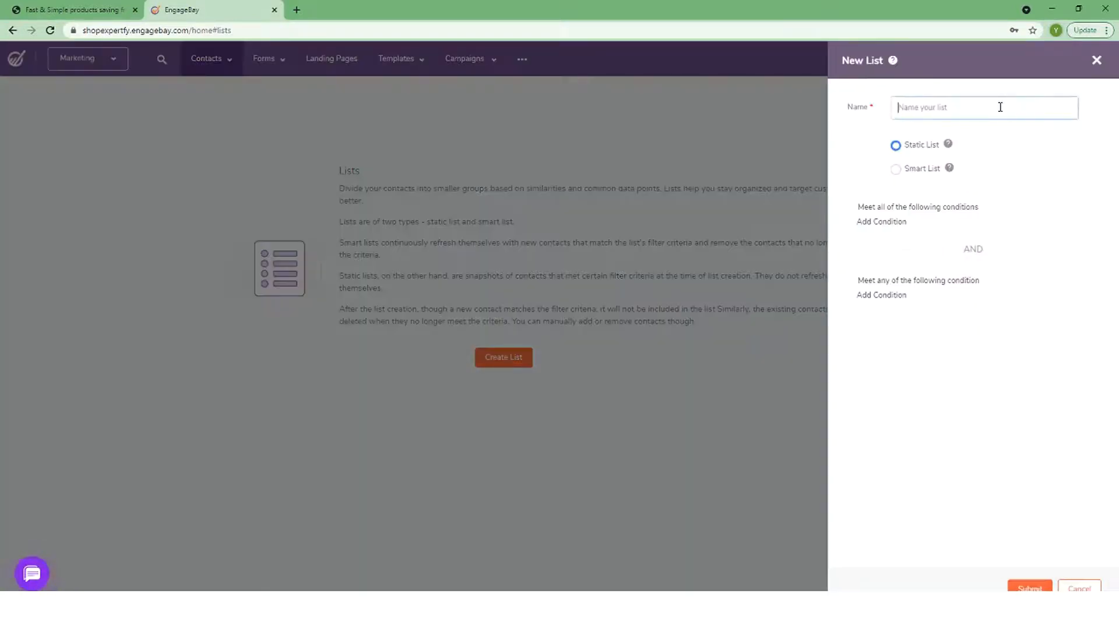
pyautogui.click(895, 171)
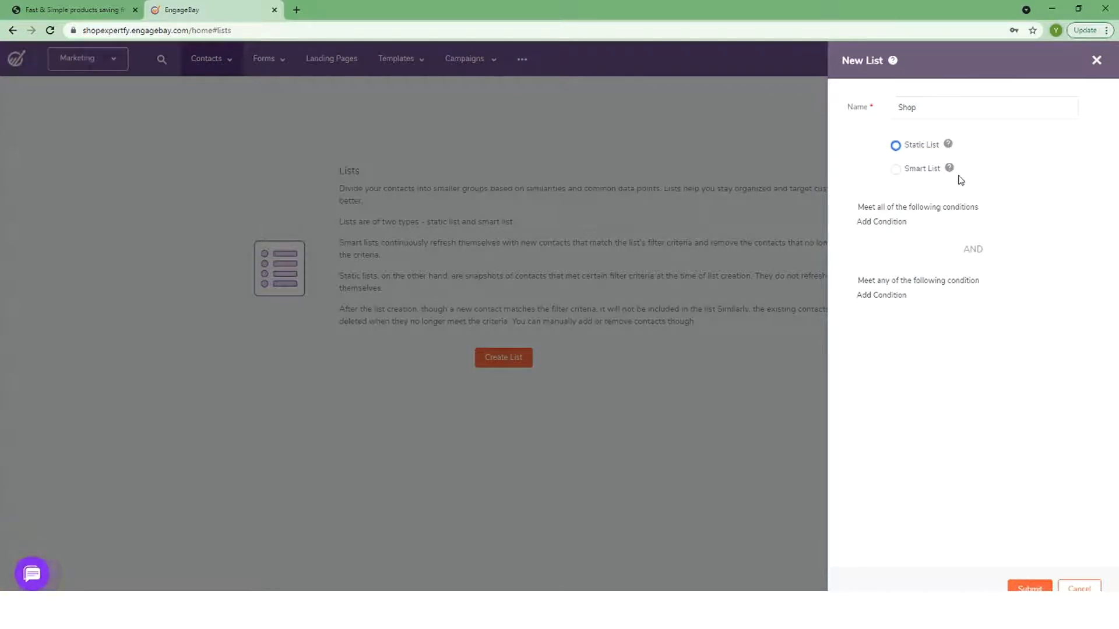
pyautogui.click(1031, 587)
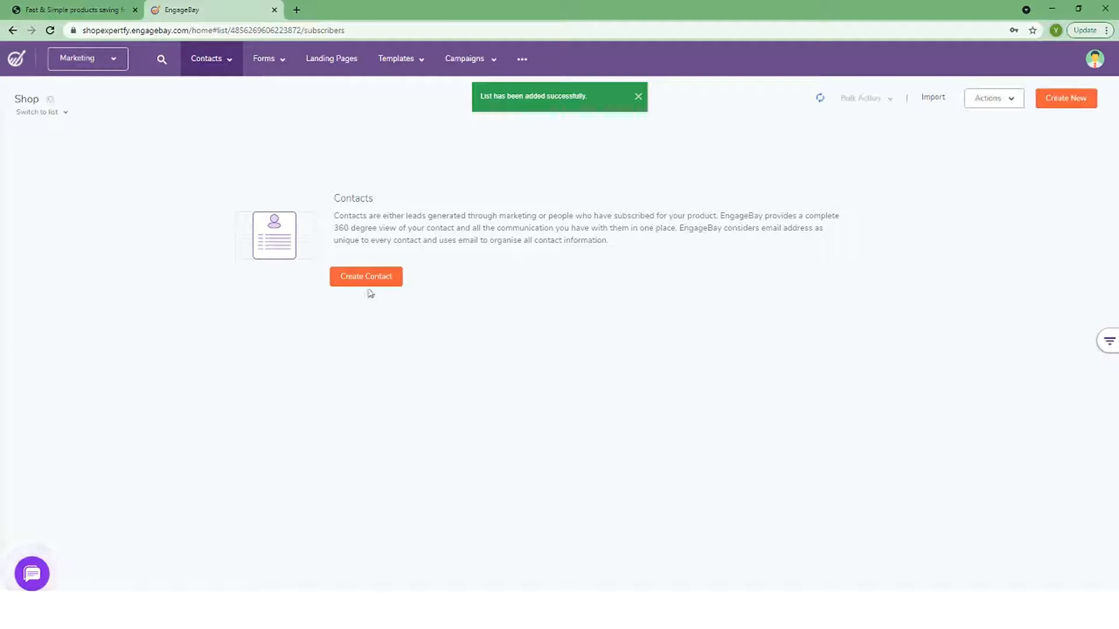
# Cancel a new contact for Shop, then open the Shop list and return to the overview
pyautogui.click(1084, 104)
pyautogui.click(716, 74)
pyautogui.moveTo(217, 60)
pyautogui.click(202, 109)
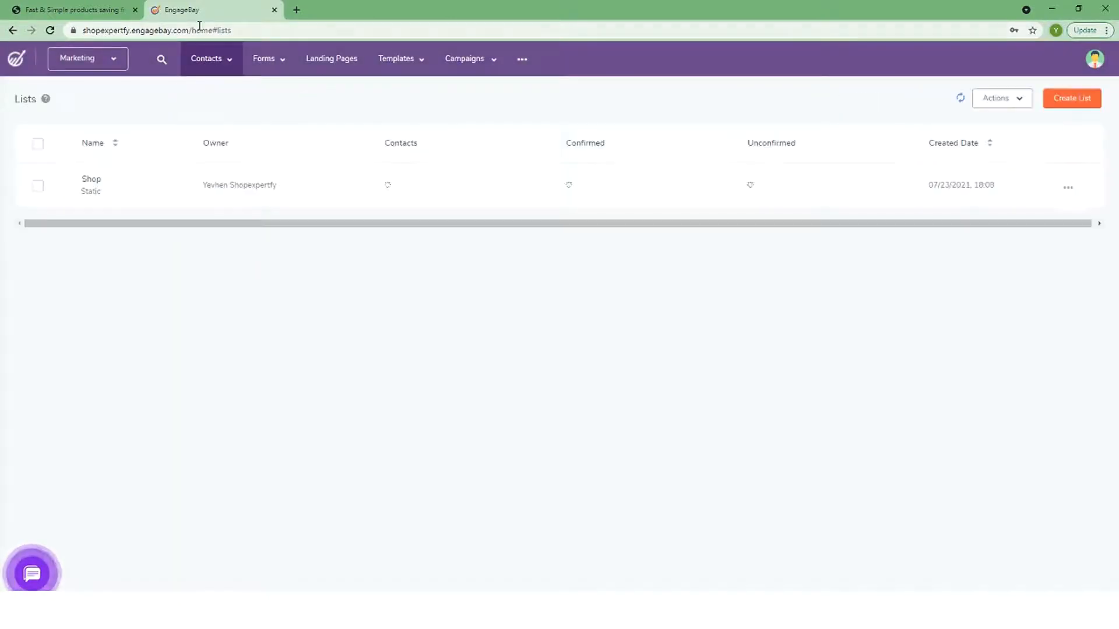
pyautogui.click(105, 186)
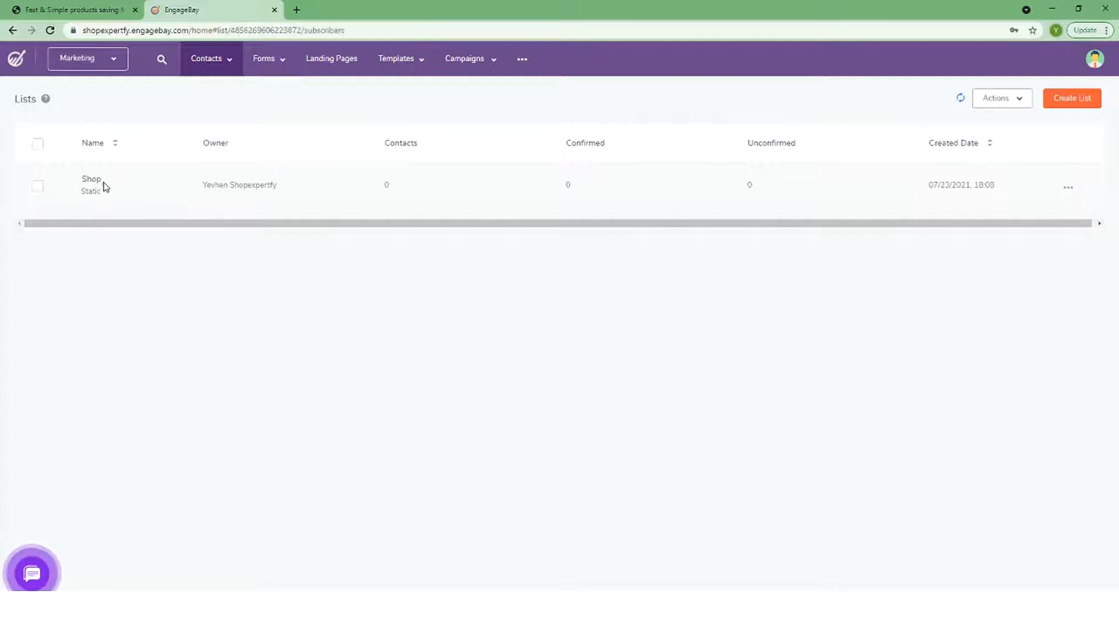
pyautogui.click(11, 34)
# Check the contact table's Edit Columns chooser without changes, then go to Inline Forms
pyautogui.moveTo(220, 70)
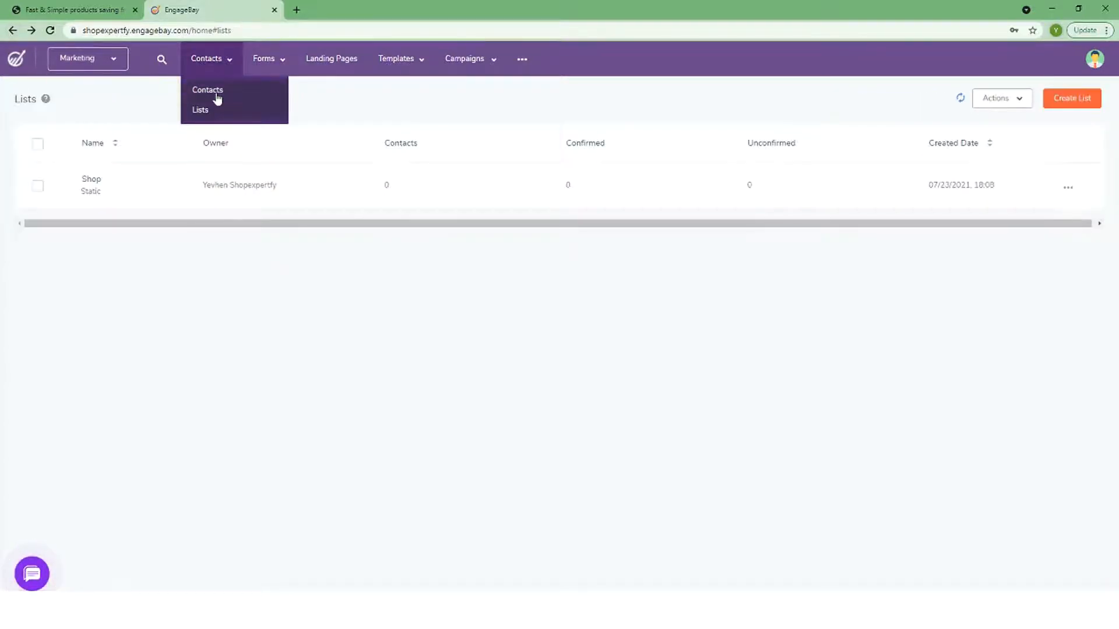
pyautogui.click(216, 96)
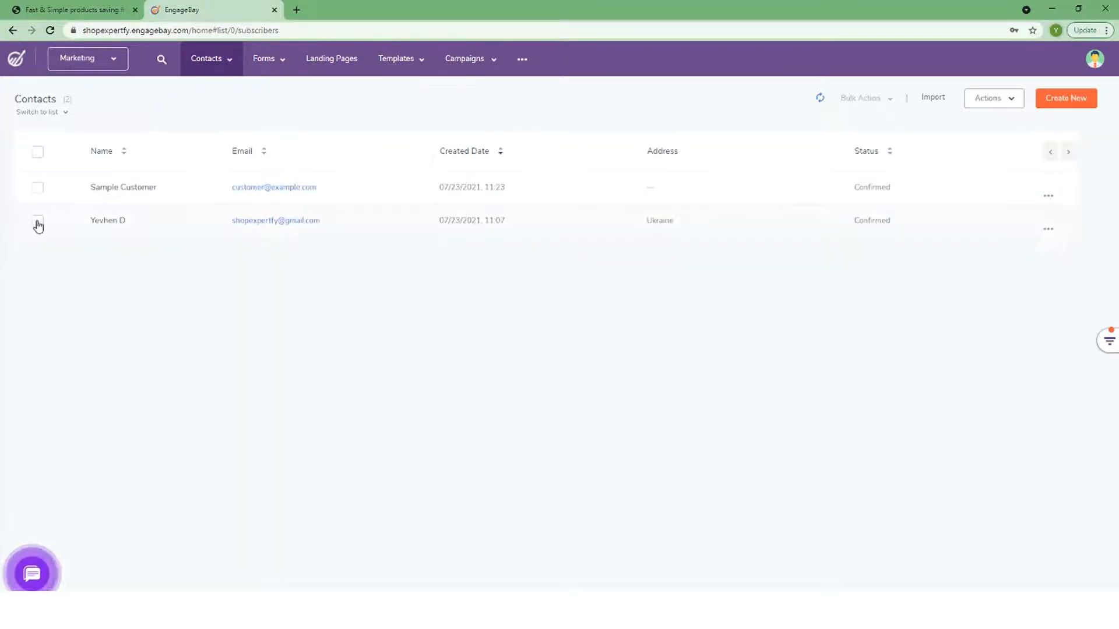
pyautogui.click(1003, 98)
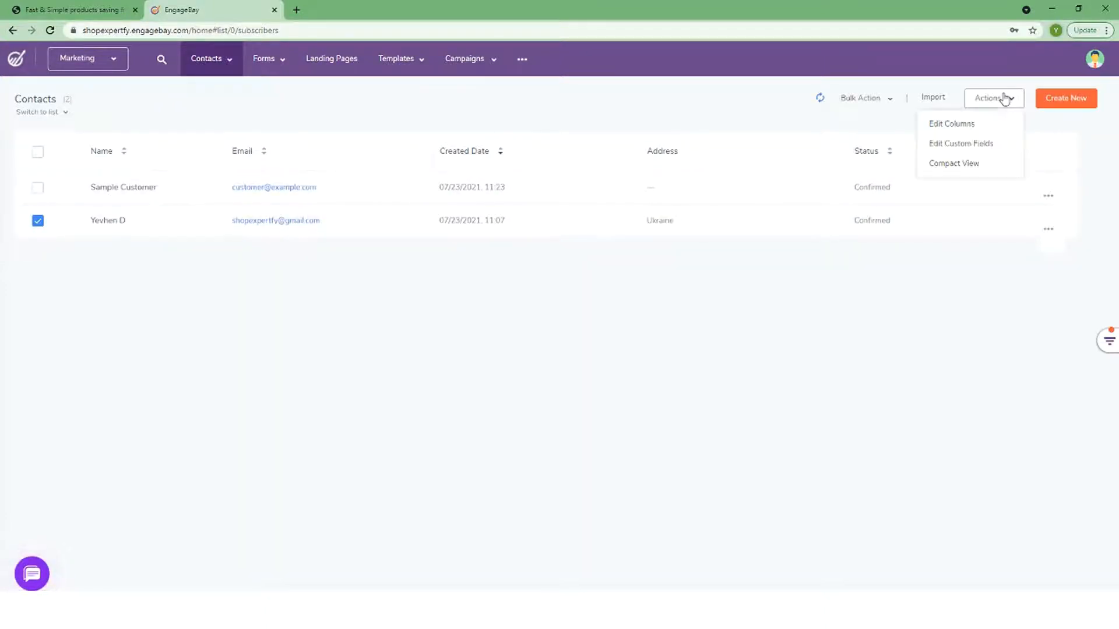
pyautogui.click(978, 125)
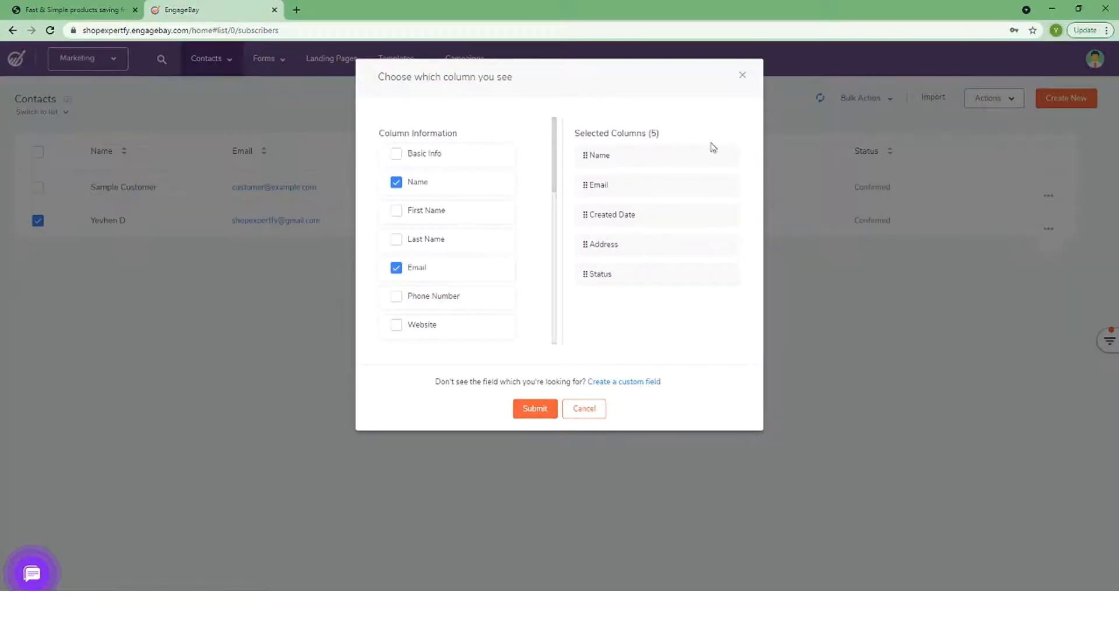
pyautogui.click(591, 408)
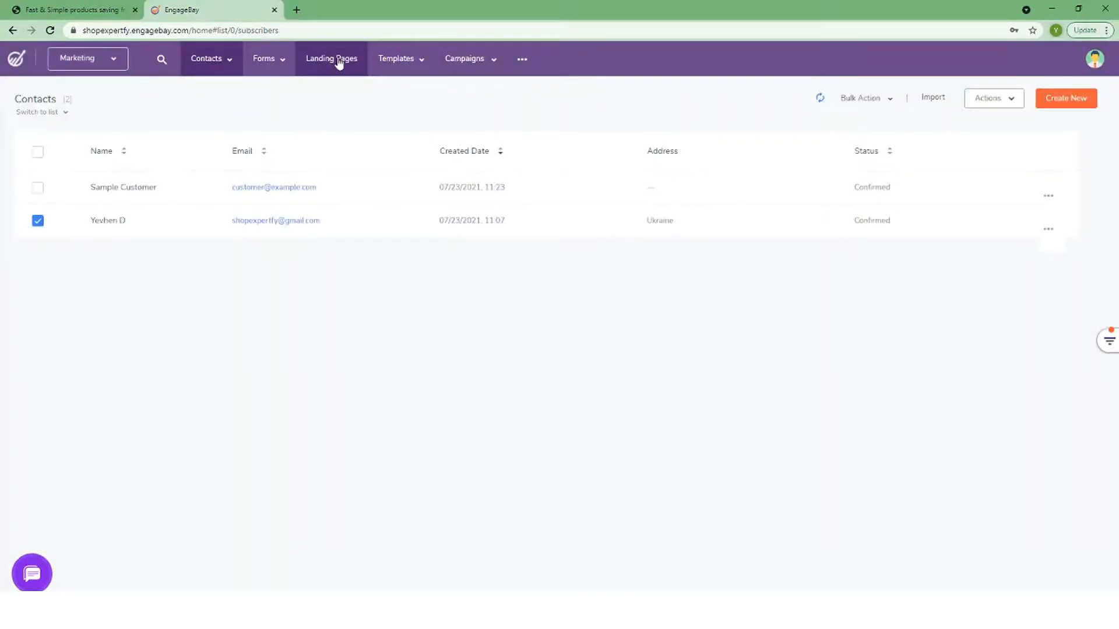
pyautogui.moveTo(293, 66)
pyautogui.click(283, 92)
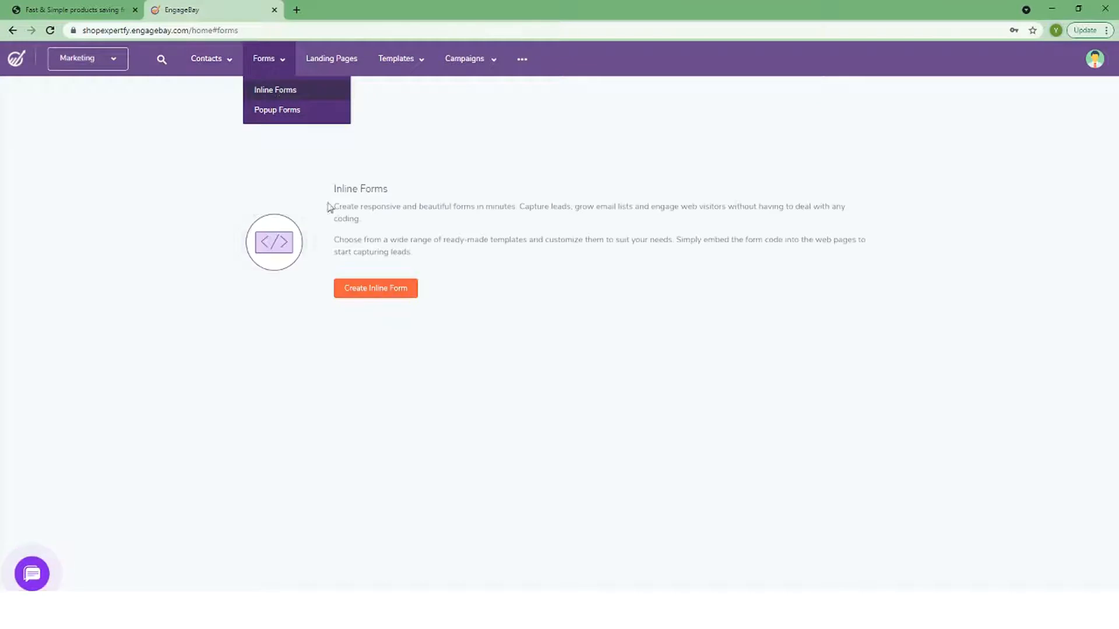
# Start a new inline form, then switch over to the Popup Forms page
pyautogui.click(361, 292)
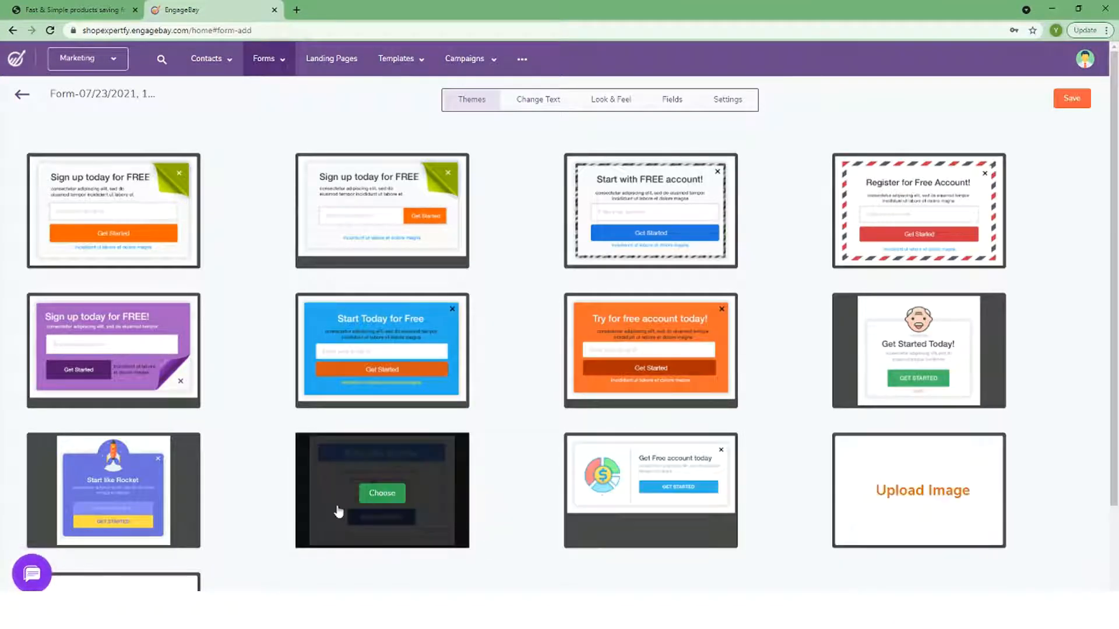
pyautogui.scroll(-3, 150, 507)
pyautogui.scroll(3, 149, 507)
pyautogui.moveTo(216, 61)
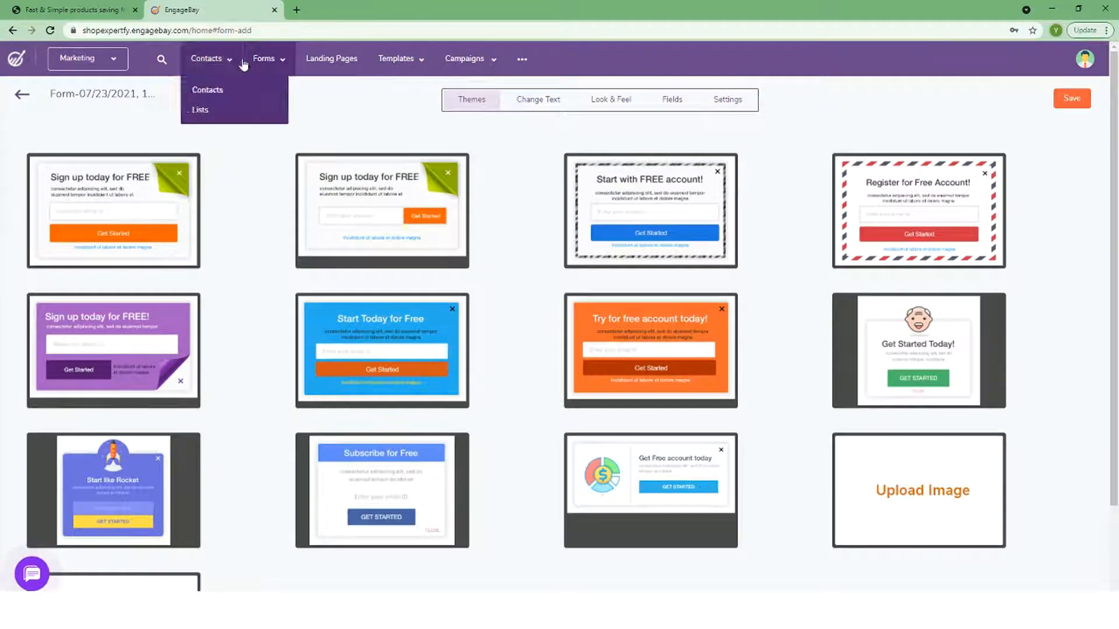
pyautogui.moveTo(265, 61)
pyautogui.click(267, 110)
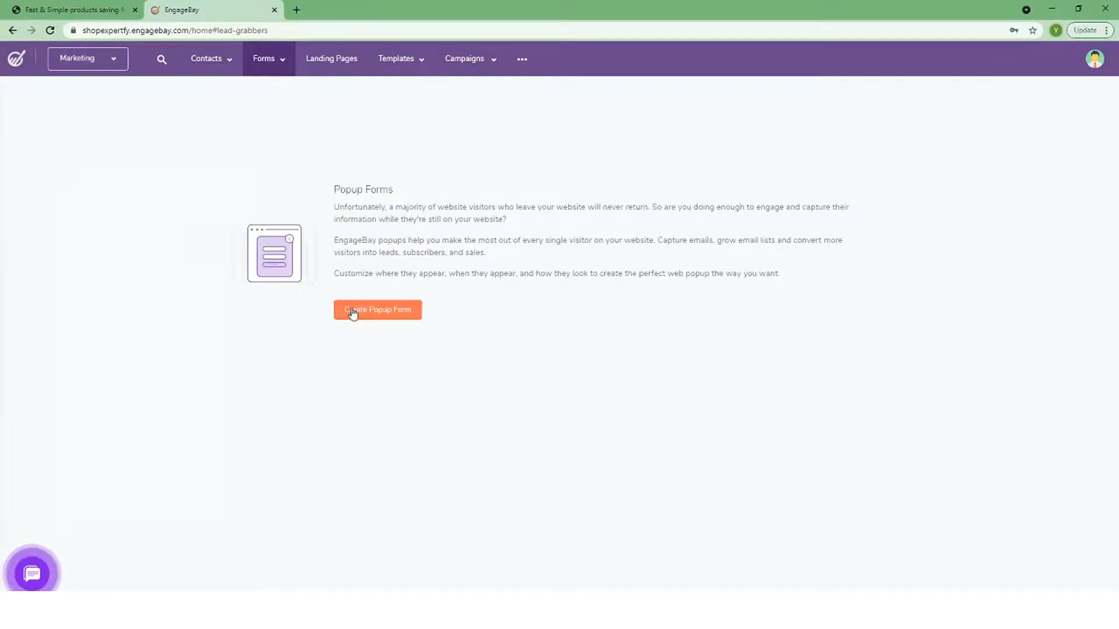
# Create a popup form with the Get Started Today! theme, save it, and close the install code
pyautogui.click(353, 311)
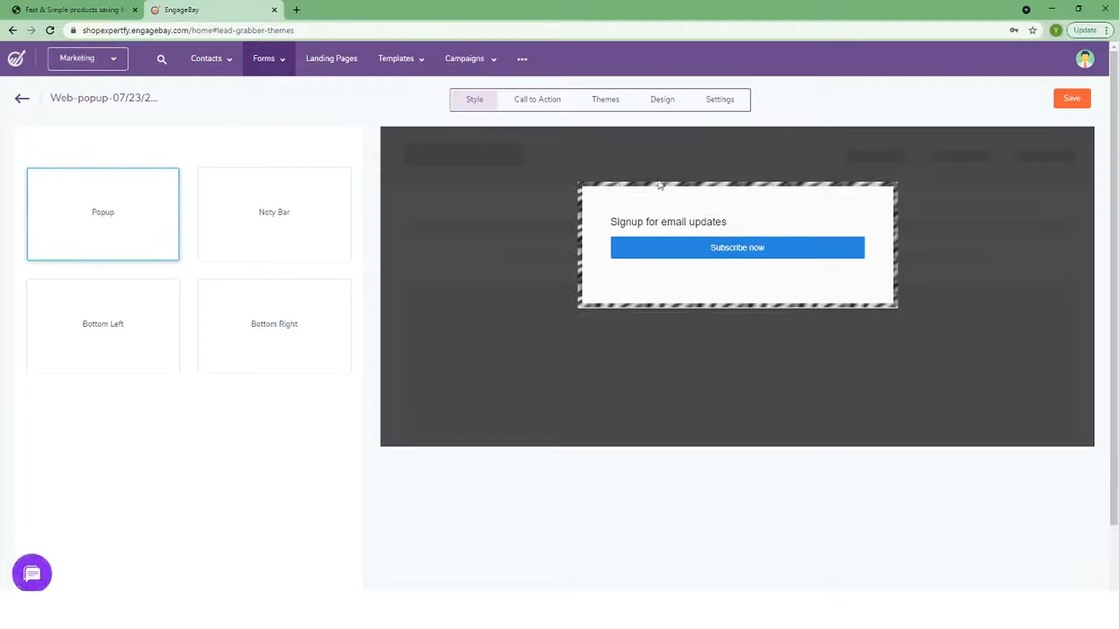
pyautogui.click(606, 101)
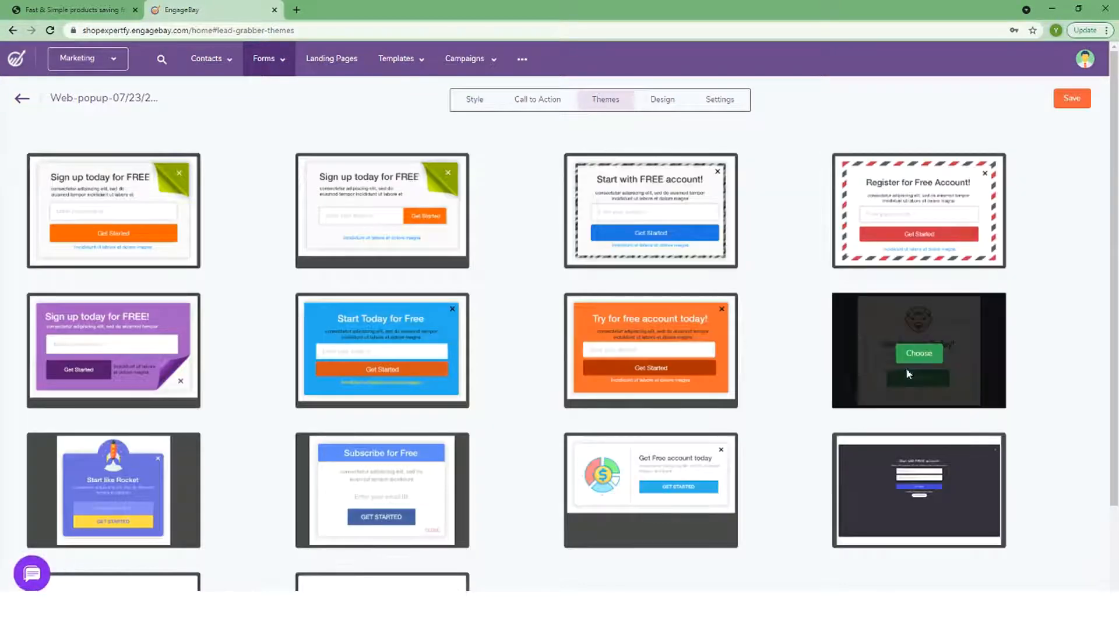
pyautogui.click(915, 352)
pyautogui.click(761, 324)
pyautogui.click(1071, 97)
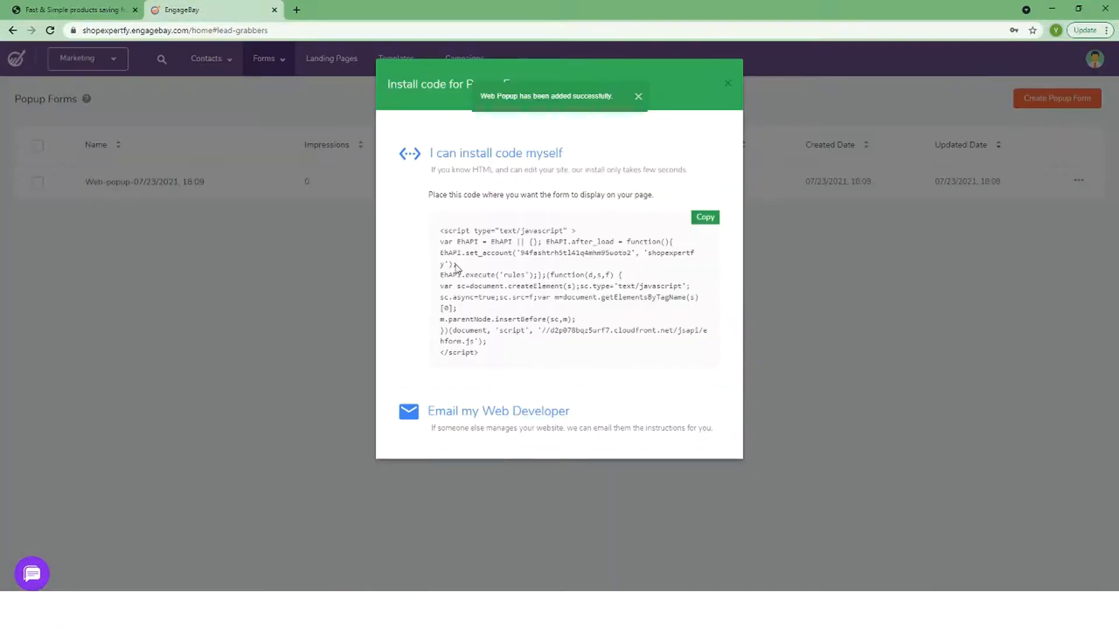
pyautogui.click(728, 86)
pyautogui.click(326, 58)
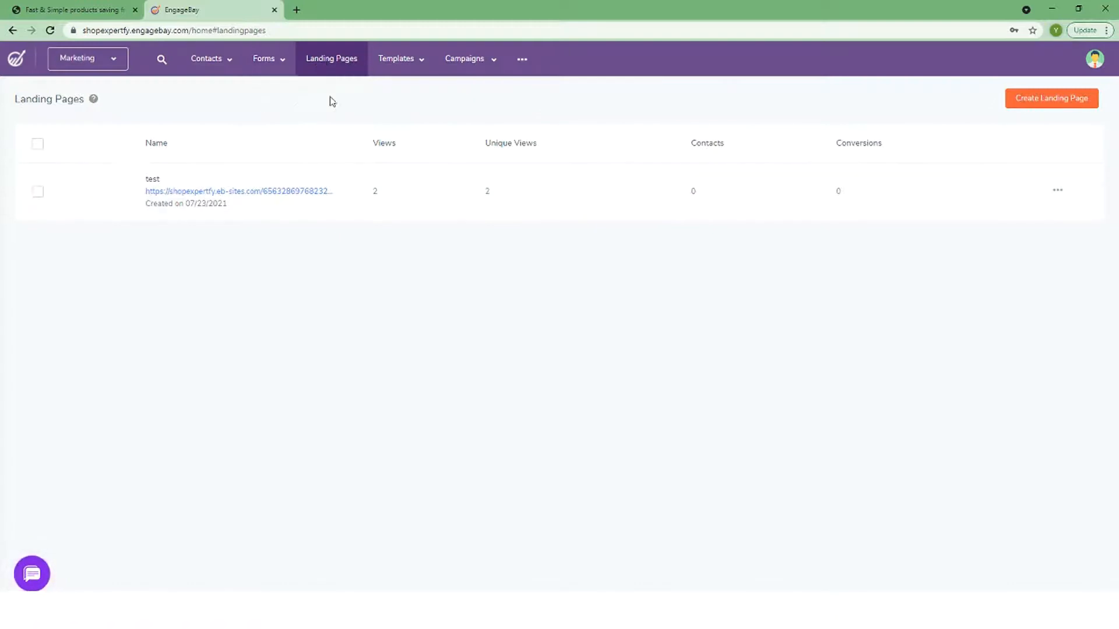
# Start a landing page from the kids toys template and set its BUY NOW button to Show Popup
pyautogui.click(1041, 98)
pyautogui.scroll(-15, 262, 326)
pyautogui.scroll(-8, 460, 472)
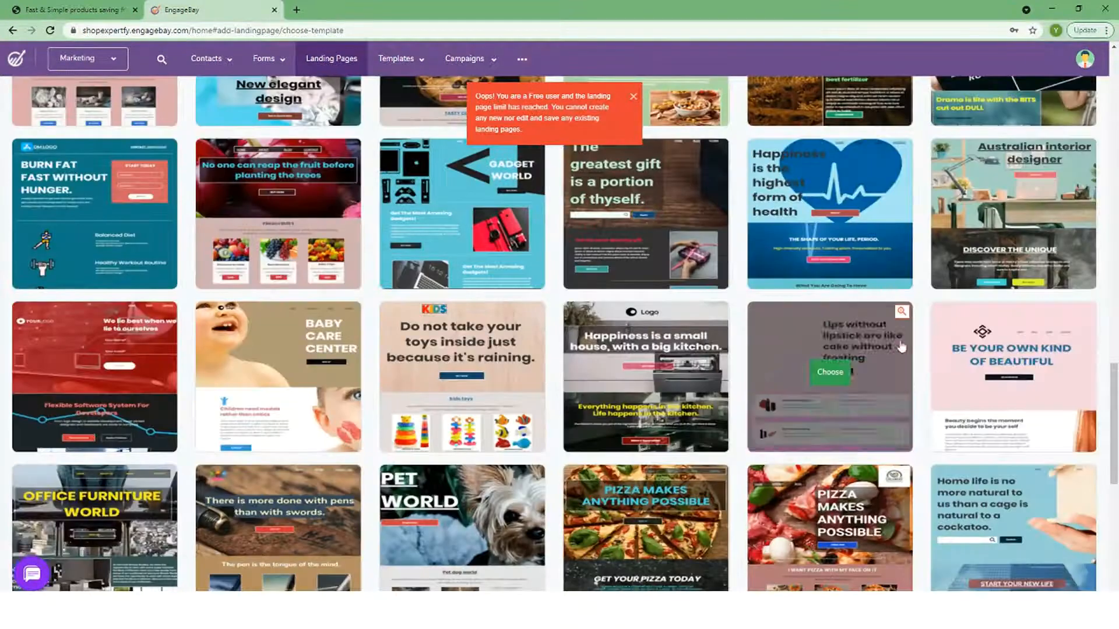
pyautogui.click(462, 371)
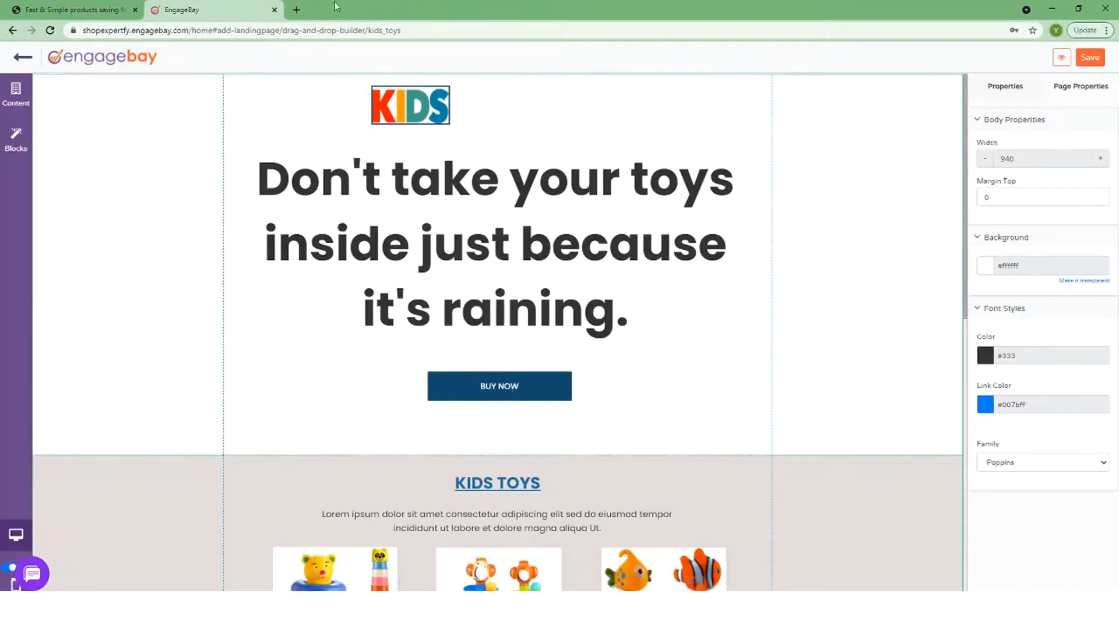
pyautogui.click(499, 386)
pyautogui.scroll(-4, 1028, 269)
pyautogui.scroll(2, 1027, 268)
pyautogui.scroll(-4, 1051, 265)
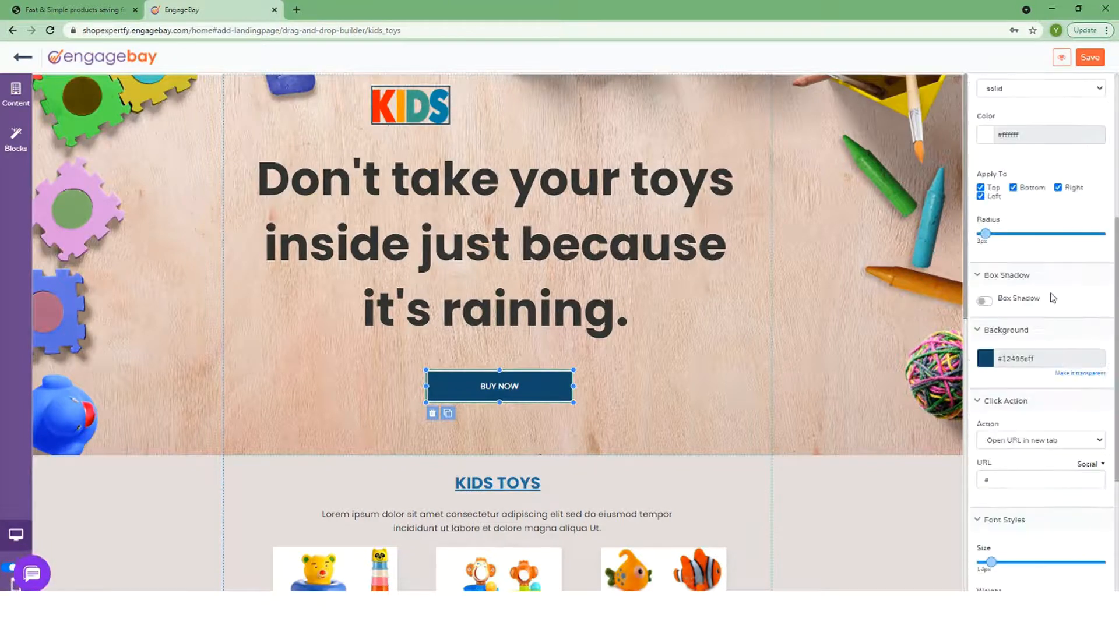
pyautogui.click(1022, 441)
pyautogui.click(1020, 501)
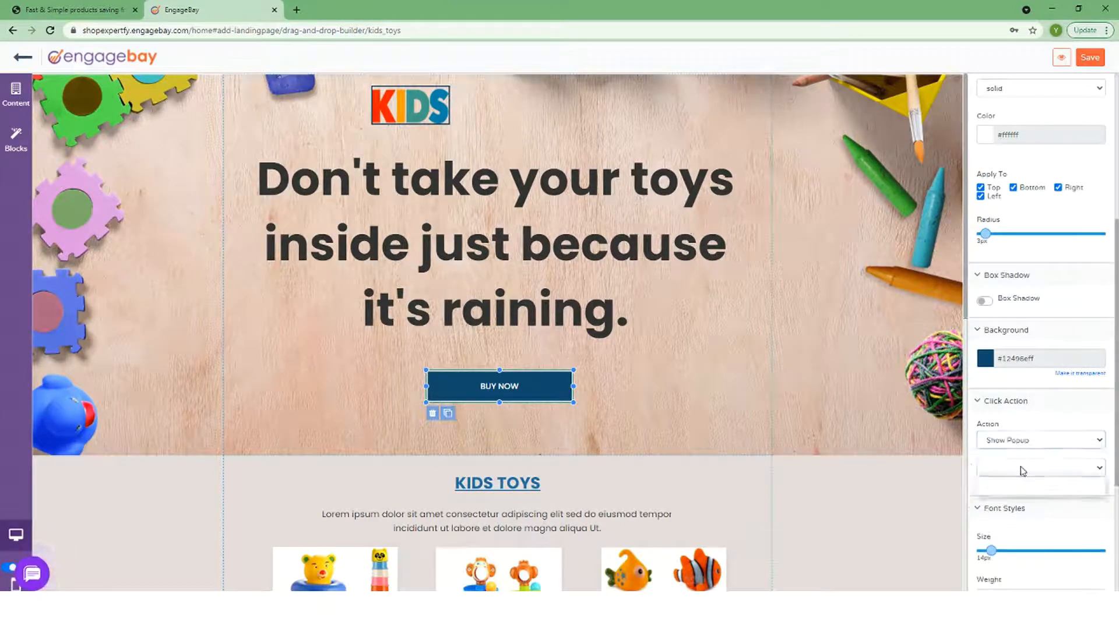
pyautogui.scroll(-4, 1023, 504)
pyautogui.scroll(4, 1029, 448)
# Try saving the page under the name New, then cancel the save
pyautogui.click(1083, 61)
pyautogui.click(524, 125)
pyautogui.write('New')
pyautogui.press('Return')
pyautogui.doubleClick(551, 125)
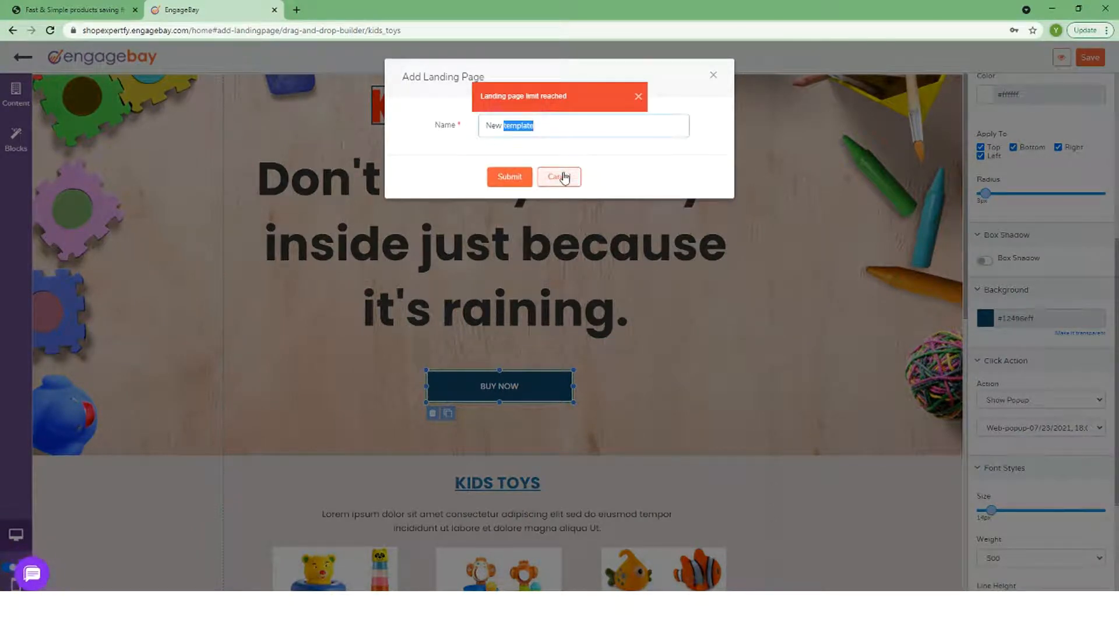
pyautogui.click(560, 177)
# Delete the old test landing page and start a new one from the wrist watch template
pyautogui.click(974, 98)
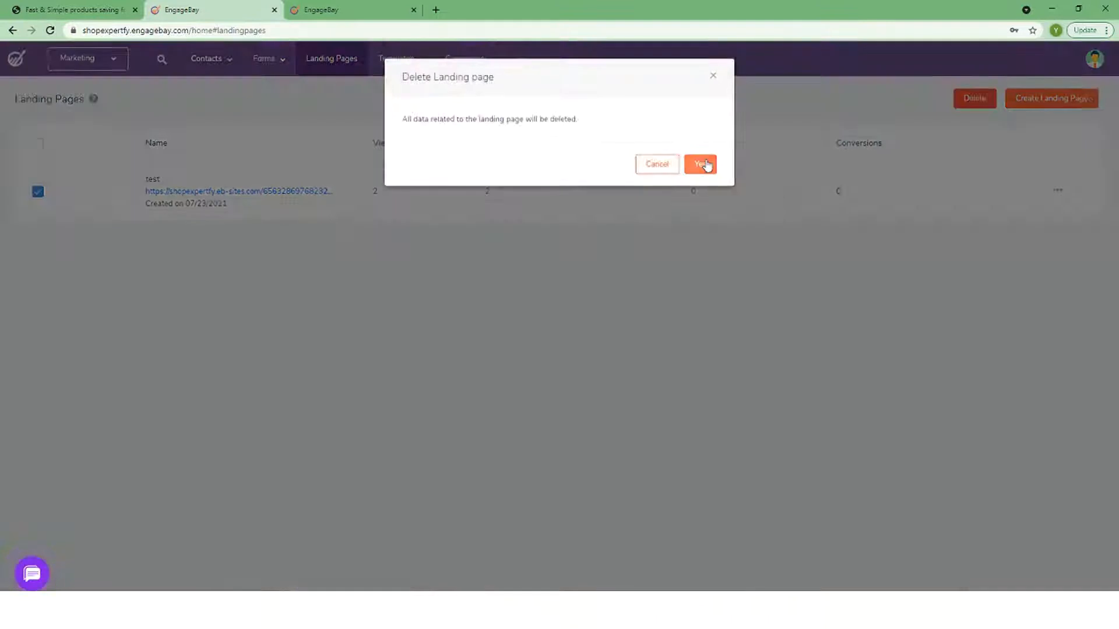
pyautogui.click(702, 163)
pyautogui.click(379, 276)
pyautogui.scroll(-10, 408, 106)
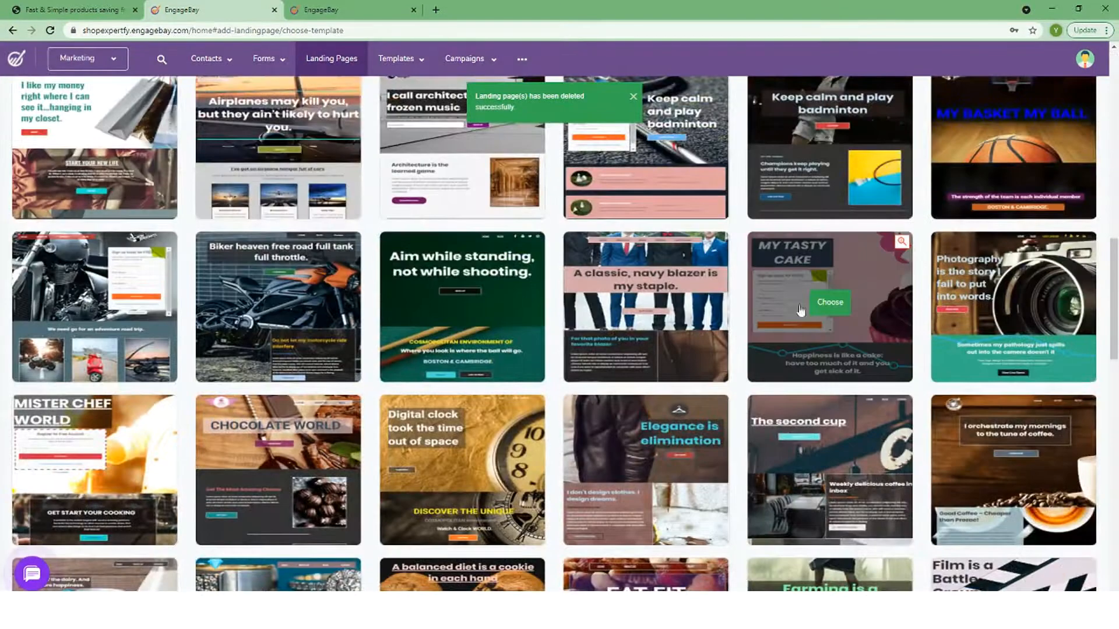
pyautogui.scroll(-5, 408, 106)
pyautogui.moveTo(445, 74)
pyautogui.scroll(-14, 217, 475)
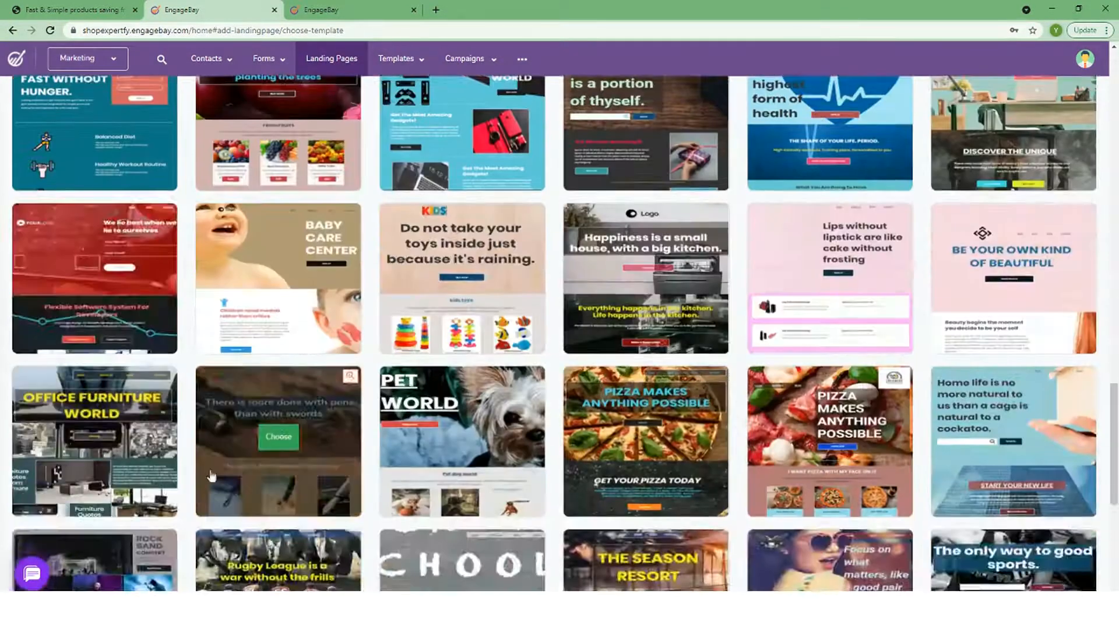
pyautogui.click(275, 505)
# Make the BUY NOW button show the popup and save the landing page as test
pyautogui.click(314, 432)
pyautogui.scroll(-5, 1037, 350)
pyautogui.click(1041, 342)
pyautogui.click(1017, 370)
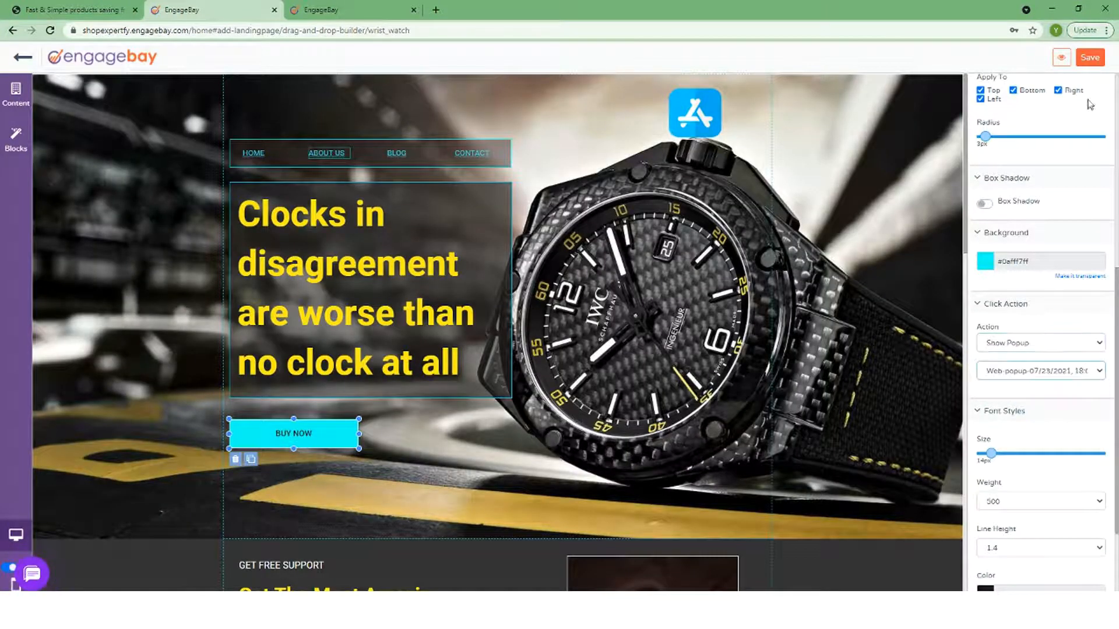
pyautogui.click(1090, 58)
pyautogui.click(547, 125)
pyautogui.write('test')
pyautogui.click(513, 177)
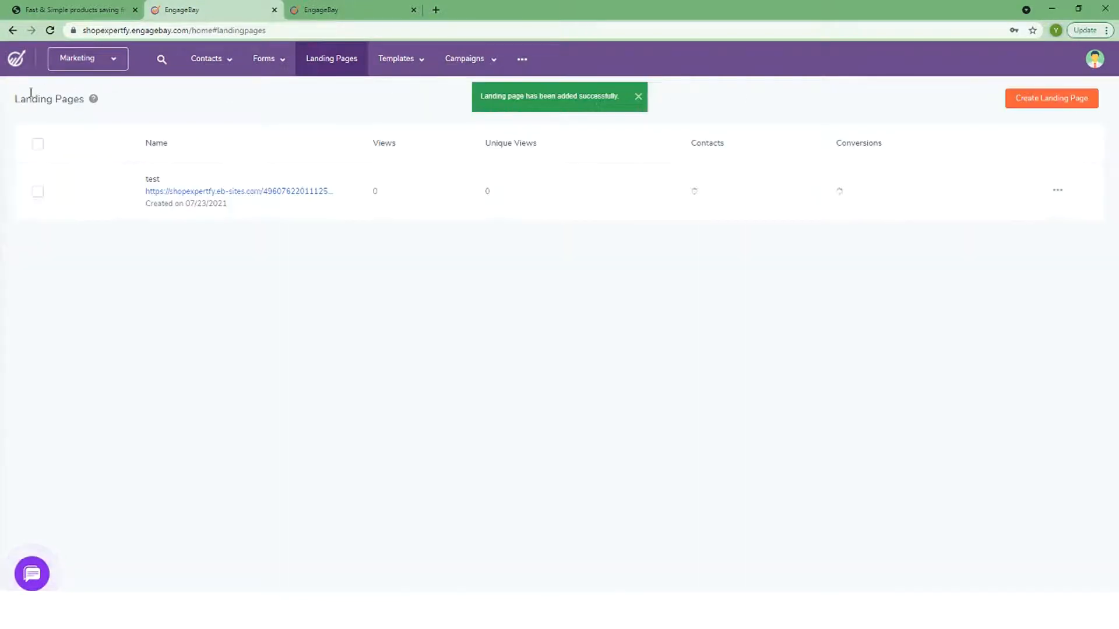
# Open the published test page, trigger its popup and enter test in the email field
pyautogui.click(254, 192)
pyautogui.click(370, 404)
pyautogui.click(533, 181)
pyautogui.write('test')
pyautogui.doubleClick(532, 181)
pyautogui.click(225, 11)
pyautogui.click(411, 63)
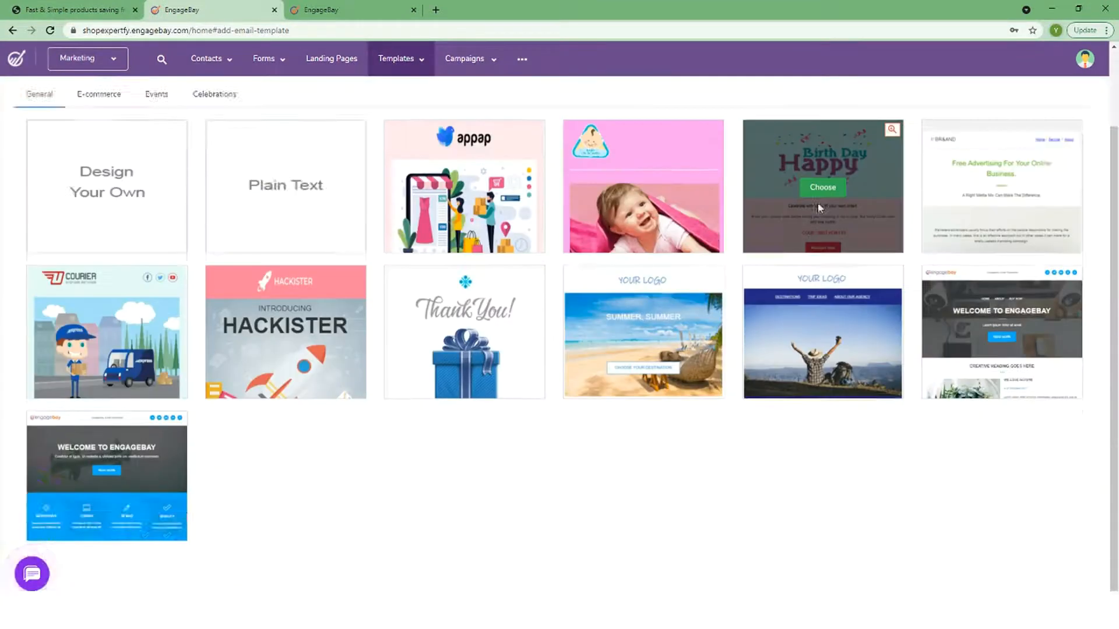
# Save the Happy Birthday template as test, with subject 'test' plus two personalization merge tags
pyautogui.click(824, 185)
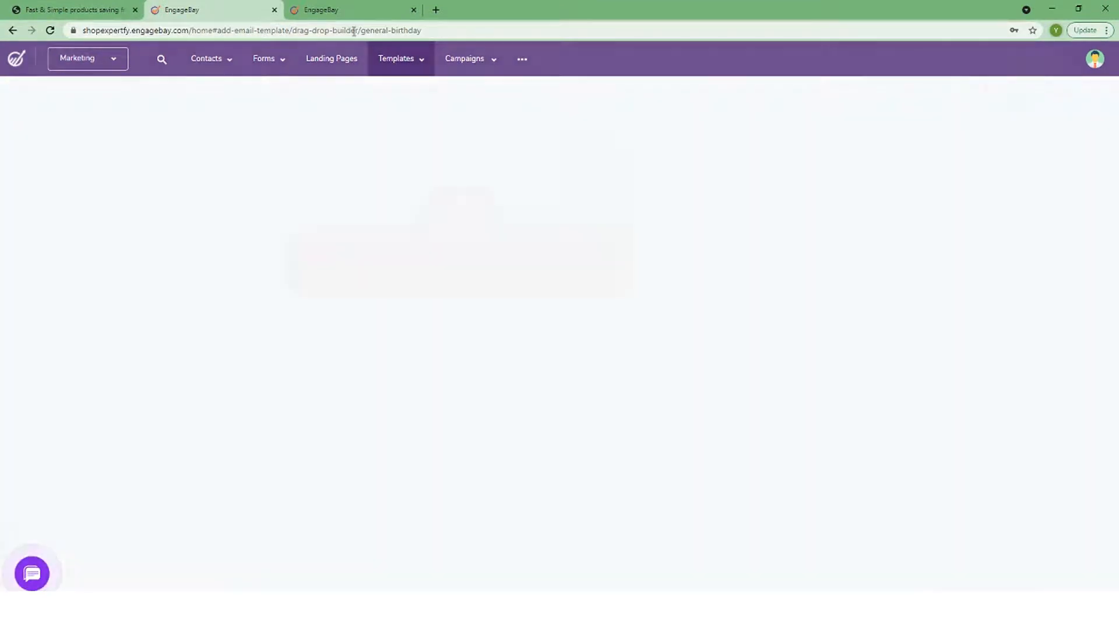
pyautogui.click(1087, 58)
pyautogui.write('test')
pyautogui.press('Tab')
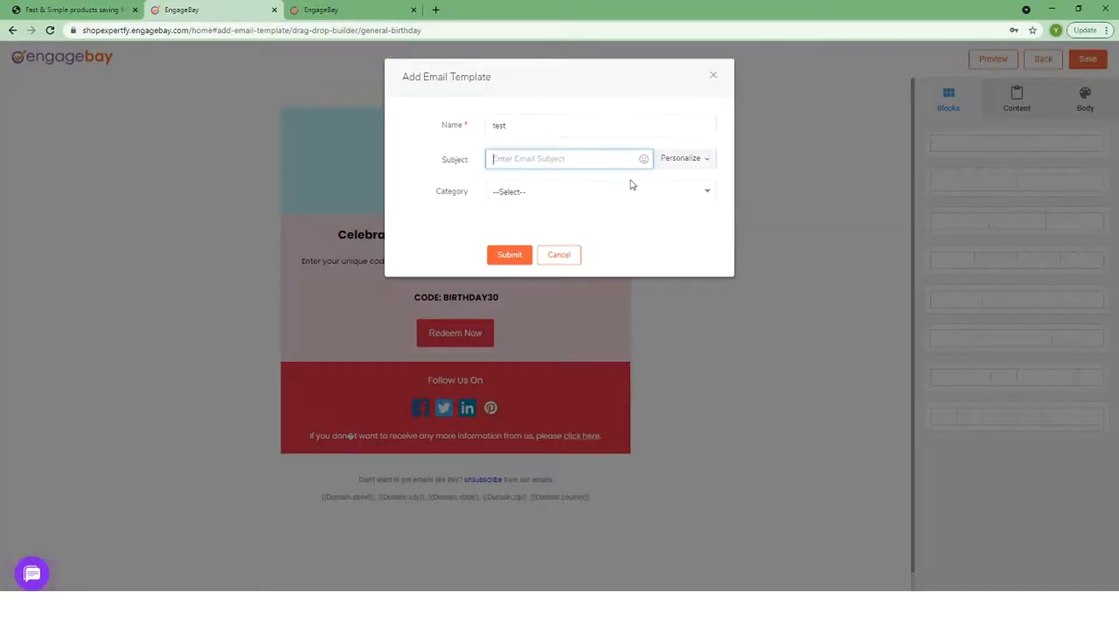
pyautogui.write('test')
pyautogui.click(693, 155)
pyautogui.click(554, 237)
pyautogui.click(681, 158)
pyautogui.click(494, 232)
pyautogui.click(531, 192)
pyautogui.click(534, 211)
pyautogui.click(510, 255)
# On Video Templates, start a recording named test, then close the Record Video dialog
pyautogui.moveTo(401, 59)
pyautogui.click(396, 111)
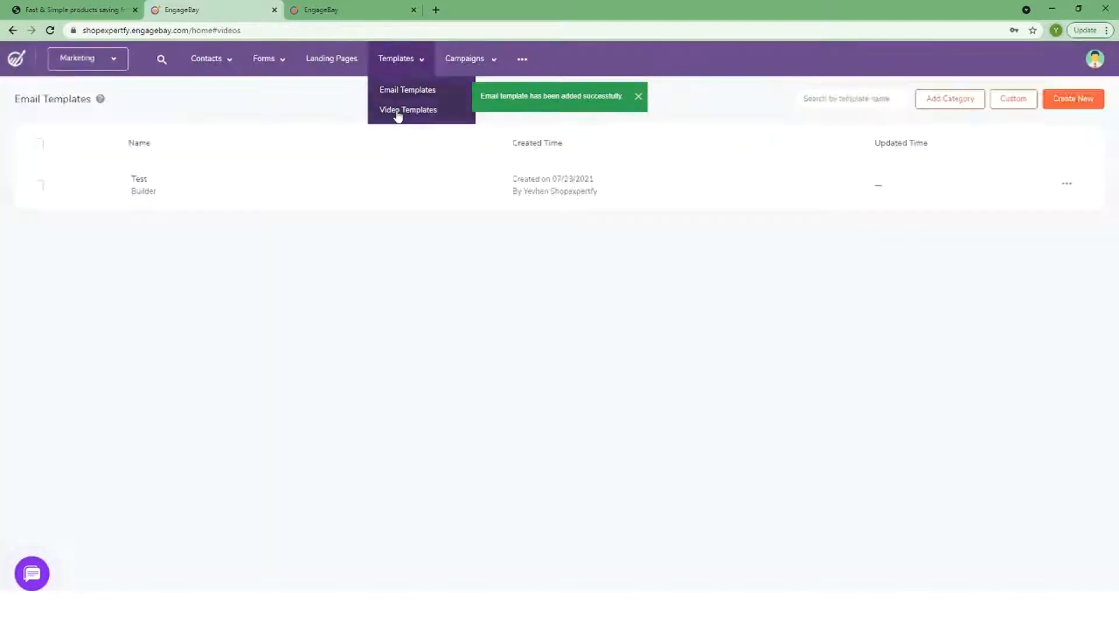
pyautogui.click(378, 284)
pyautogui.click(587, 125)
pyautogui.write('test')
pyautogui.moveTo(705, 83); pyautogui.dragTo(751, 80)
pyautogui.click(711, 76)
# Browse email broadcasts and sequences, then scroll through the subscription upgrade plans
pyautogui.moveTo(469, 58)
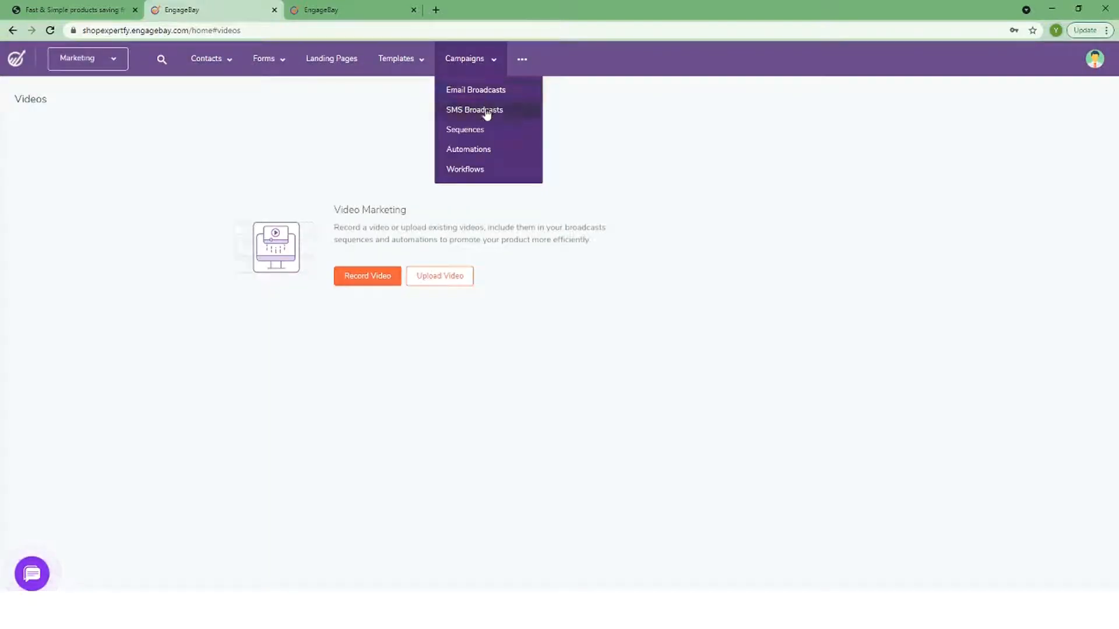
pyautogui.click(473, 90)
pyautogui.click(476, 131)
pyautogui.click(350, 242)
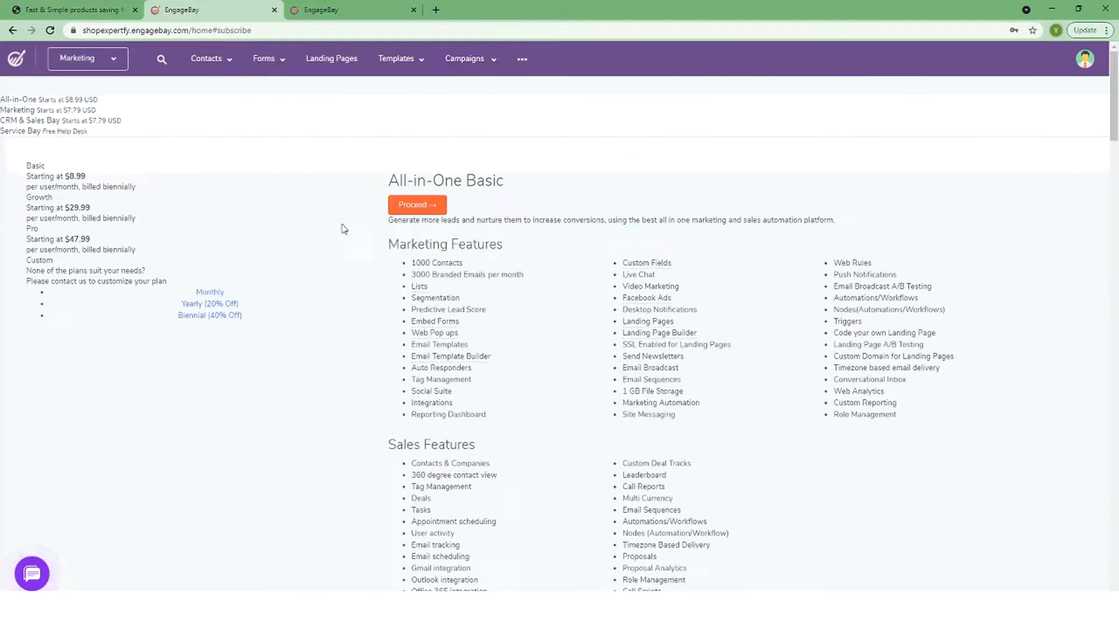
pyautogui.scroll(-3, 755, 332)
pyautogui.scroll(-3, 755, 333)
pyautogui.scroll(6, 461, 262)
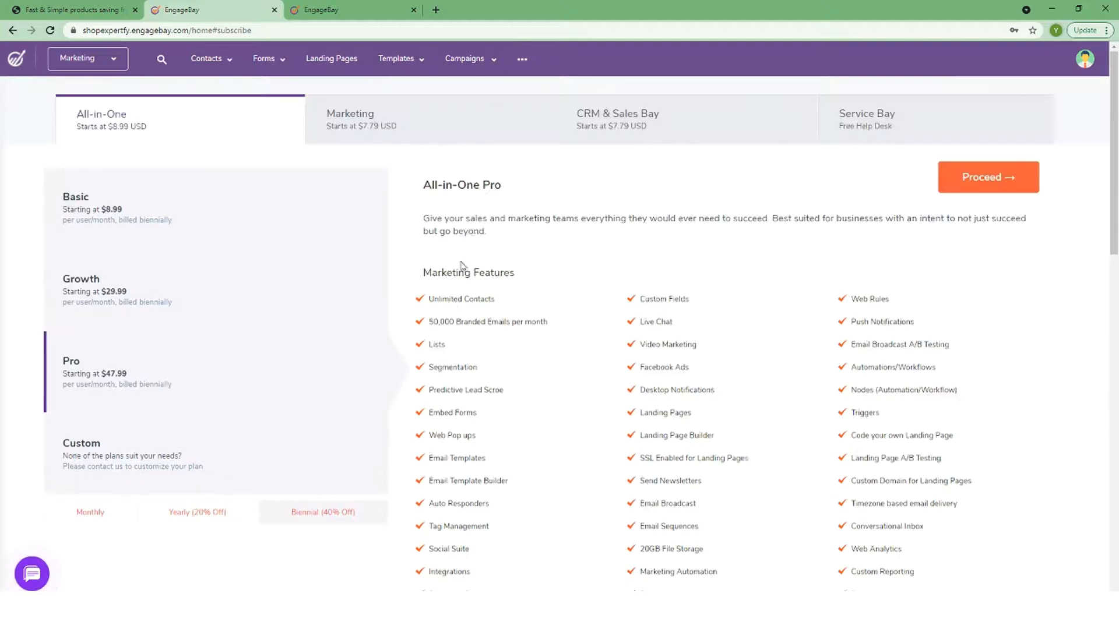
# Visit Workflows and the Social Suite, previewing the add-network and Instagram stream dialogs
pyautogui.moveTo(494, 63)
pyautogui.click(465, 169)
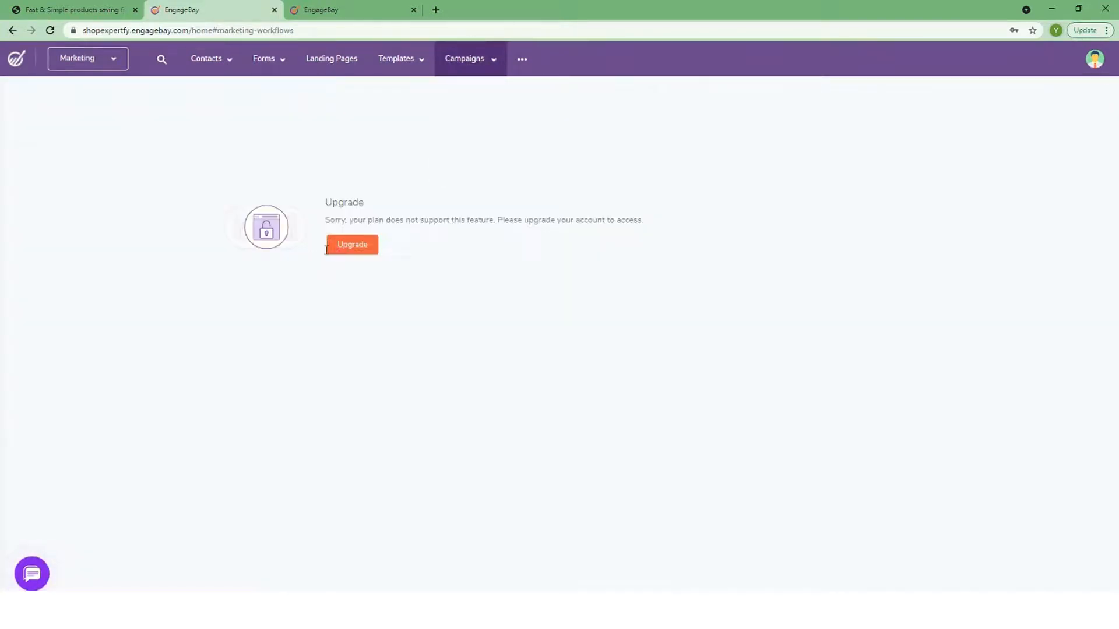
pyautogui.moveTo(531, 60)
pyautogui.click(539, 90)
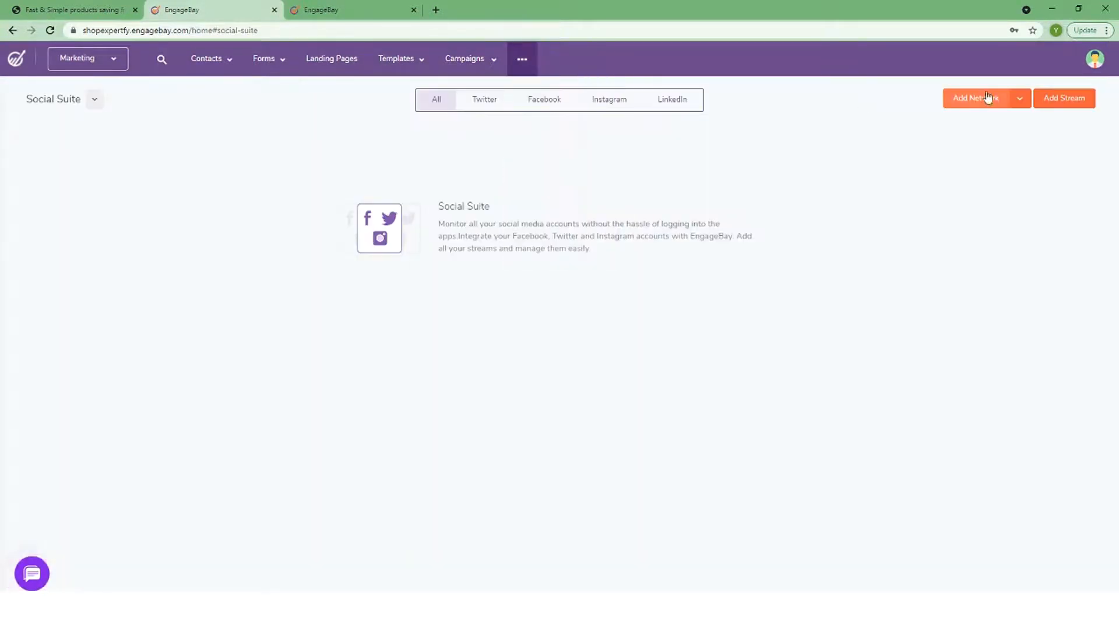
pyautogui.click(1077, 99)
pyautogui.click(1054, 102)
pyautogui.click(1058, 101)
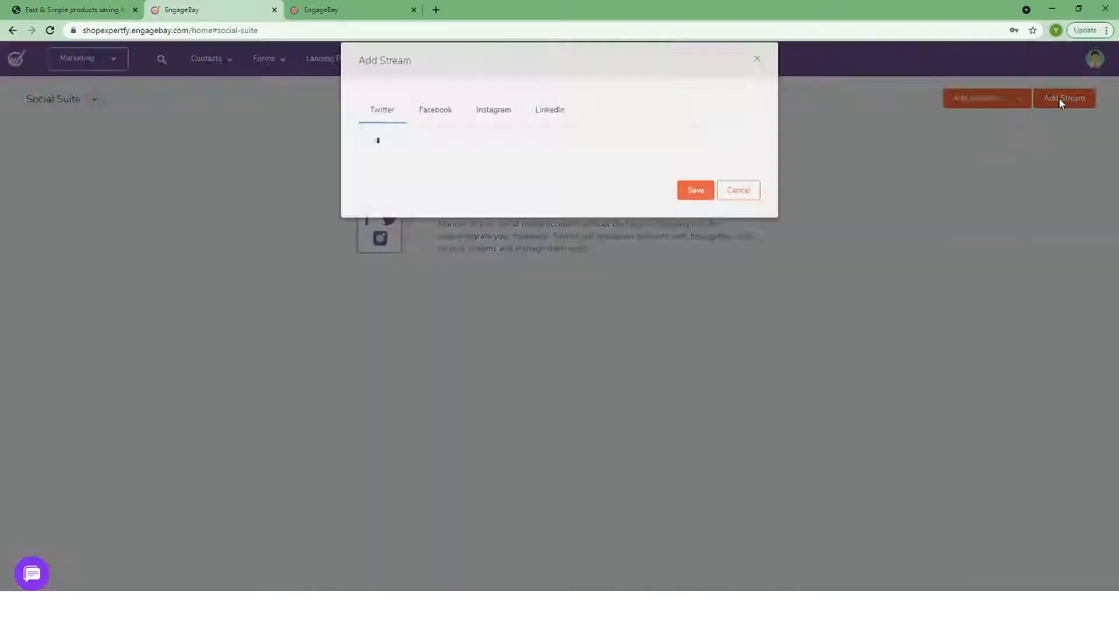
pyautogui.click(494, 127)
pyautogui.click(756, 75)
# Look through File Repository, Web Rules, Trash, Activities and Reports
pyautogui.moveTo(524, 60)
pyautogui.click(532, 110)
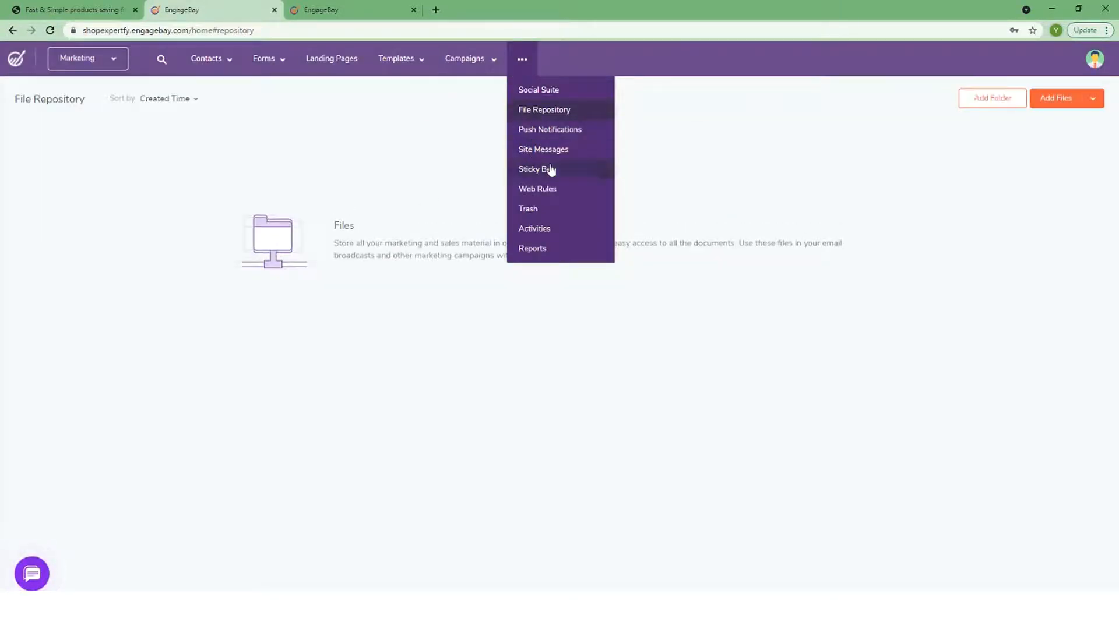
pyautogui.click(548, 188)
pyautogui.click(528, 209)
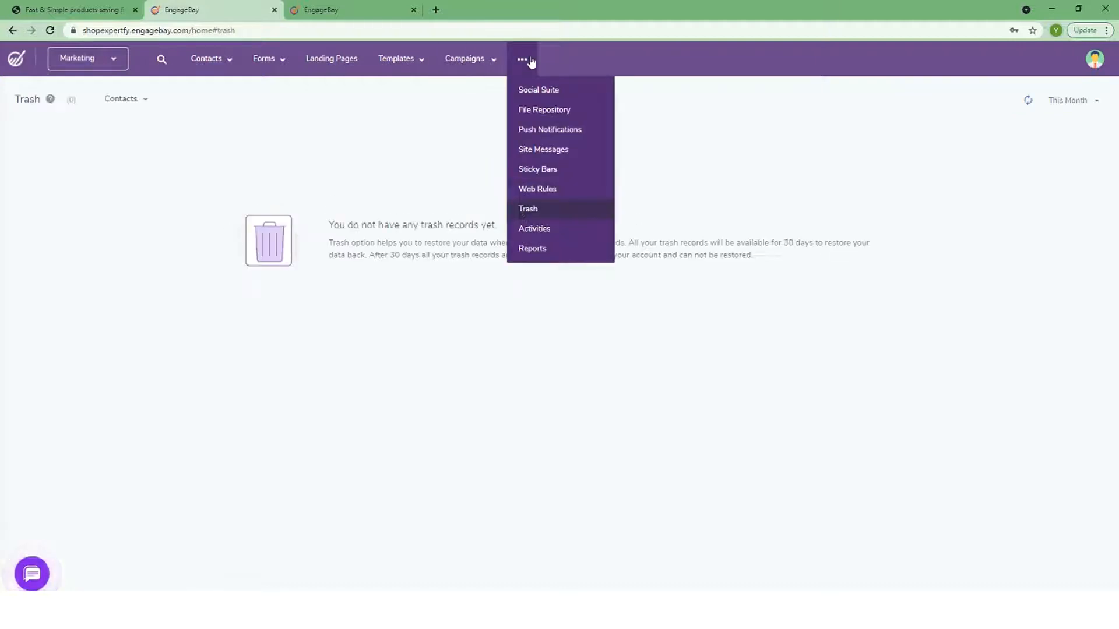
pyautogui.moveTo(527, 62)
pyautogui.click(533, 228)
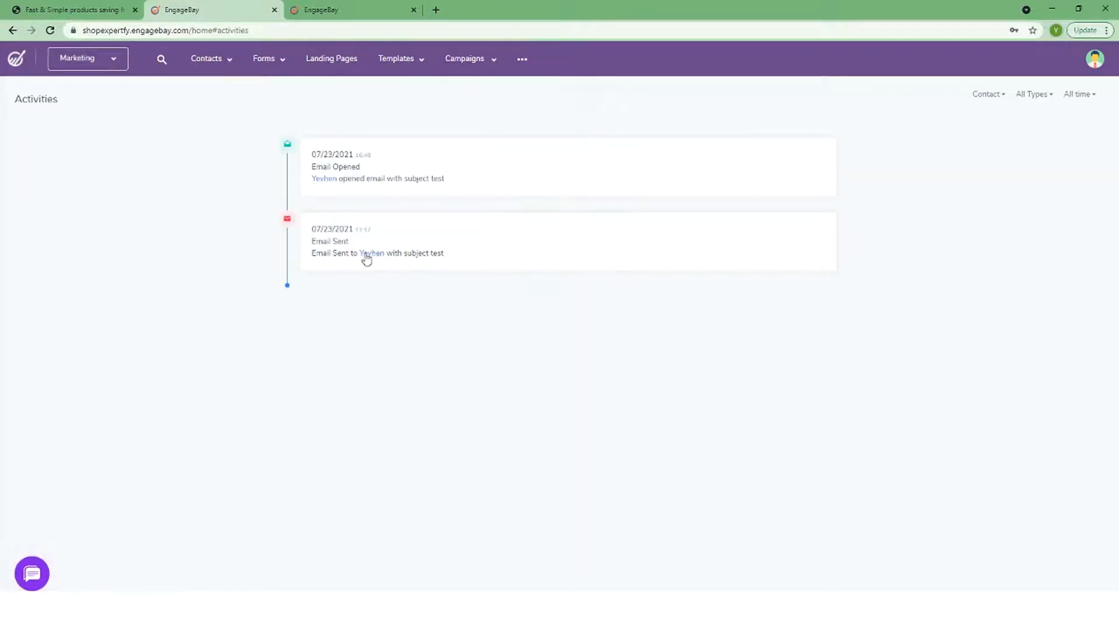
pyautogui.click(527, 246)
# Switch the app over to the Sales dashboard
pyautogui.moveTo(478, 53)
pyautogui.moveTo(87, 58)
pyautogui.click(75, 108)
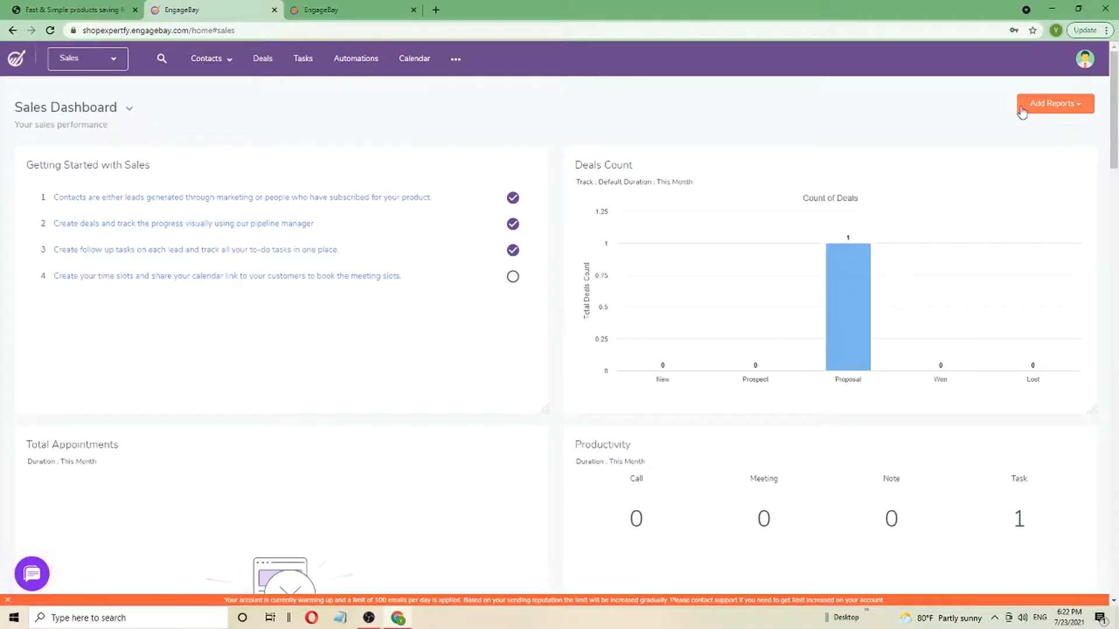
# Start a new deal named 'test' from the Deals board
pyautogui.moveTo(209, 58)
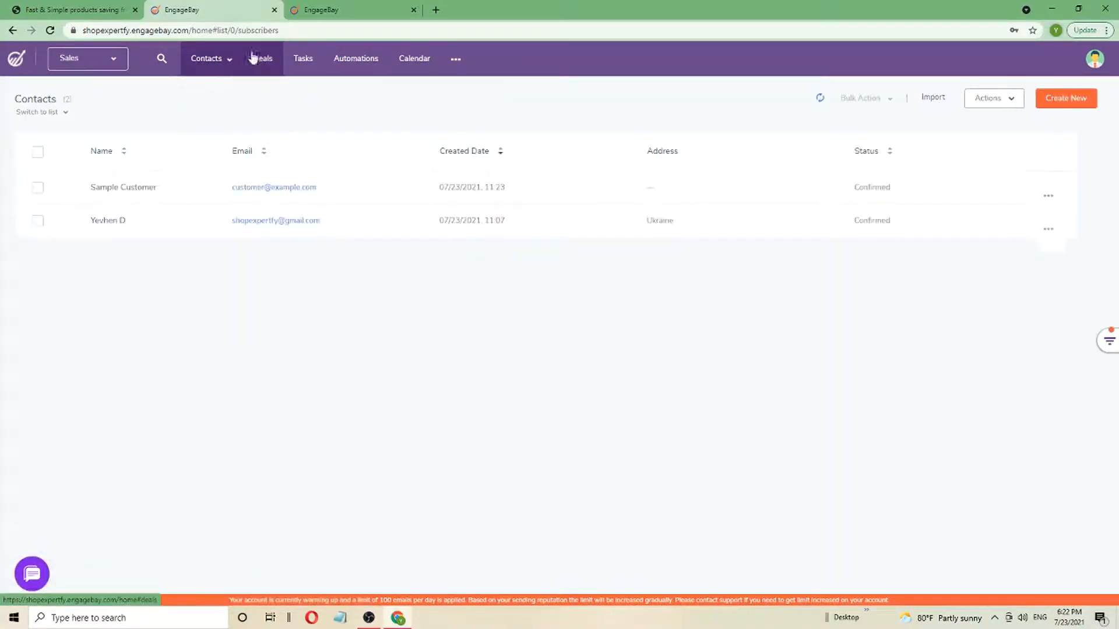
pyautogui.click(264, 59)
pyautogui.click(1047, 99)
pyautogui.click(919, 169)
pyautogui.write('test')
# Add a new track 'test' with a TestStatus milestone at 10% and save it
pyautogui.click(899, 309)
pyautogui.click(906, 337)
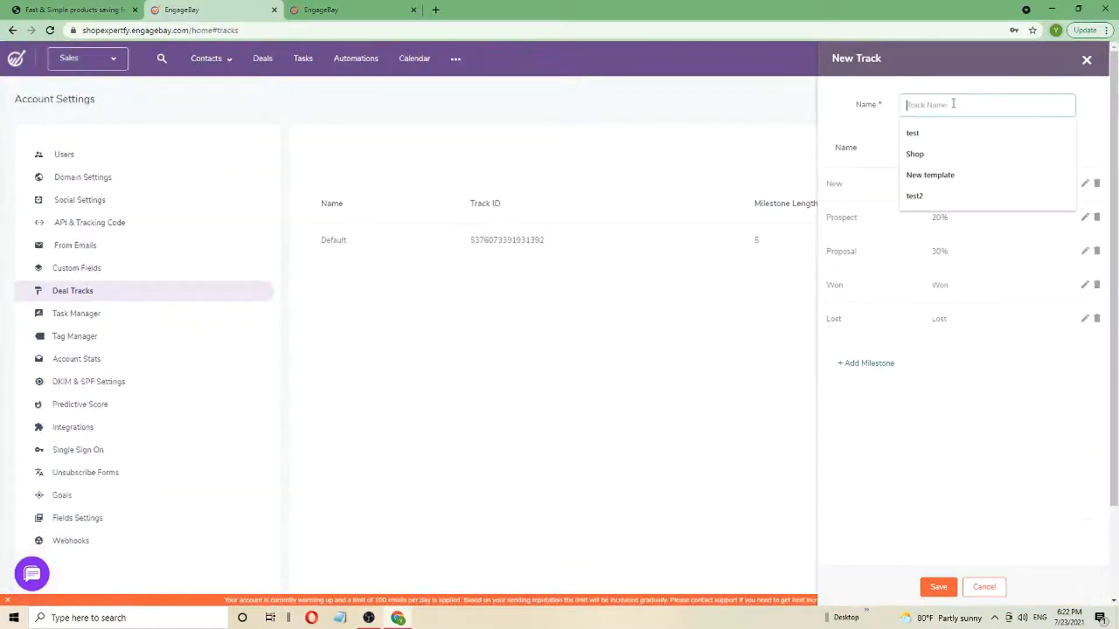
pyautogui.click(944, 132)
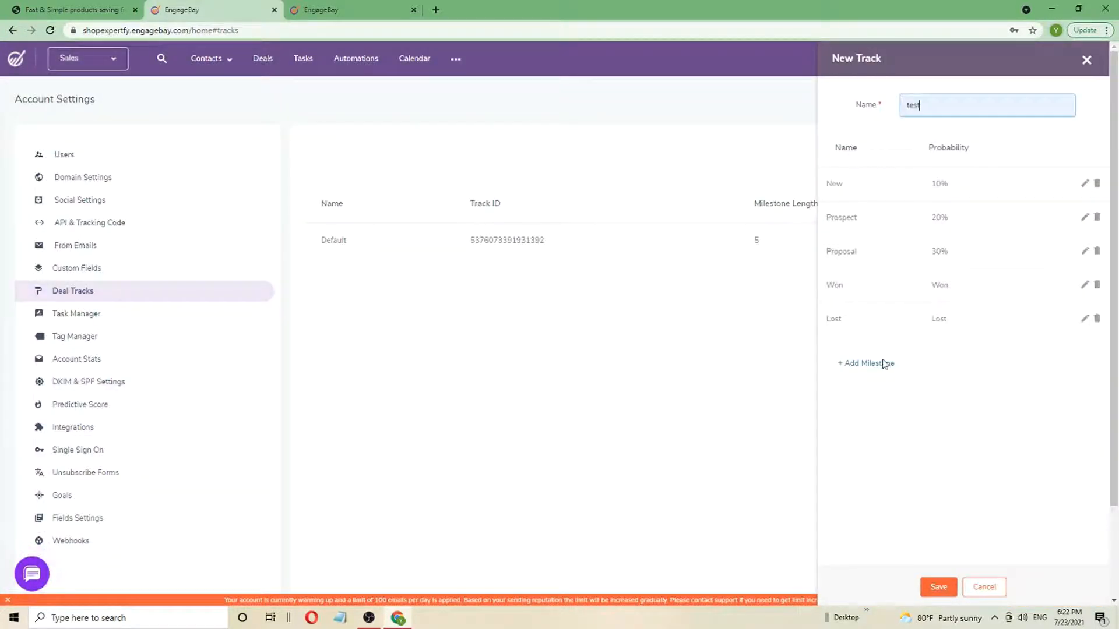
pyautogui.click(884, 364)
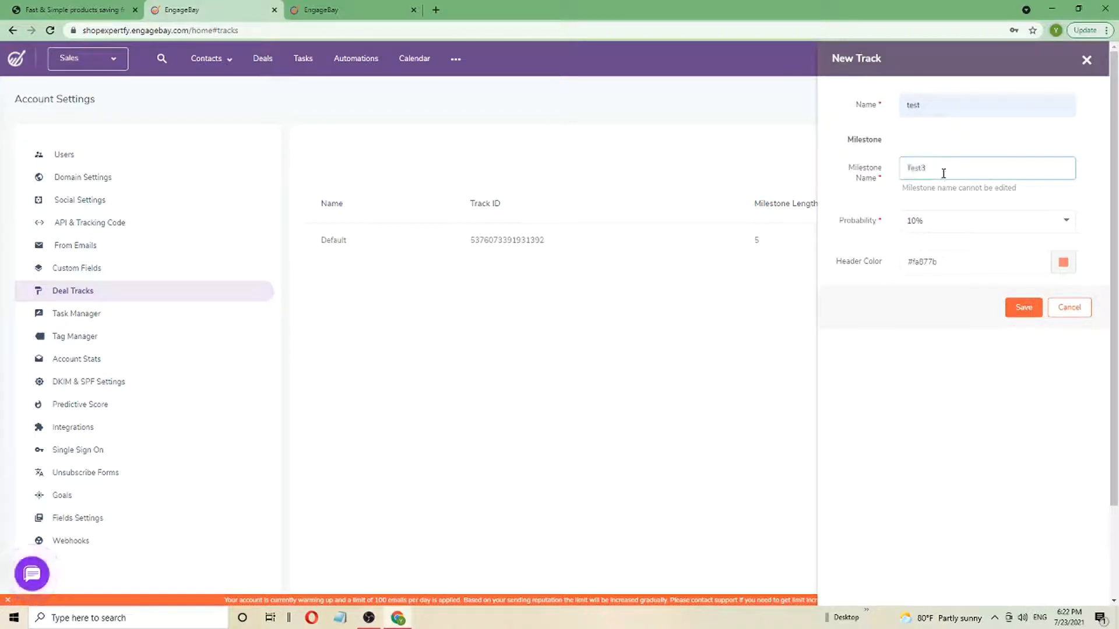
pyautogui.click(1024, 307)
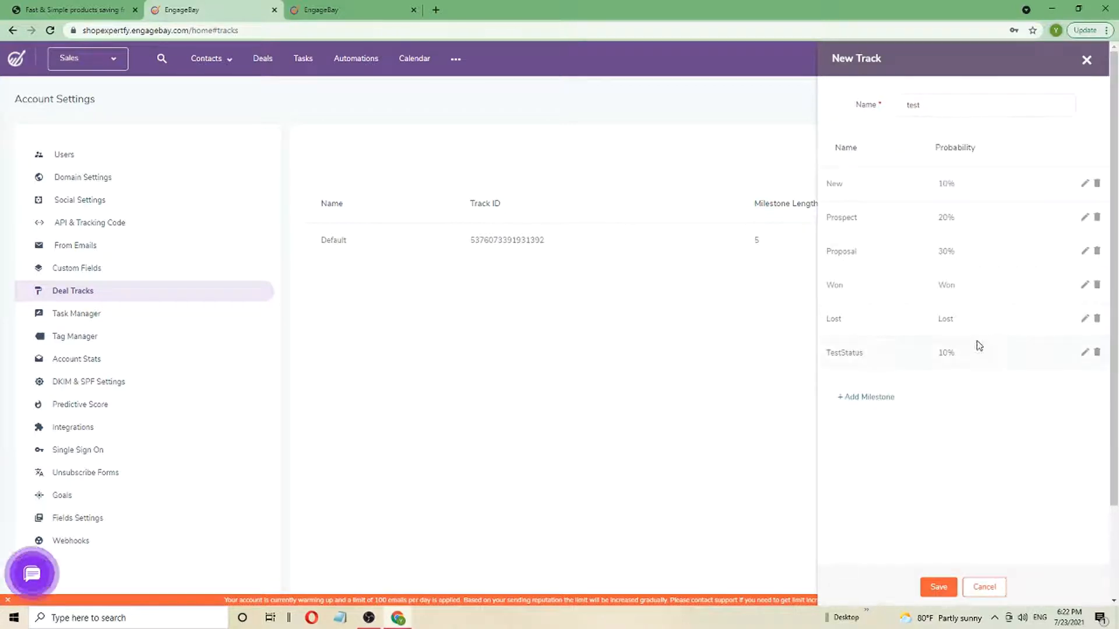
pyautogui.click(938, 587)
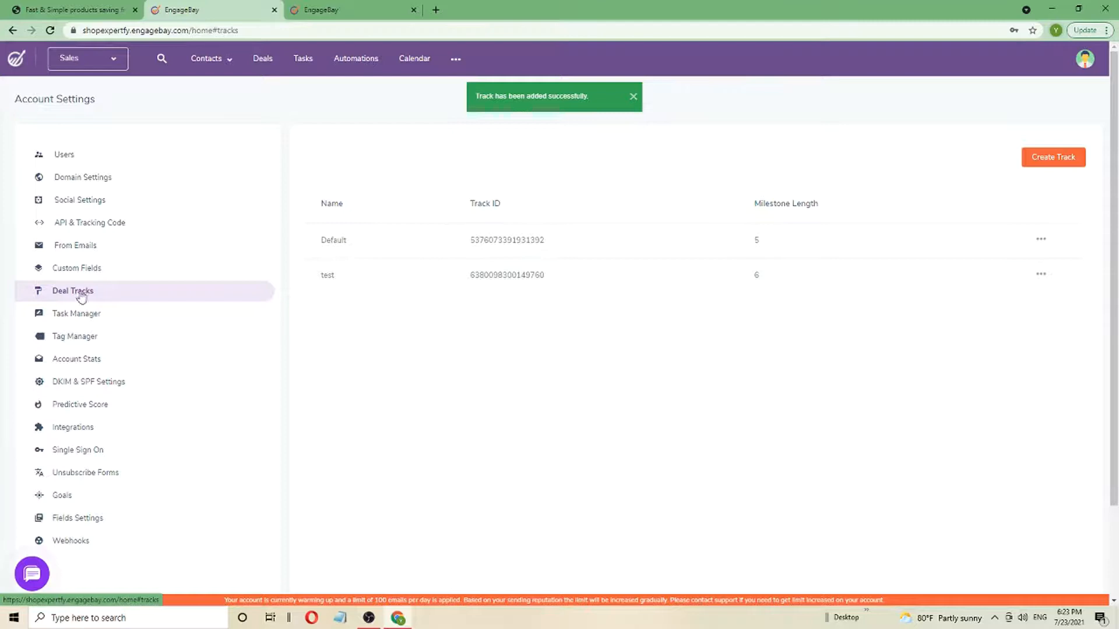
pyautogui.click(262, 58)
# Create deal 'test2' on the test track at TestStatus, value 55, closing today
pyautogui.click(1054, 100)
pyautogui.click(906, 170)
pyautogui.click(901, 211)
pyautogui.click(886, 360)
pyautogui.click(898, 310)
pyautogui.click(876, 339)
pyautogui.click(882, 357)
pyautogui.click(874, 440)
pyautogui.write('55')
pyautogui.click(909, 465)
pyautogui.click(917, 519)
pyautogui.click(1033, 586)
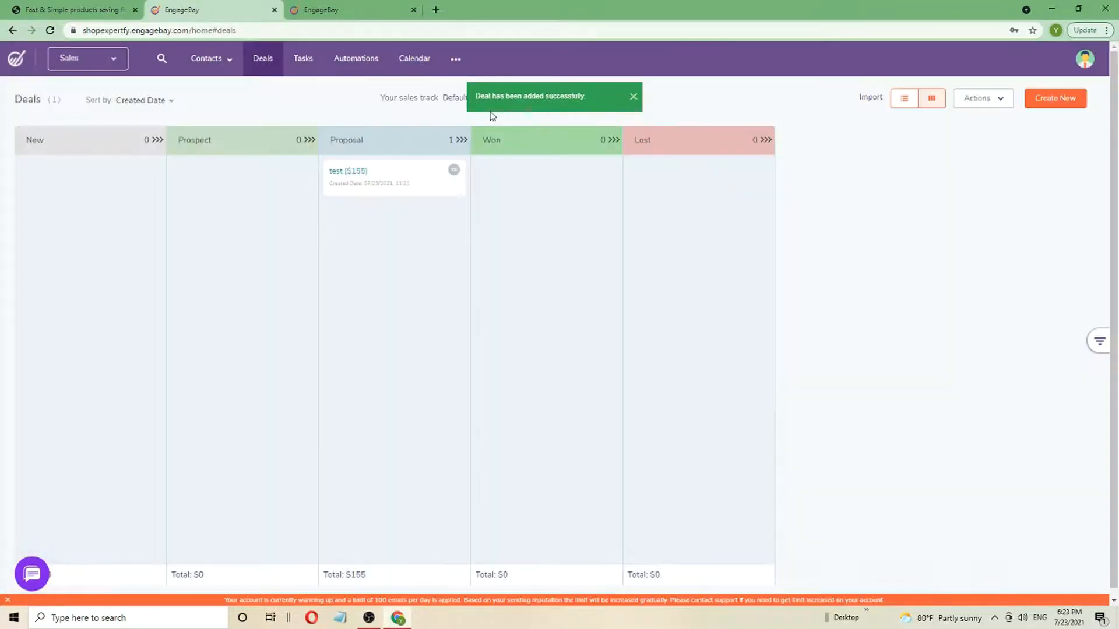
# Show the test track board, move test2 into the New column, and list the deals
pyautogui.click(457, 97)
pyautogui.click(467, 165)
pyautogui.moveTo(812, 174); pyautogui.dragTo(239, 174)
pyautogui.click(904, 98)
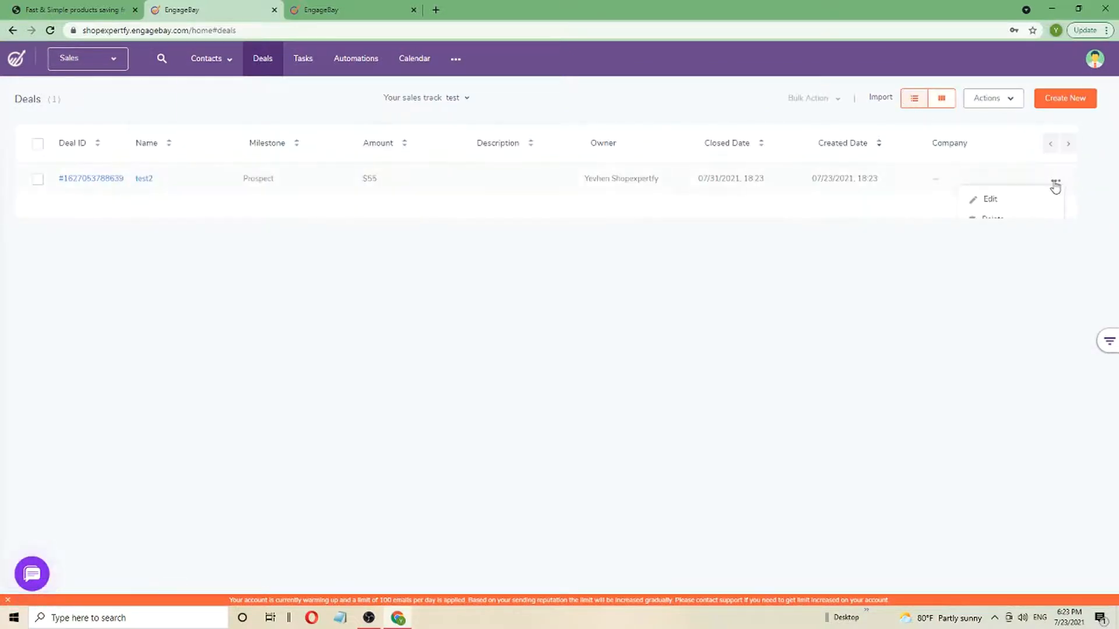
# Open the test2 deal and link an existing contact to it
pyautogui.click(112, 179)
pyautogui.click(378, 141)
pyautogui.click(412, 145)
pyautogui.click(464, 150)
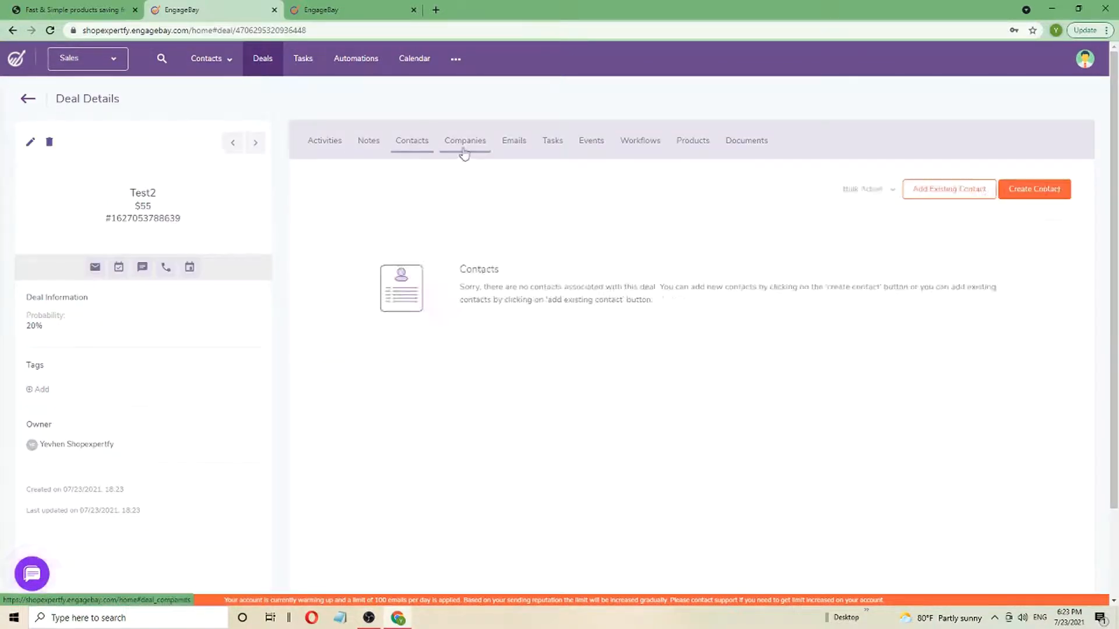
pyautogui.click(411, 141)
pyautogui.click(973, 198)
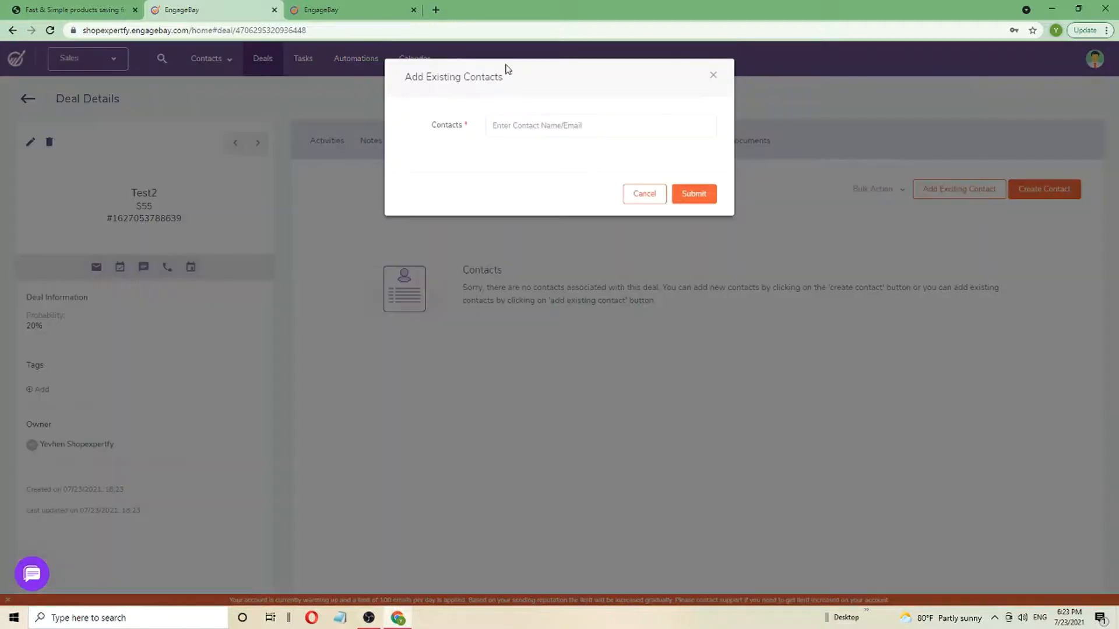
pyautogui.write('sh')
pyautogui.click(561, 163)
pyautogui.click(698, 211)
# Add a high-priority Call task to test2, due 07/30/2021 18:24
pyautogui.click(528, 150)
pyautogui.click(1042, 188)
pyautogui.click(989, 107)
pyautogui.write('te')
pyautogui.click(946, 141)
pyautogui.click(934, 179)
pyautogui.click(933, 177)
pyautogui.click(939, 192)
pyautogui.click(935, 210)
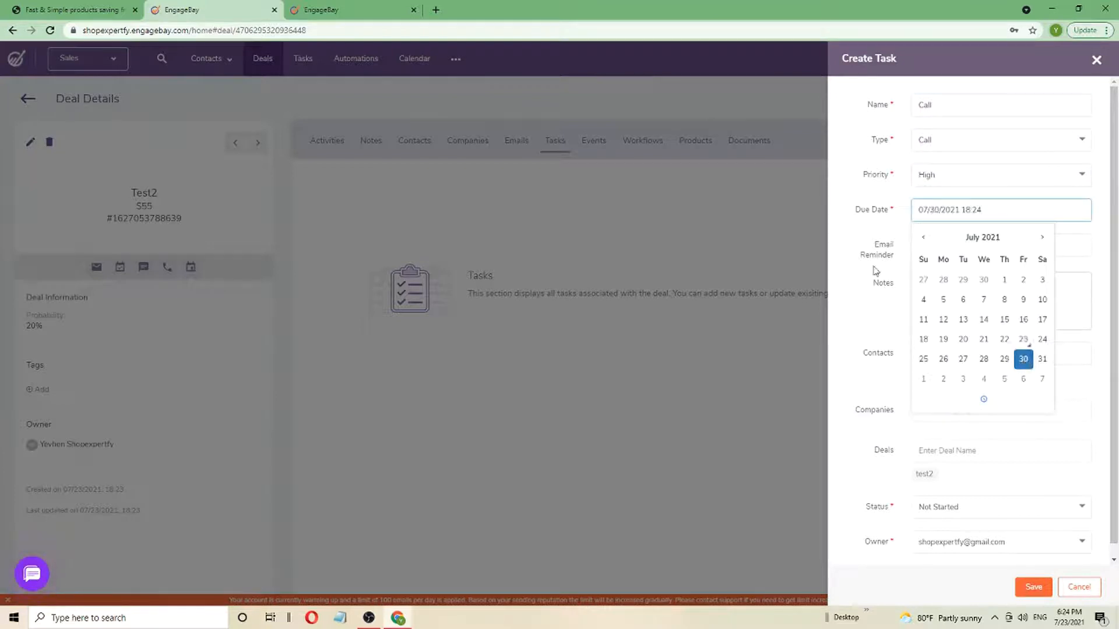
pyautogui.click(893, 296)
pyautogui.click(950, 411)
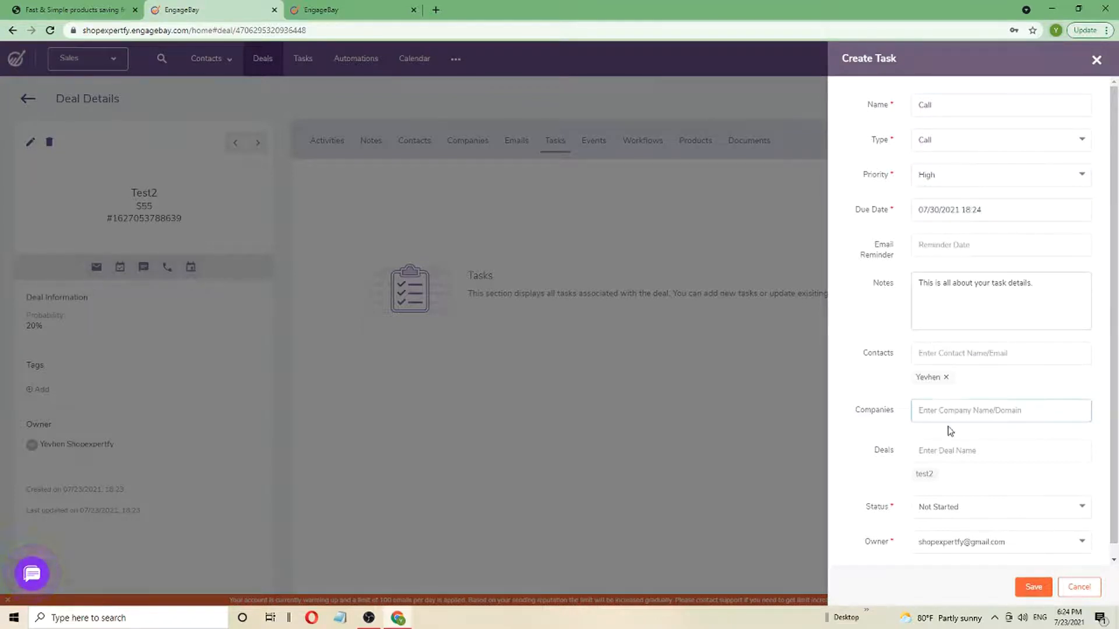
pyautogui.click(1036, 584)
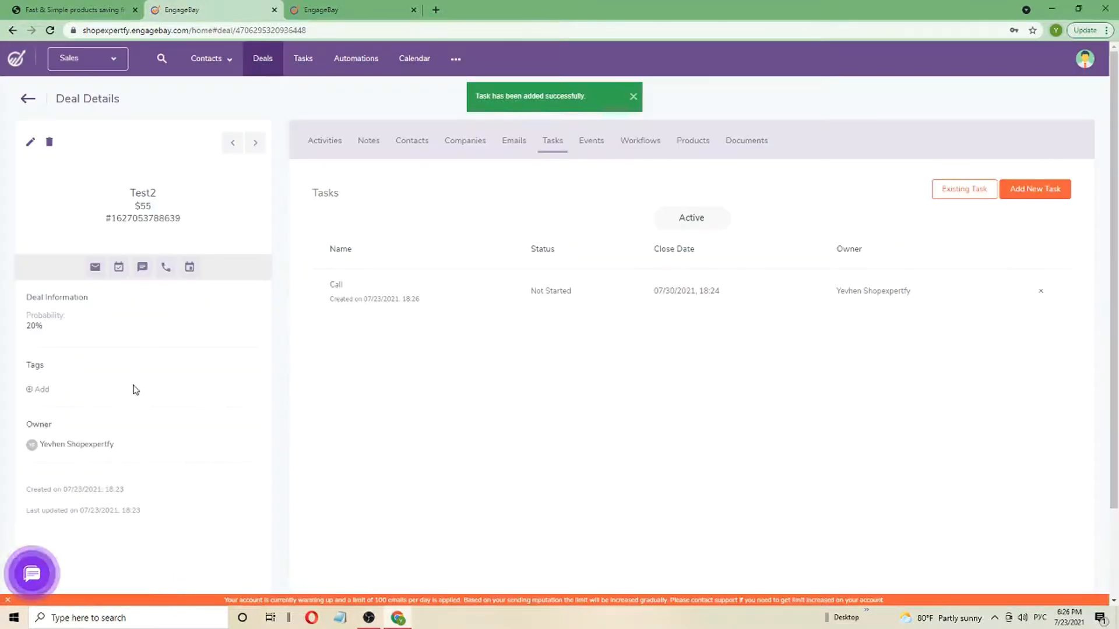
# Move the Call task card into the In Progress column
pyautogui.click(302, 59)
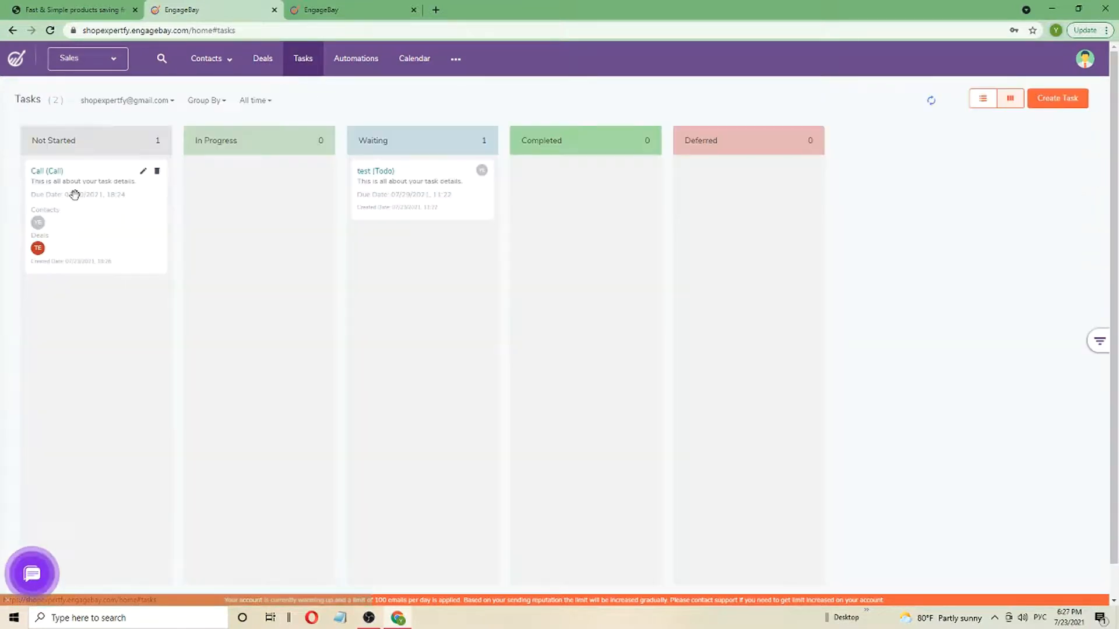
pyautogui.moveTo(74, 195); pyautogui.dragTo(236, 198)
pyautogui.click(224, 171)
pyautogui.click(492, 247)
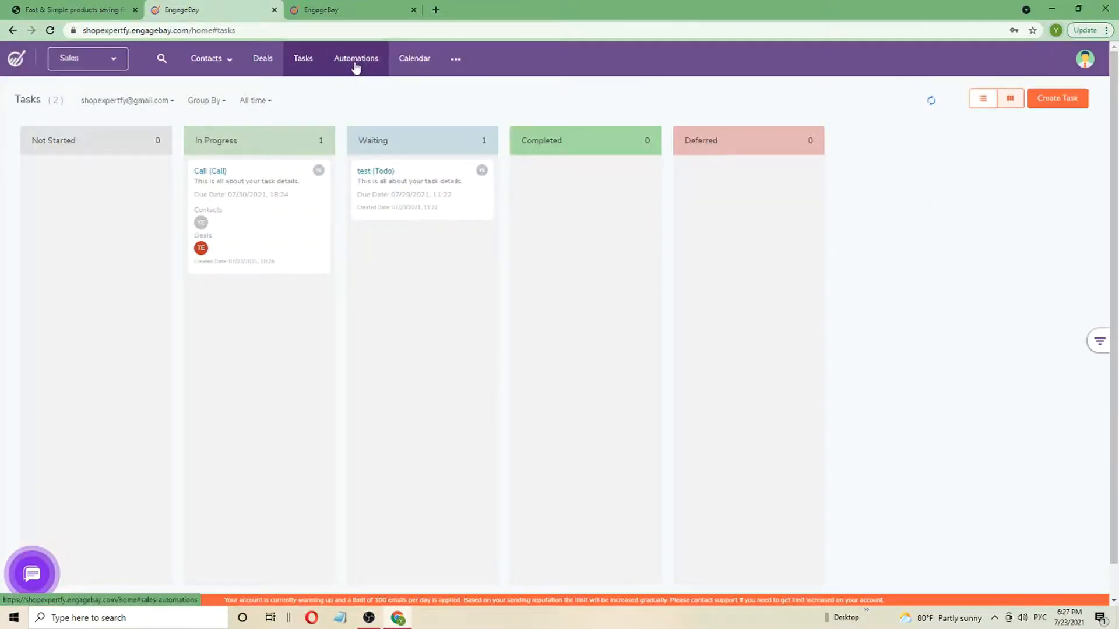
# Create and save a 'party' event in the calendar
pyautogui.click(354, 66)
pyautogui.click(424, 67)
pyautogui.click(889, 330)
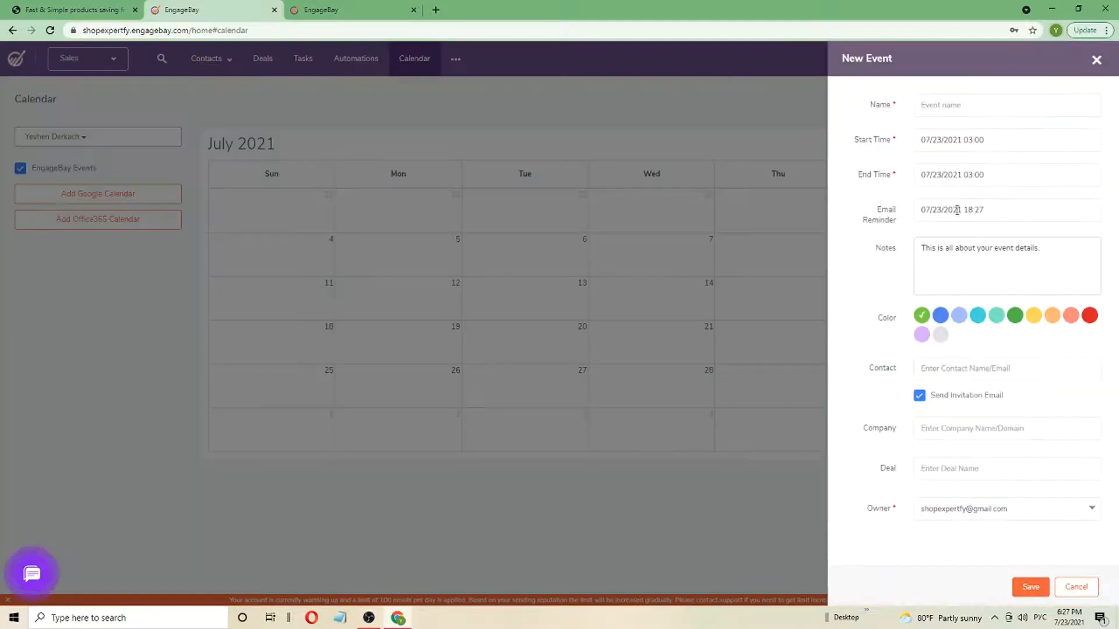
pyautogui.click(657, 409)
pyautogui.click(915, 378)
pyautogui.click(129, 196)
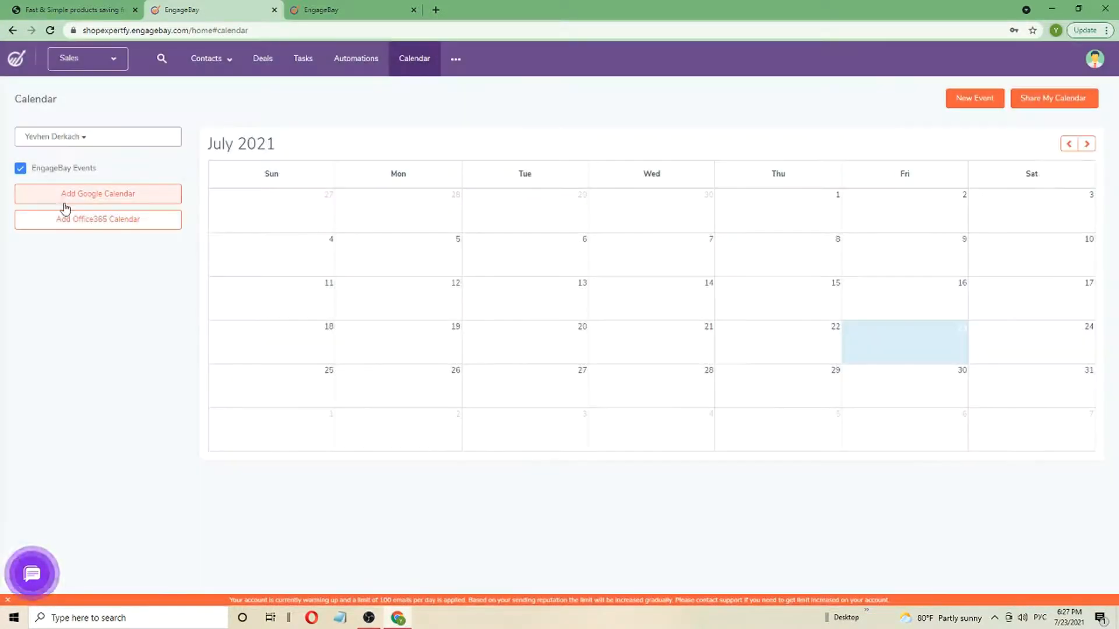
pyautogui.click(974, 98)
pyautogui.click(938, 107)
pyautogui.write('Зфк')
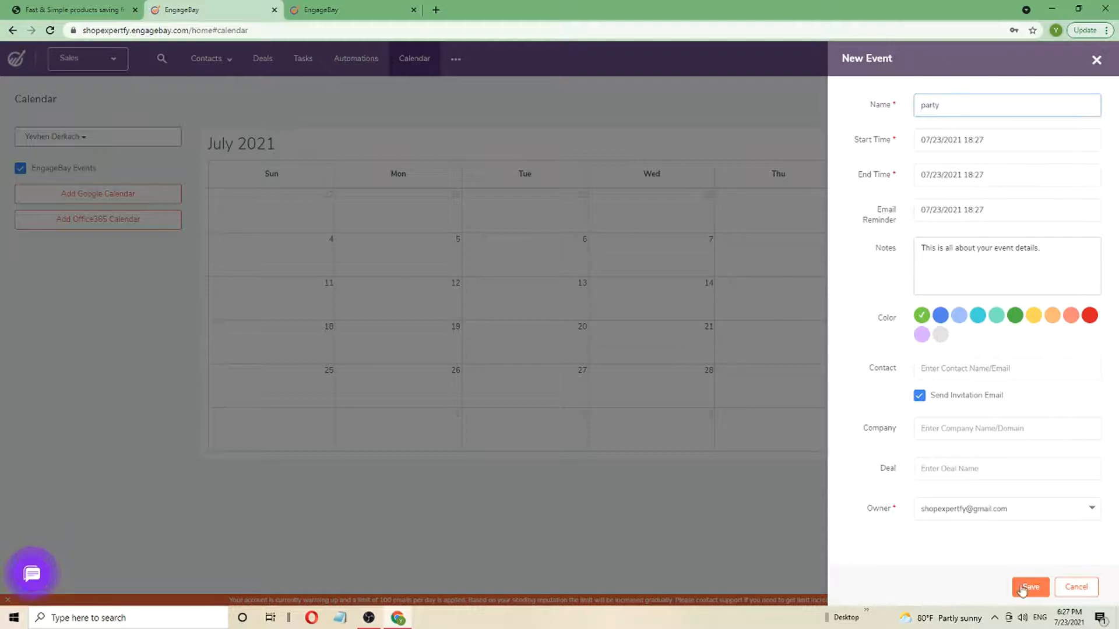
pyautogui.click(1028, 587)
# Add a 'party2' event on July 29 and save it
pyautogui.click(908, 342)
pyautogui.click(746, 229)
pyautogui.click(816, 389)
pyautogui.click(951, 107)
pyautogui.write('party2')
pyautogui.click(998, 263)
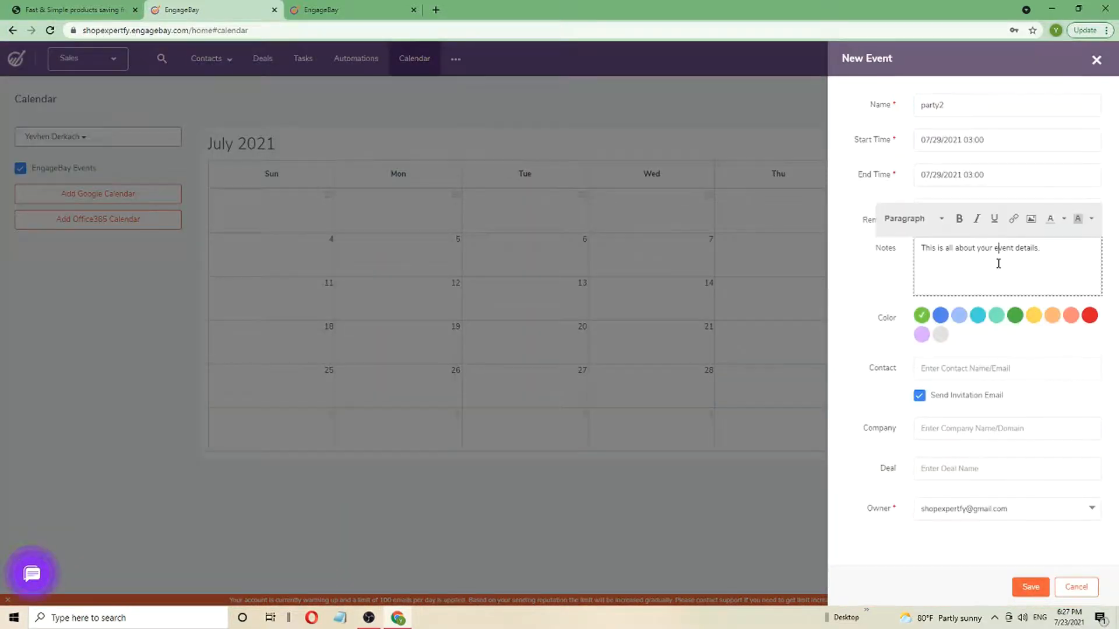
pyautogui.click(1030, 587)
# Create and save a test event, then refresh the calendar to show saved events
pyautogui.click(846, 339)
pyautogui.click(775, 345)
pyautogui.click(774, 346)
pyautogui.click(669, 346)
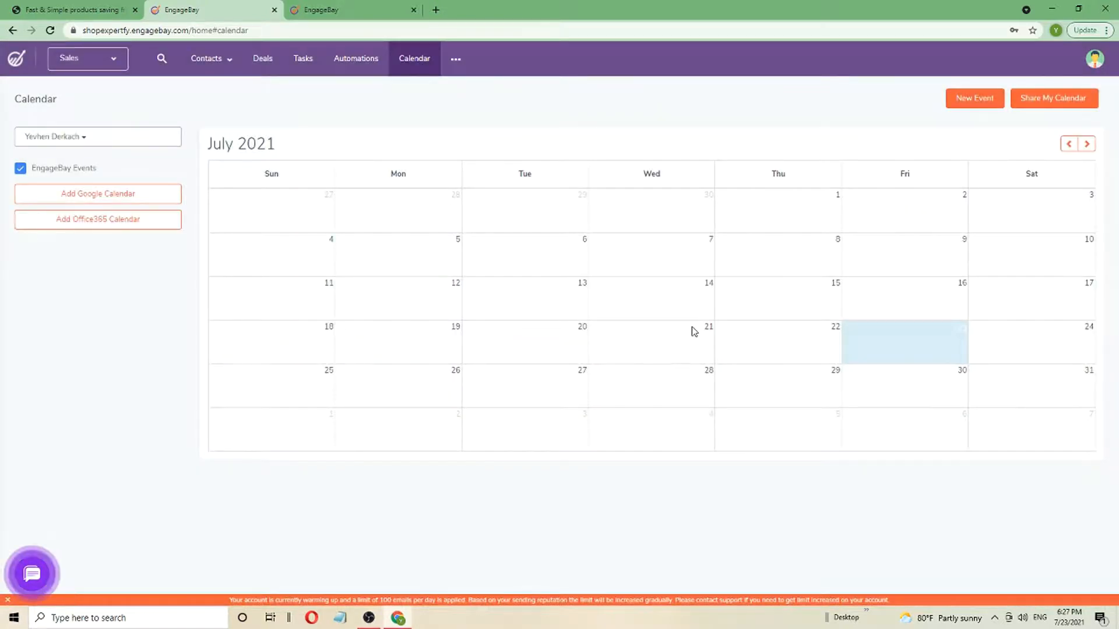
pyautogui.click(976, 98)
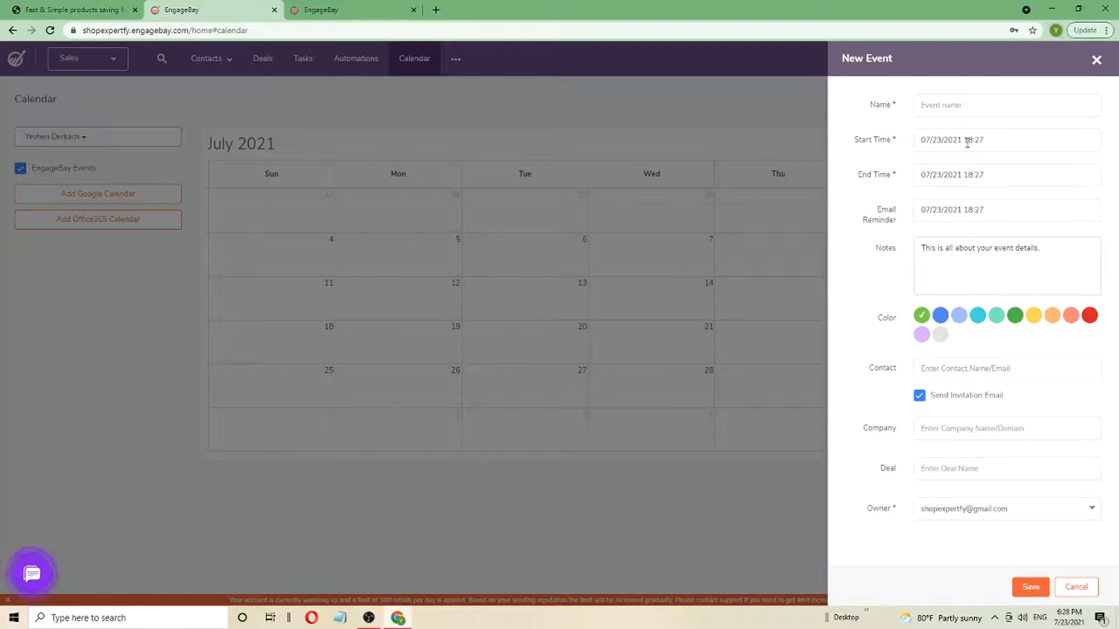
pyautogui.click(939, 139)
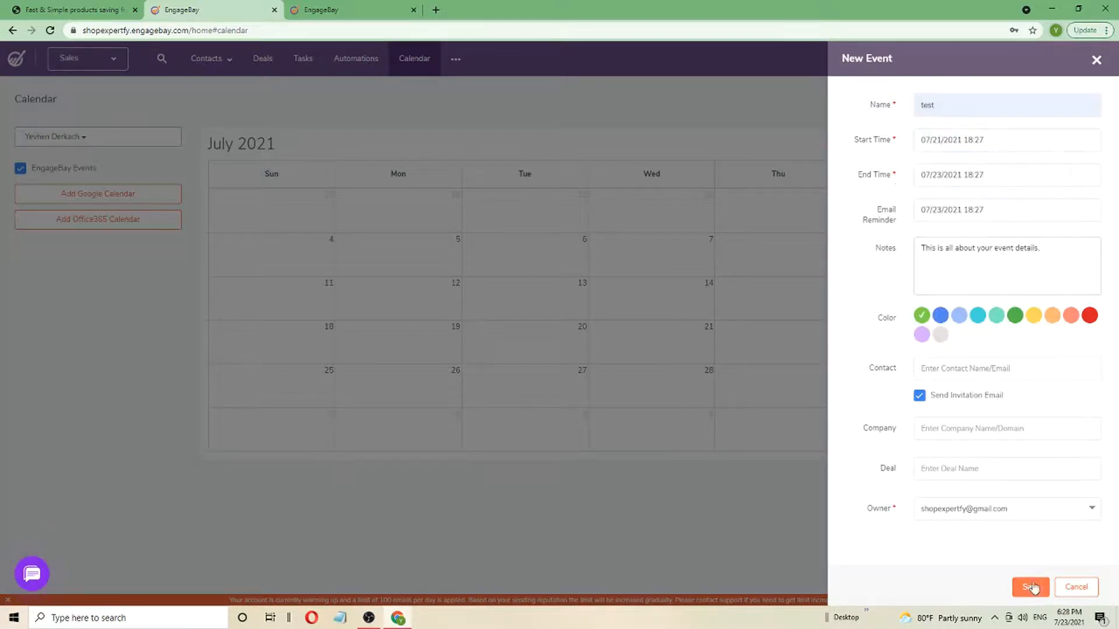
pyautogui.click(1031, 586)
pyautogui.click(695, 336)
pyautogui.click(400, 112)
pyautogui.click(50, 31)
pyautogui.click(765, 383)
# Open the Appointments page from the more-sections menu
pyautogui.click(615, 204)
pyautogui.moveTo(455, 59)
pyautogui.click(466, 92)
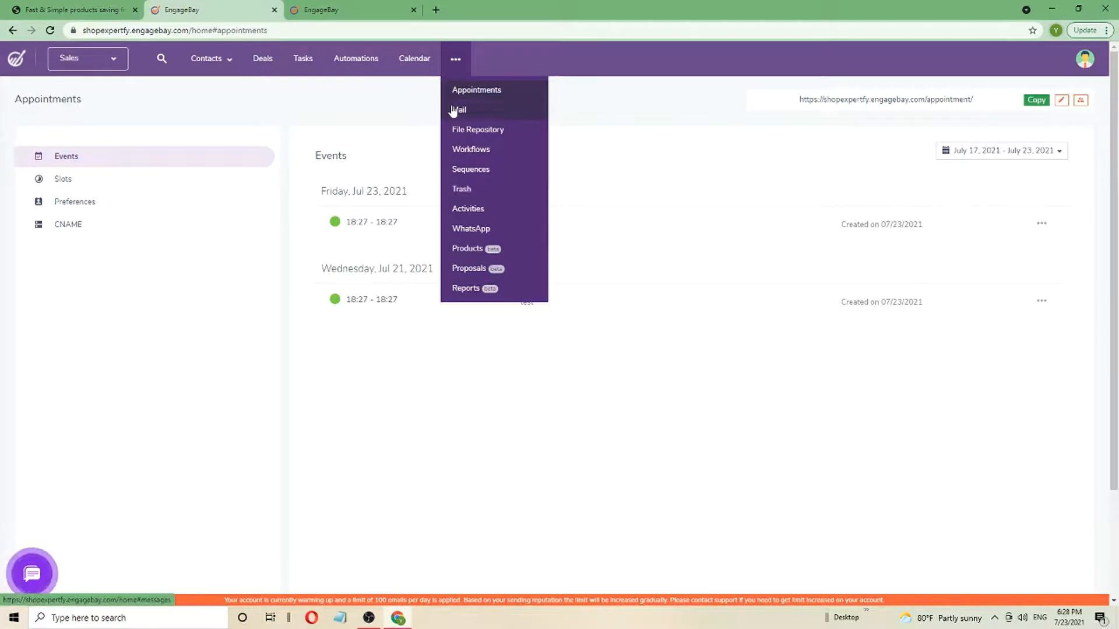
# Browse Mail, File Repository, Workflows and Sequences, starting a new email sequence
pyautogui.click(455, 110)
pyautogui.click(461, 130)
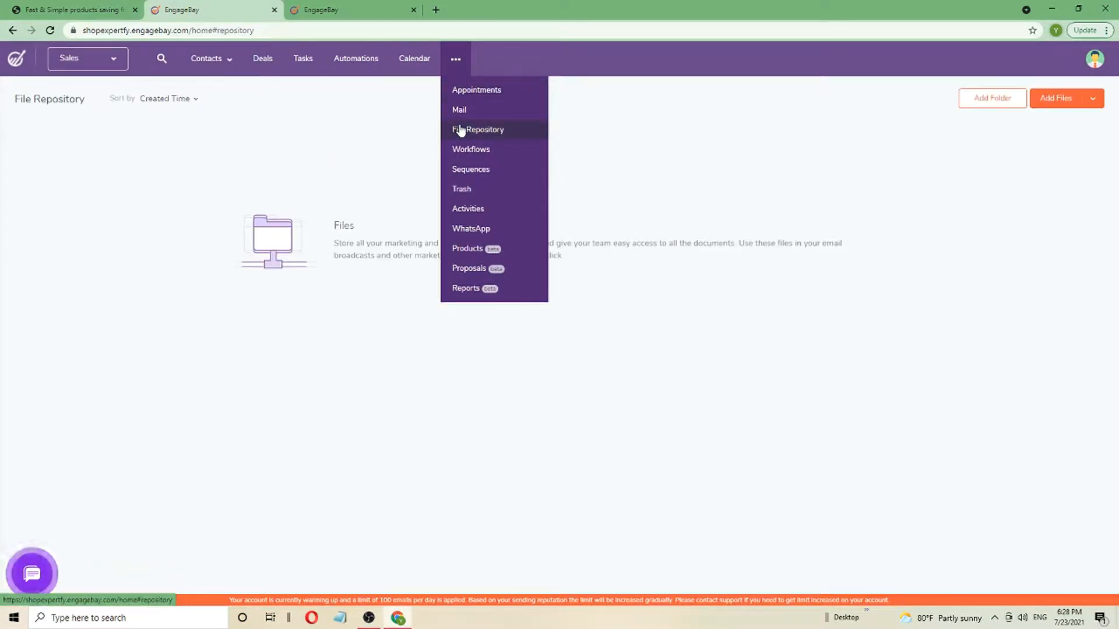
pyautogui.click(461, 150)
pyautogui.click(462, 171)
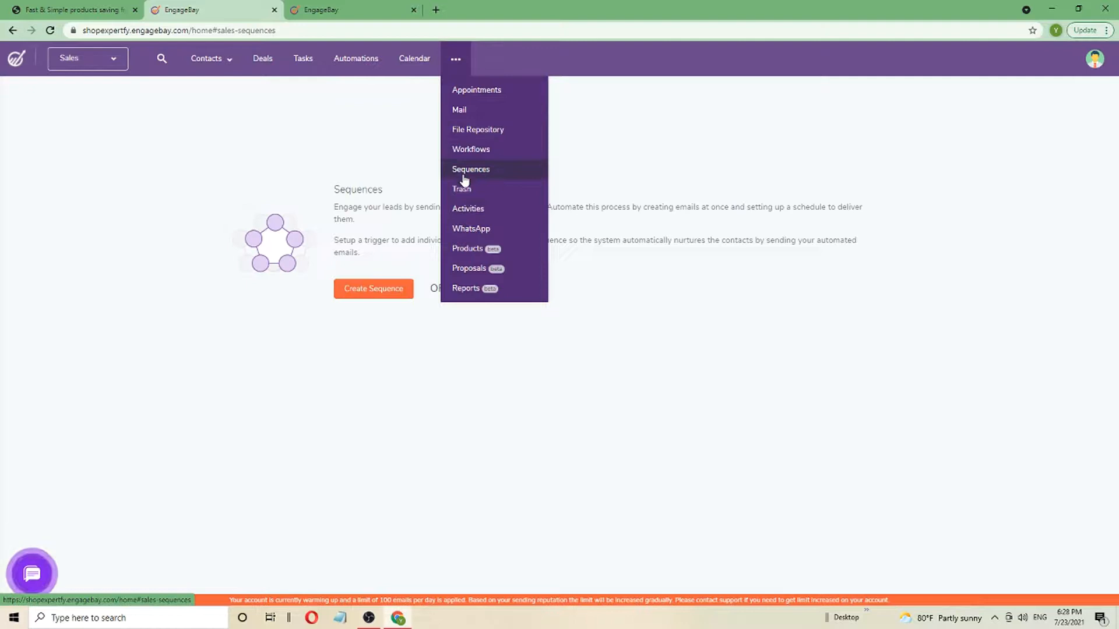
pyautogui.click(382, 289)
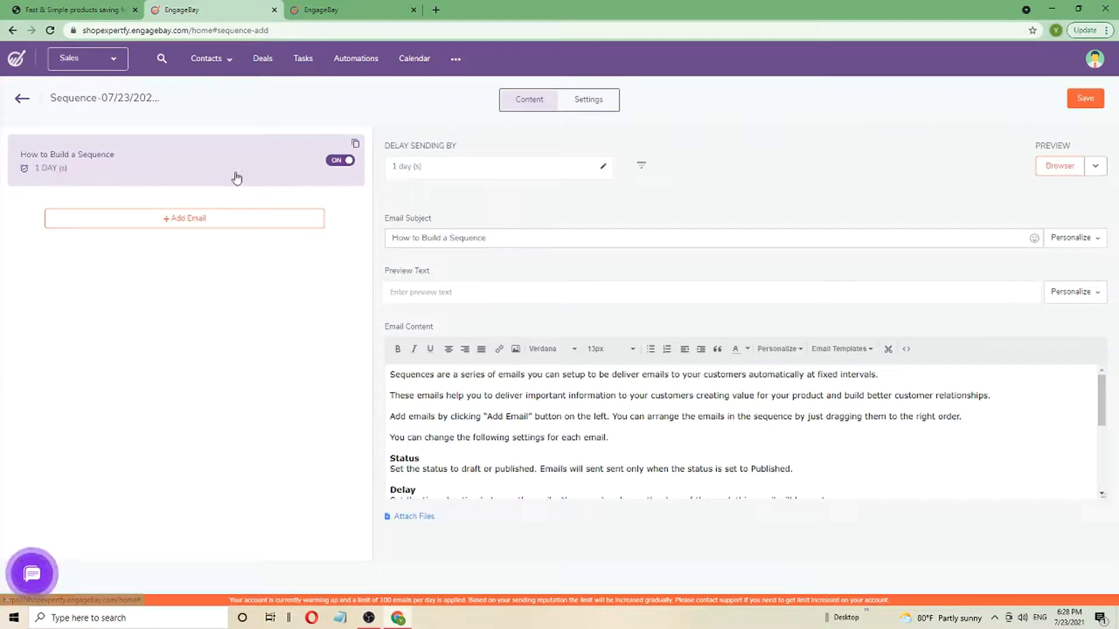
# Visit Activities, Products and Proposals, then view the Lost Deal and Sales Forecast reports
pyautogui.click(465, 209)
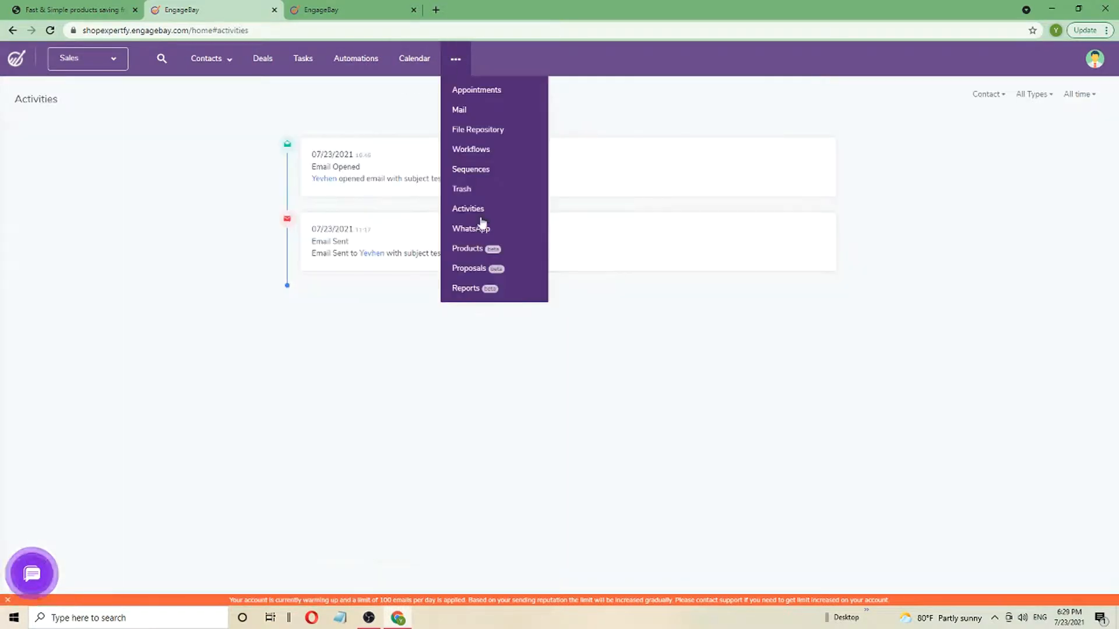
pyautogui.click(477, 251)
pyautogui.click(469, 270)
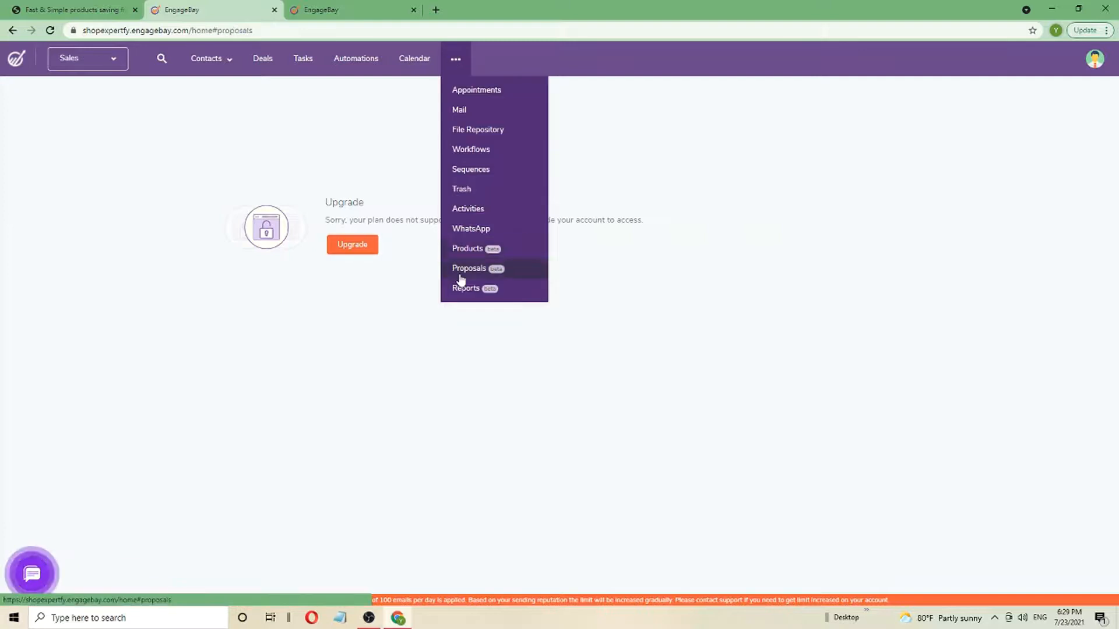
pyautogui.click(466, 289)
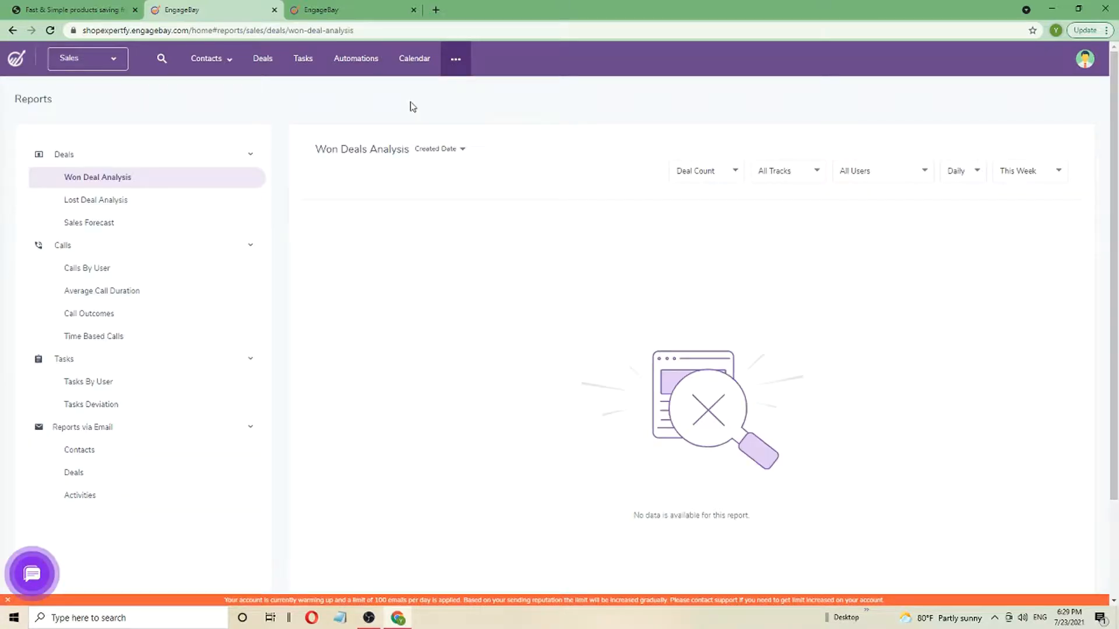
pyautogui.click(151, 201)
pyautogui.click(143, 224)
# View the Call Outcomes report, then switch to the Service area's Tickets list
pyautogui.click(89, 313)
pyautogui.click(88, 59)
pyautogui.click(82, 128)
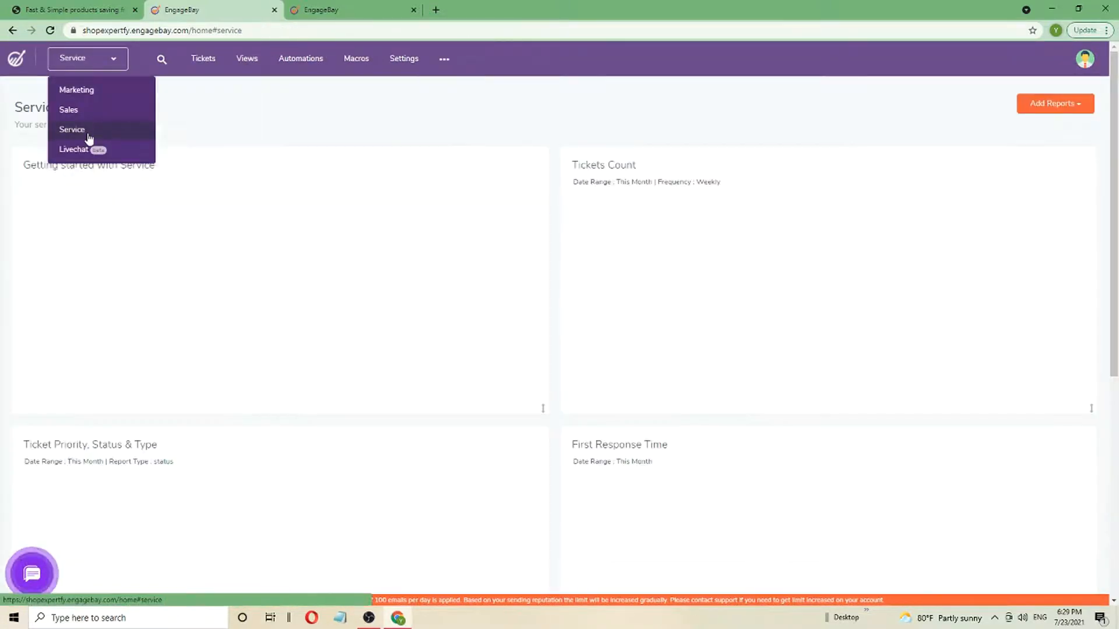
pyautogui.click(209, 63)
pyautogui.click(1072, 99)
pyautogui.click(757, 75)
pyautogui.click(243, 64)
pyautogui.click(205, 60)
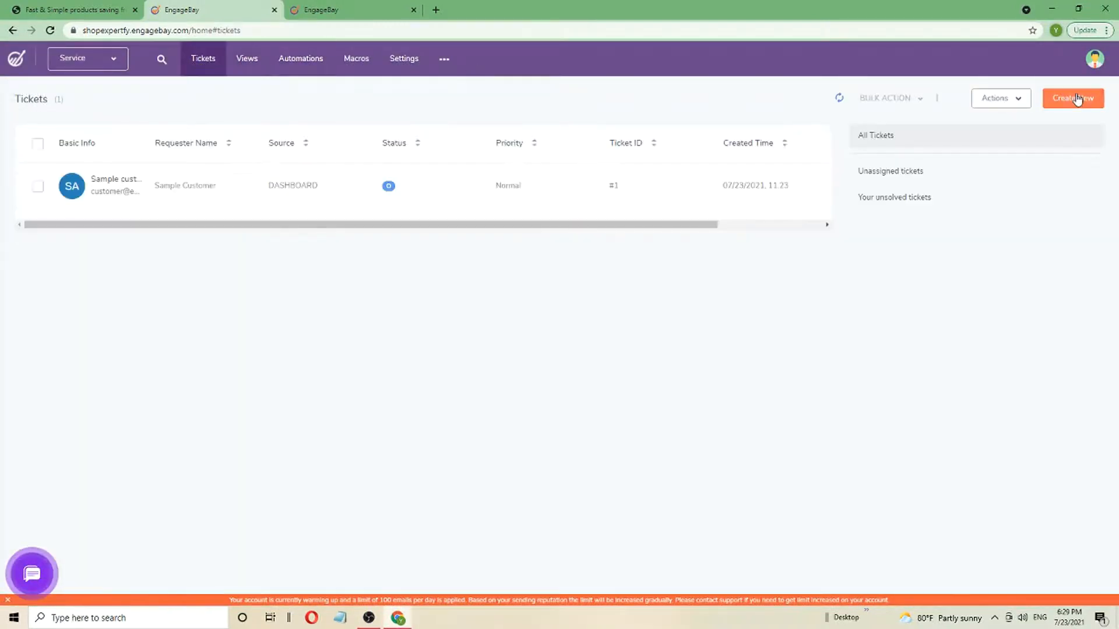
# Submit a ticket to a contact with subject 'Hey', message 'Do it', assigned to the account user
pyautogui.click(1076, 99)
pyautogui.write('Hey')
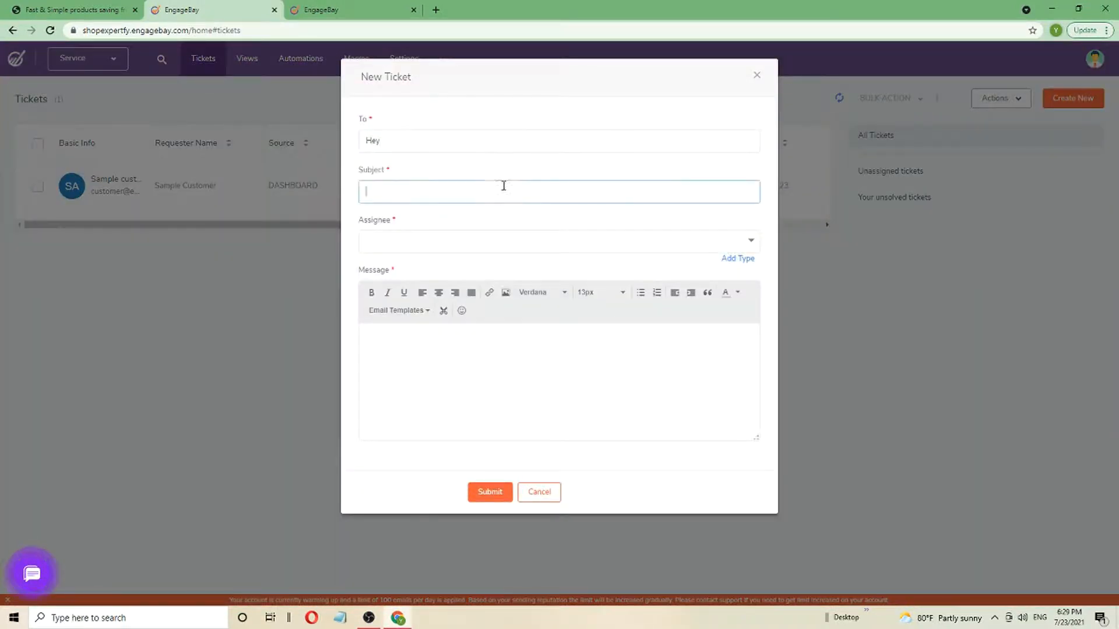
pyautogui.click(481, 175)
pyautogui.click(436, 216)
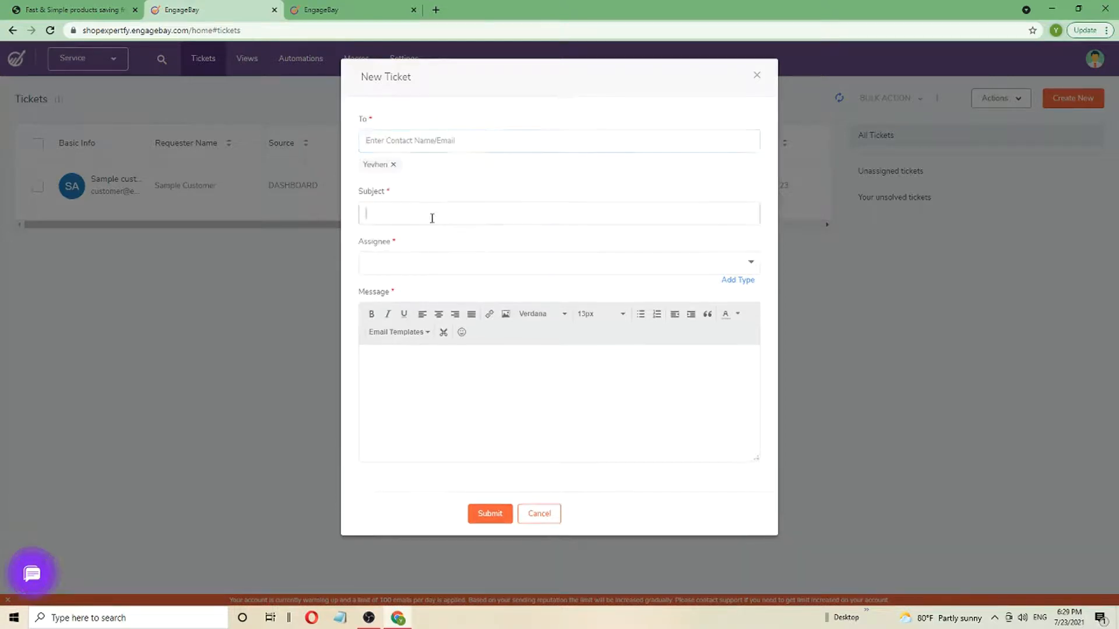
pyautogui.write('Hey')
pyautogui.click(429, 262)
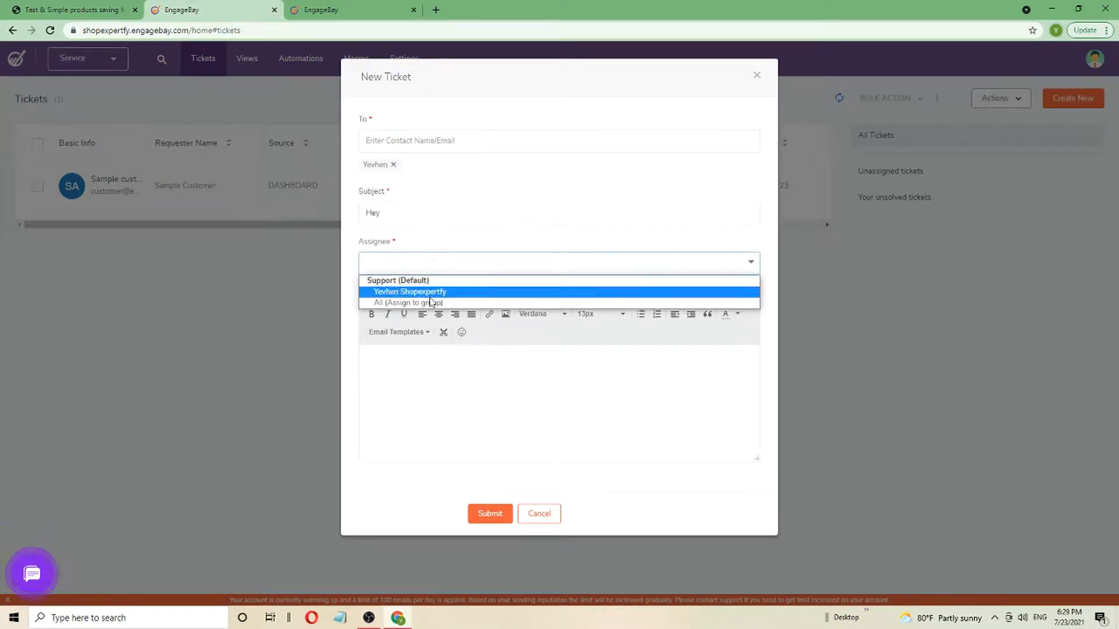
pyautogui.click(431, 290)
pyautogui.click(469, 423)
pyautogui.click(492, 515)
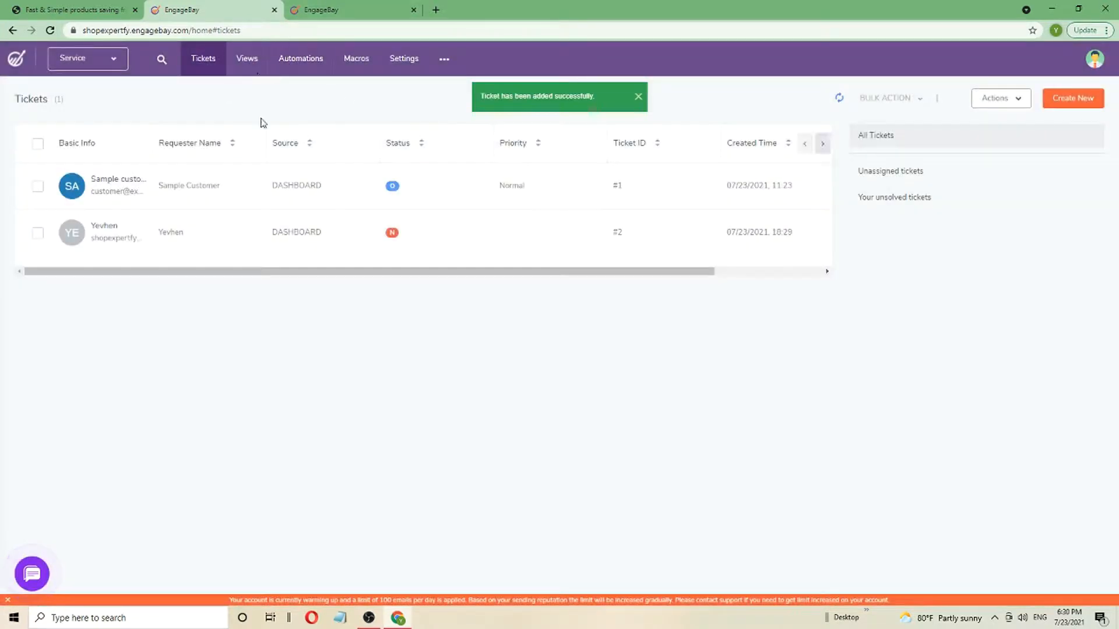
pyautogui.click(249, 64)
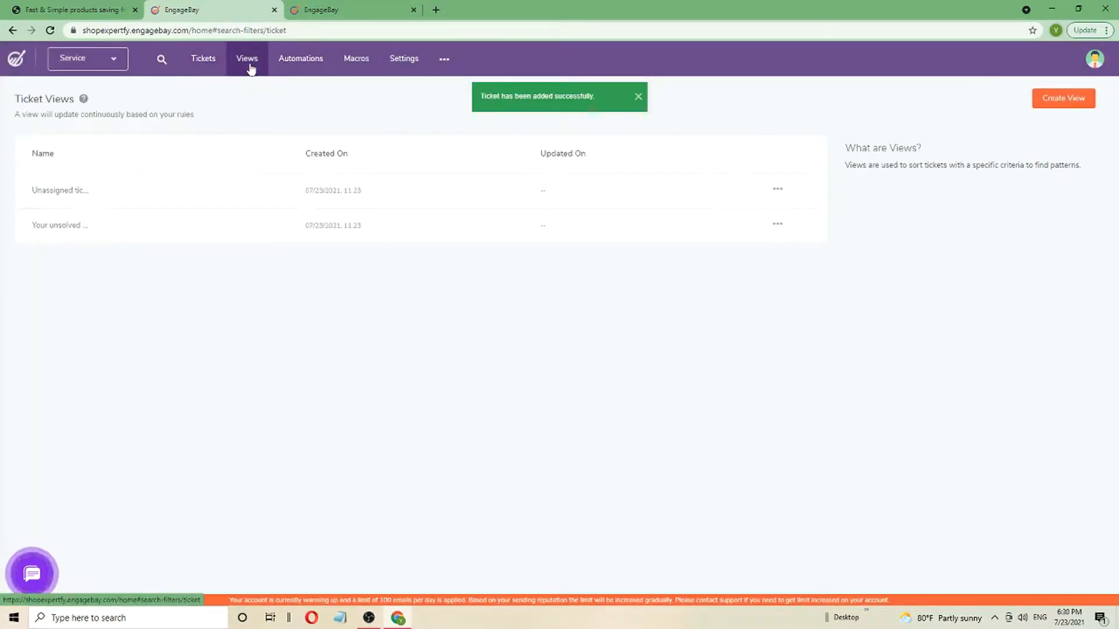
# Create a new service automation named test
pyautogui.click(300, 58)
pyautogui.click(382, 266)
pyautogui.write('test')
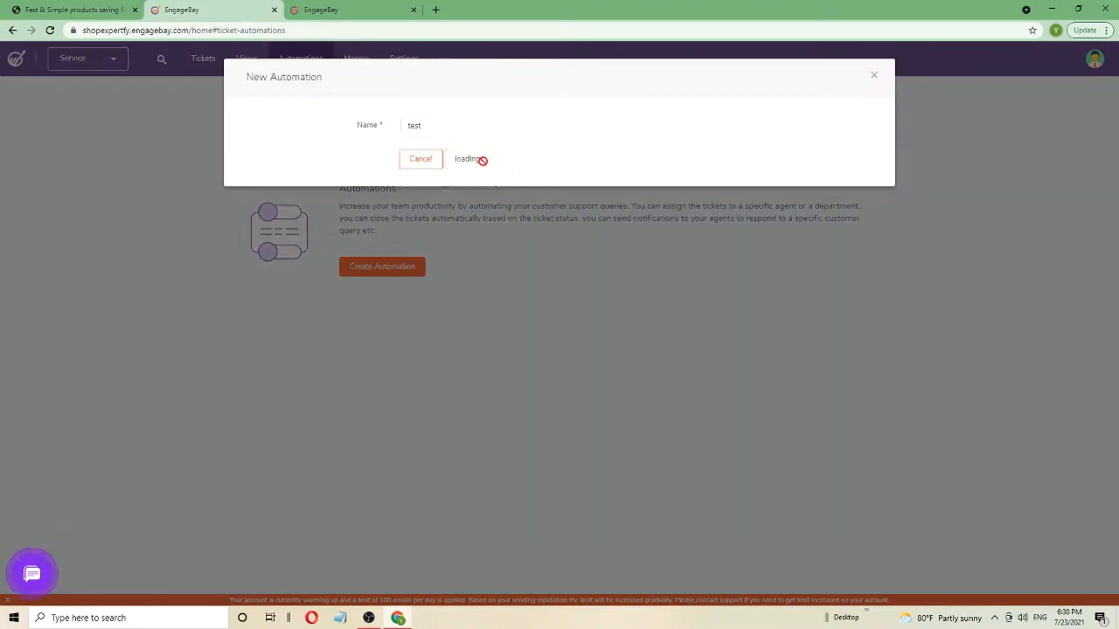
pyautogui.click(480, 161)
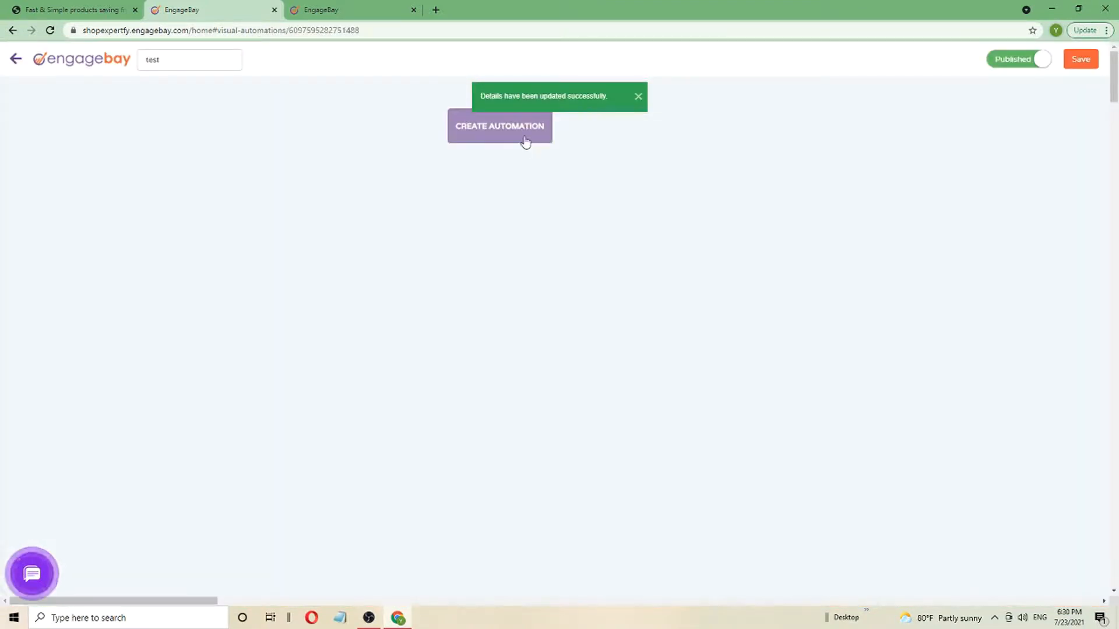
# Add an On ticket status change trigger for the status New
pyautogui.click(523, 137)
pyautogui.click(535, 120)
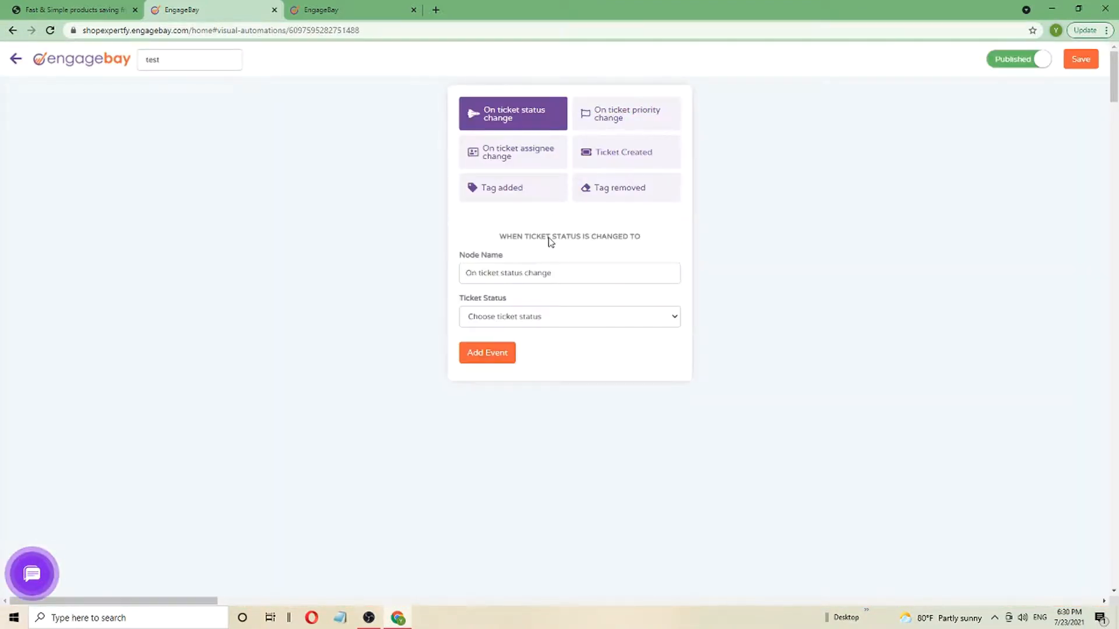
pyautogui.click(572, 316)
pyautogui.click(540, 351)
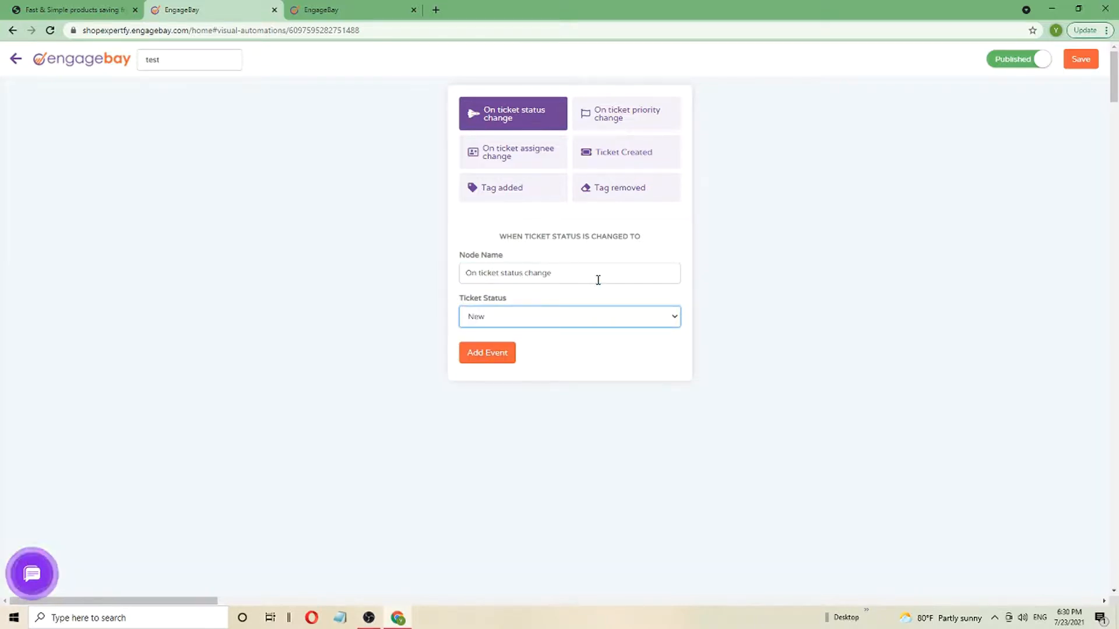
pyautogui.click(502, 354)
# Start an Add deal action, then abandon the unfinished deal form
pyautogui.click(583, 126)
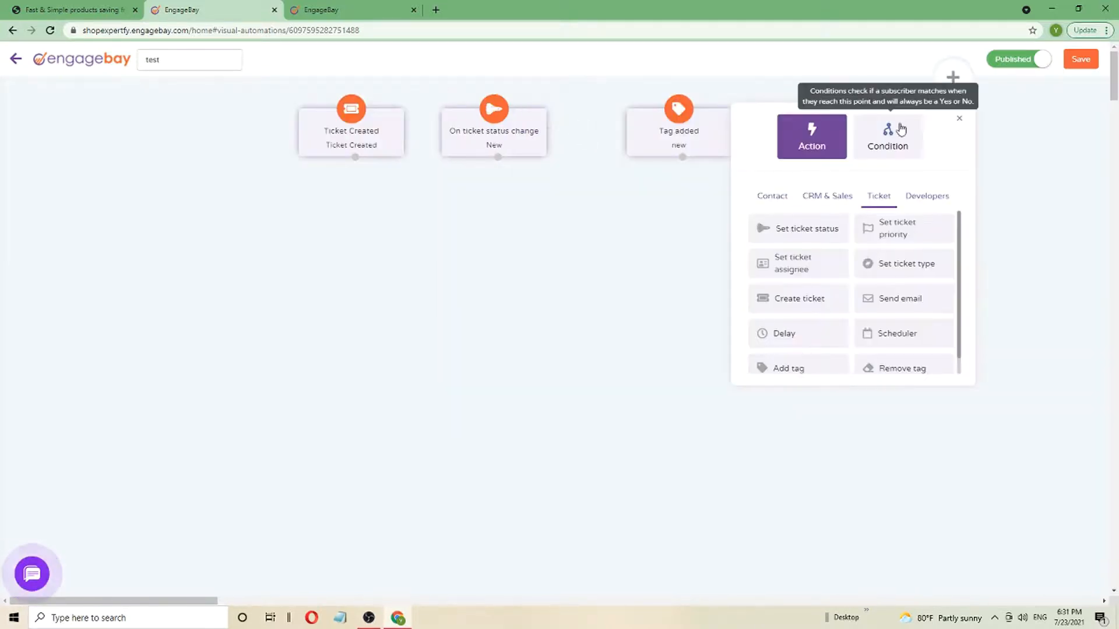
pyautogui.click(823, 195)
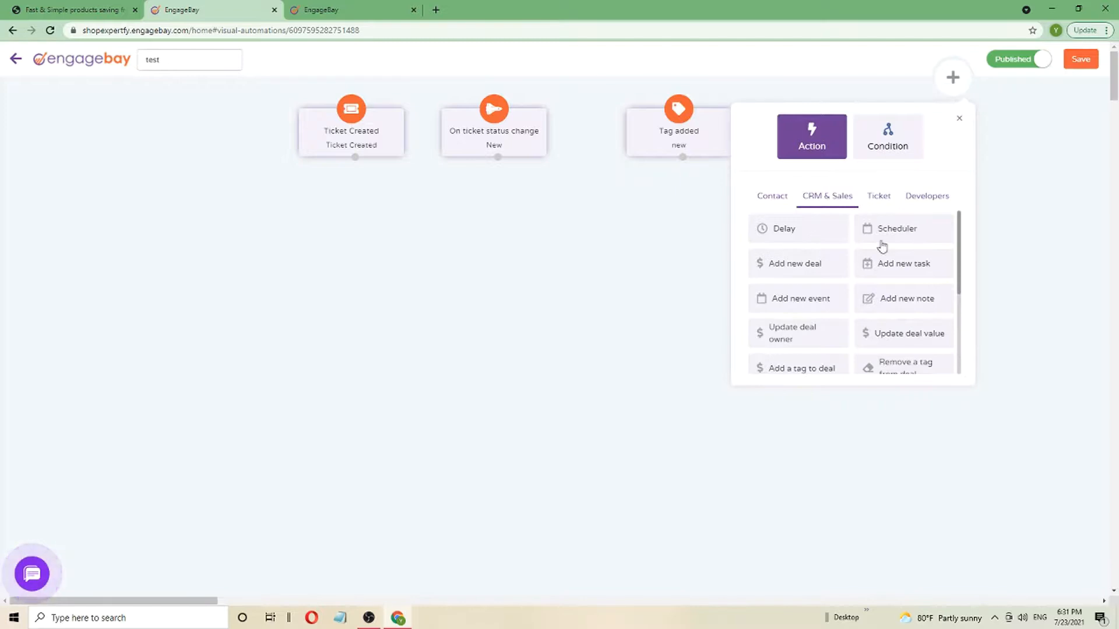
pyautogui.click(800, 267)
pyautogui.click(869, 226)
pyautogui.click(807, 270)
pyautogui.scroll(-7, 851, 247)
pyautogui.click(781, 377)
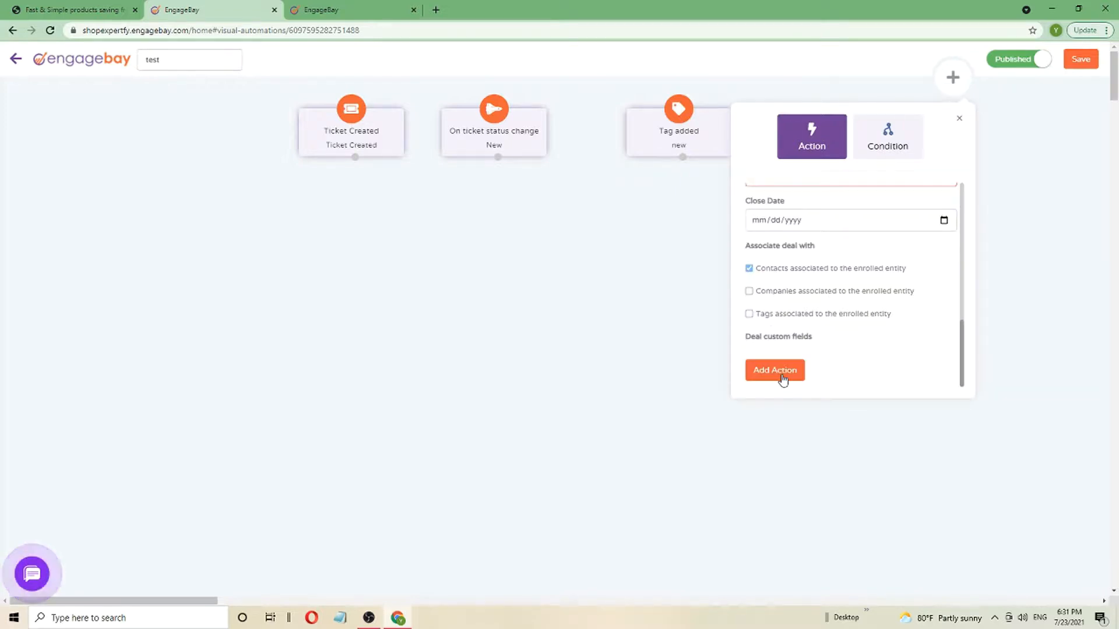
pyautogui.scroll(-3, 815, 262)
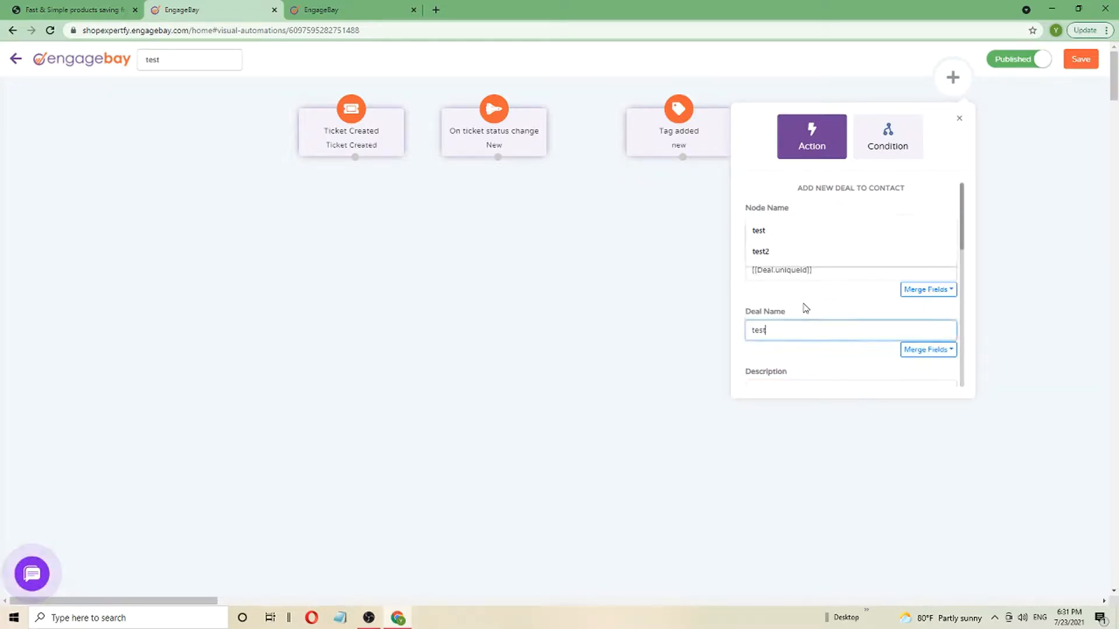
pyautogui.click(801, 303)
pyautogui.click(803, 198)
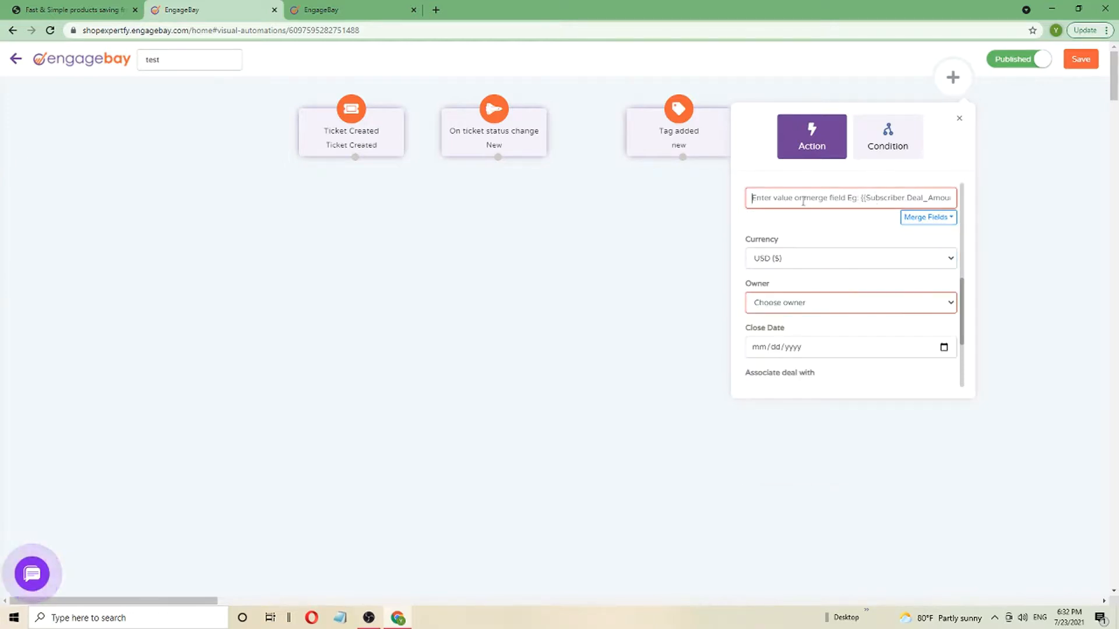
pyautogui.click(1057, 203)
# Add a Send email action with subject, sender name and content all set to test
pyautogui.click(939, 81)
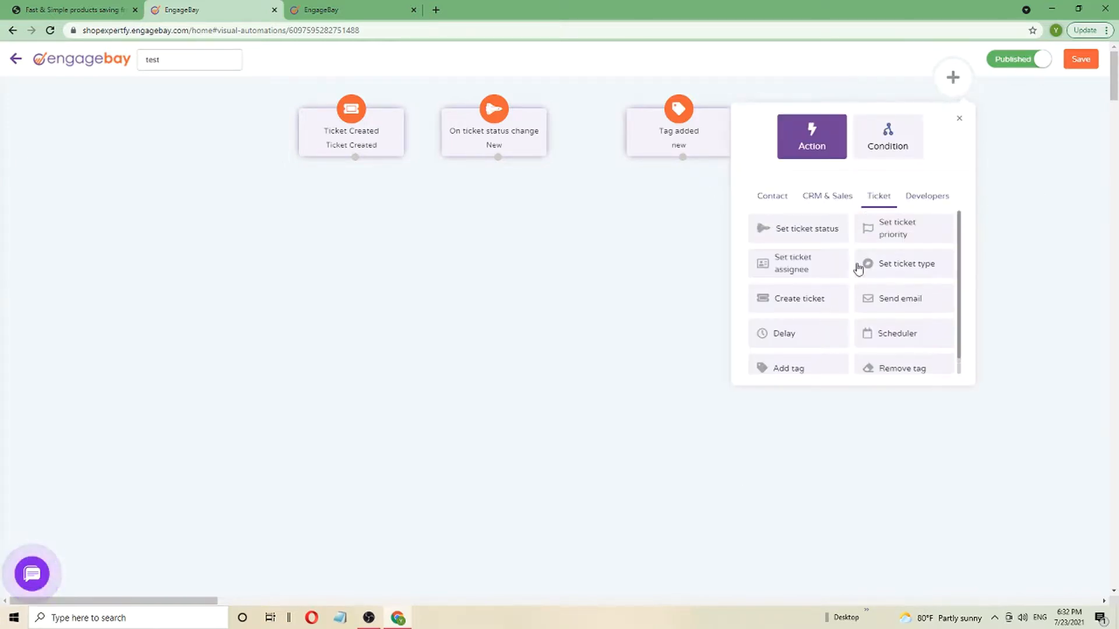
pyautogui.click(882, 300)
pyautogui.click(488, 276)
pyautogui.write('test')
pyautogui.click(480, 335)
pyautogui.write('test')
pyautogui.click(608, 336)
pyautogui.click(608, 363)
pyautogui.click(507, 460)
pyautogui.write('test')
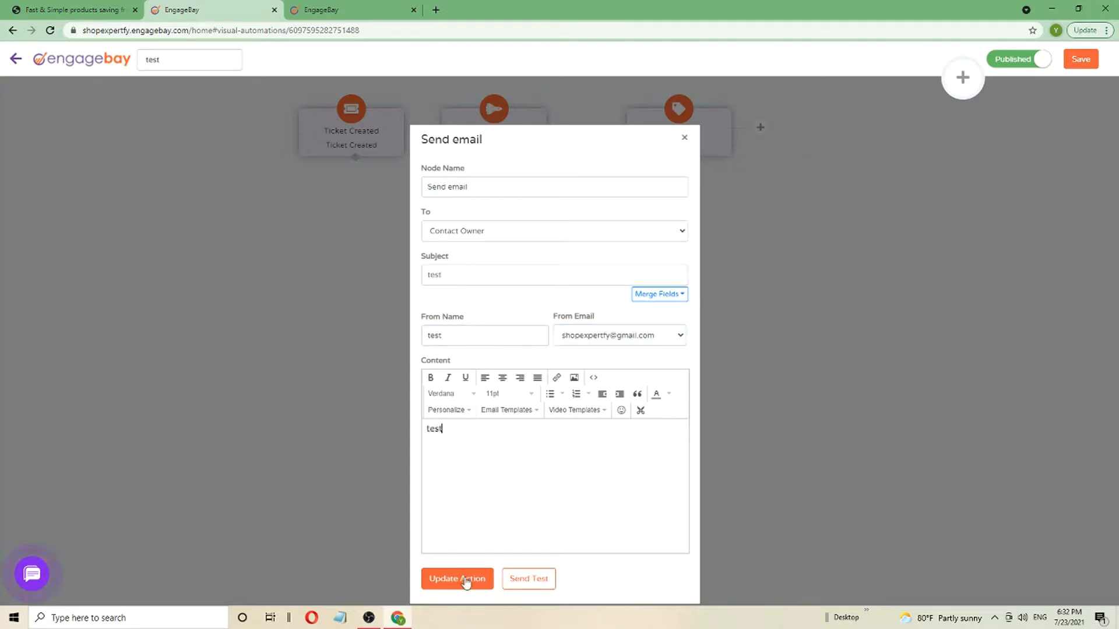
pyautogui.click(465, 582)
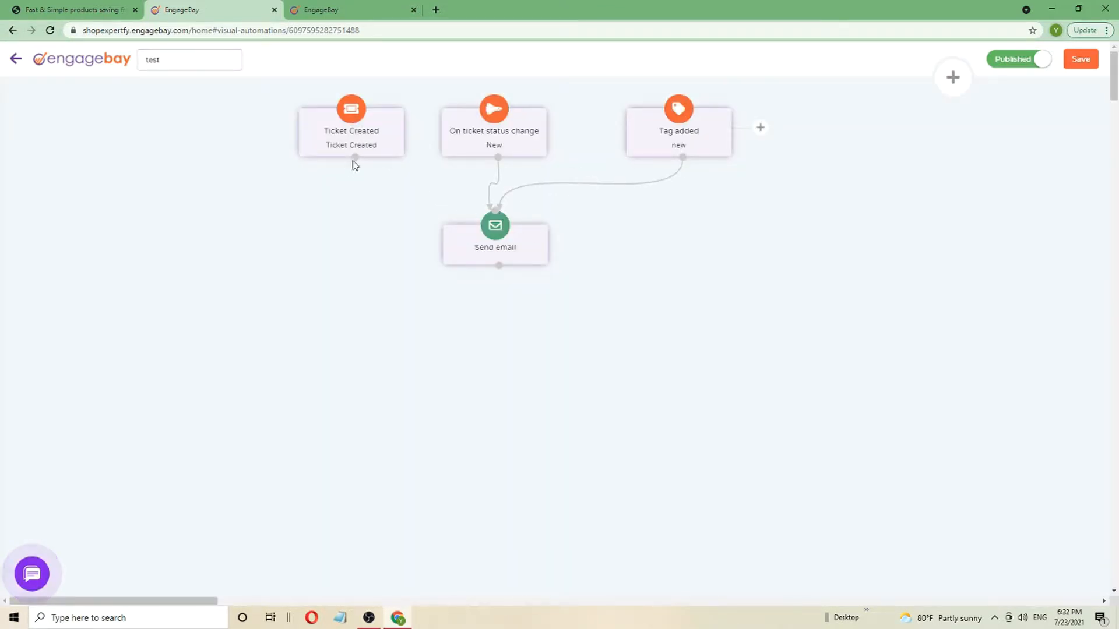
# Create a new macro named test in the Macros section
pyautogui.click(16, 59)
pyautogui.click(356, 58)
pyautogui.click(372, 311)
pyautogui.click(438, 124)
pyautogui.click(414, 153)
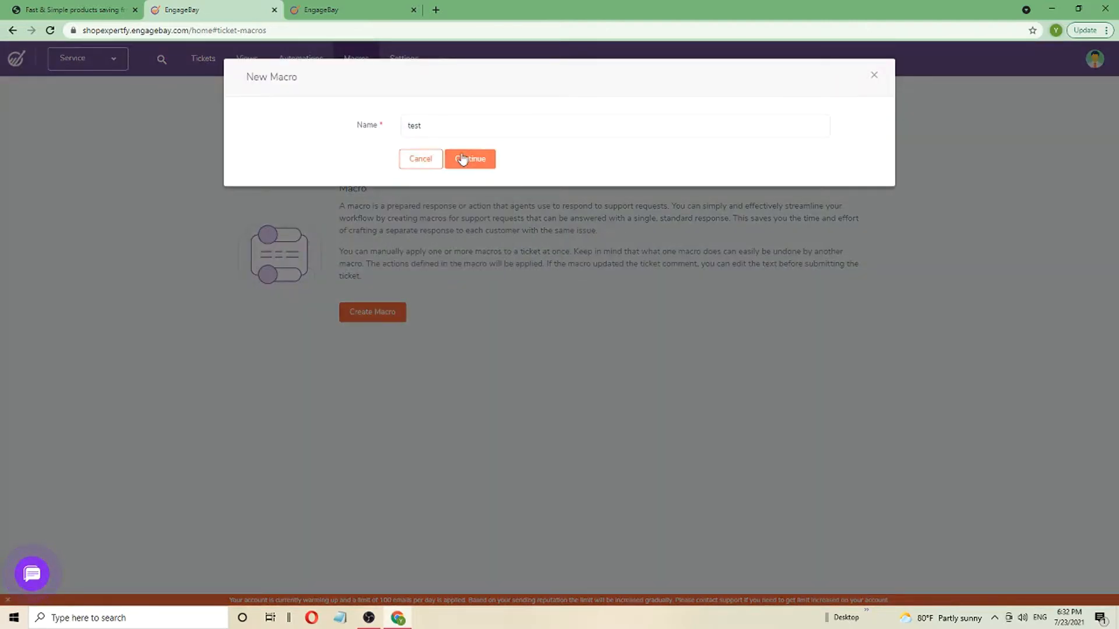
pyautogui.click(472, 157)
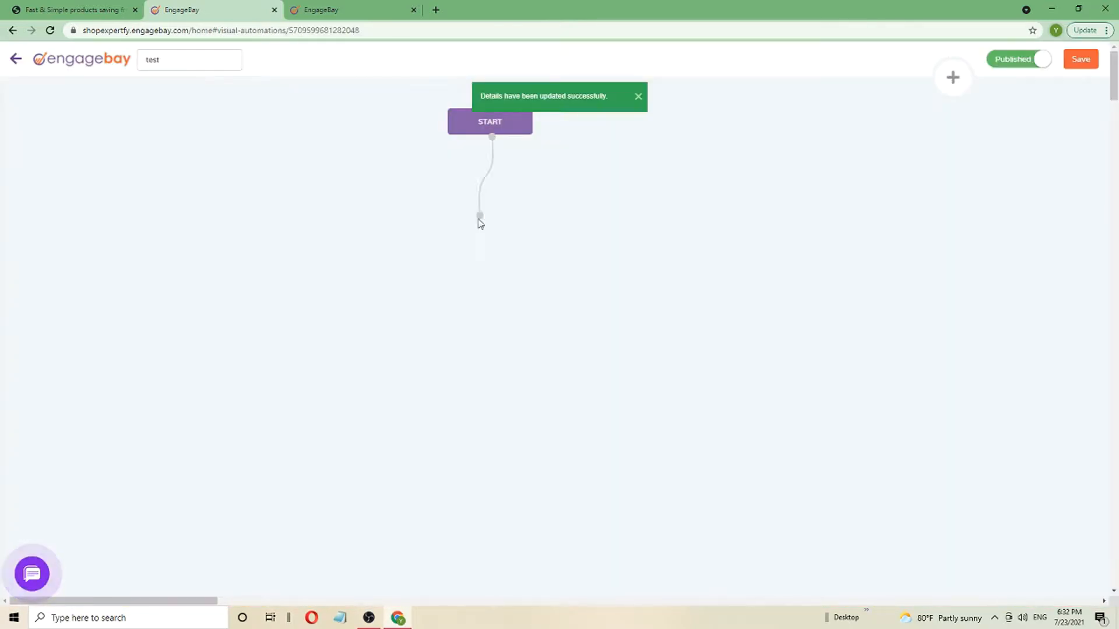
# Return from the macro editor to the Macros list, where test appears as published
pyautogui.click(952, 77)
pyautogui.click(18, 60)
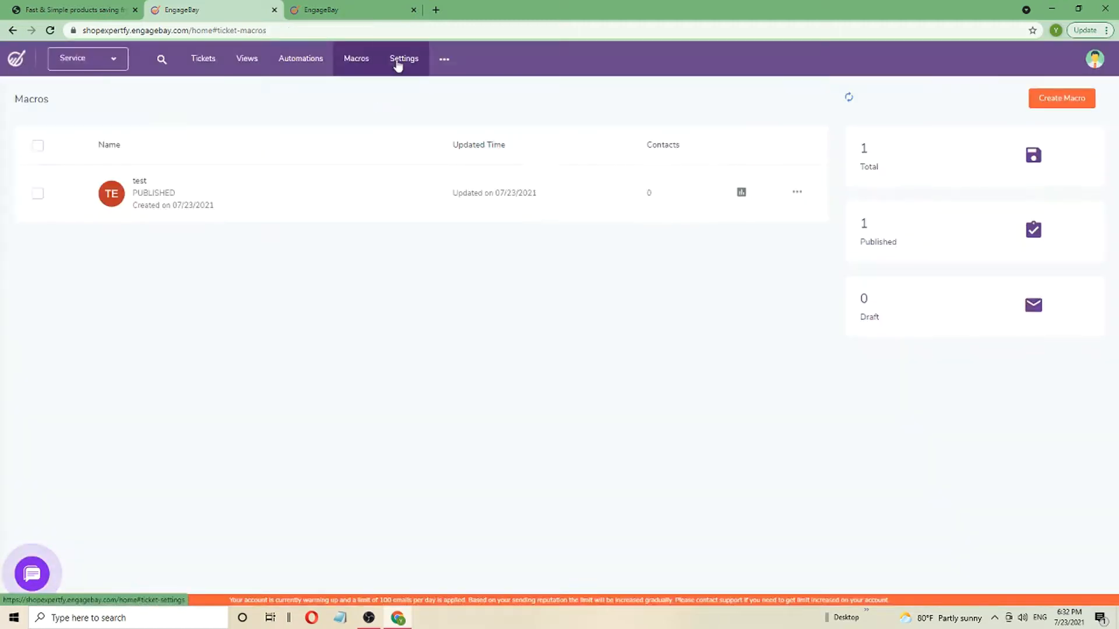
pyautogui.click(402, 58)
pyautogui.click(82, 58)
# Switch to the Livechat module and save the chat widget settings
pyautogui.click(98, 147)
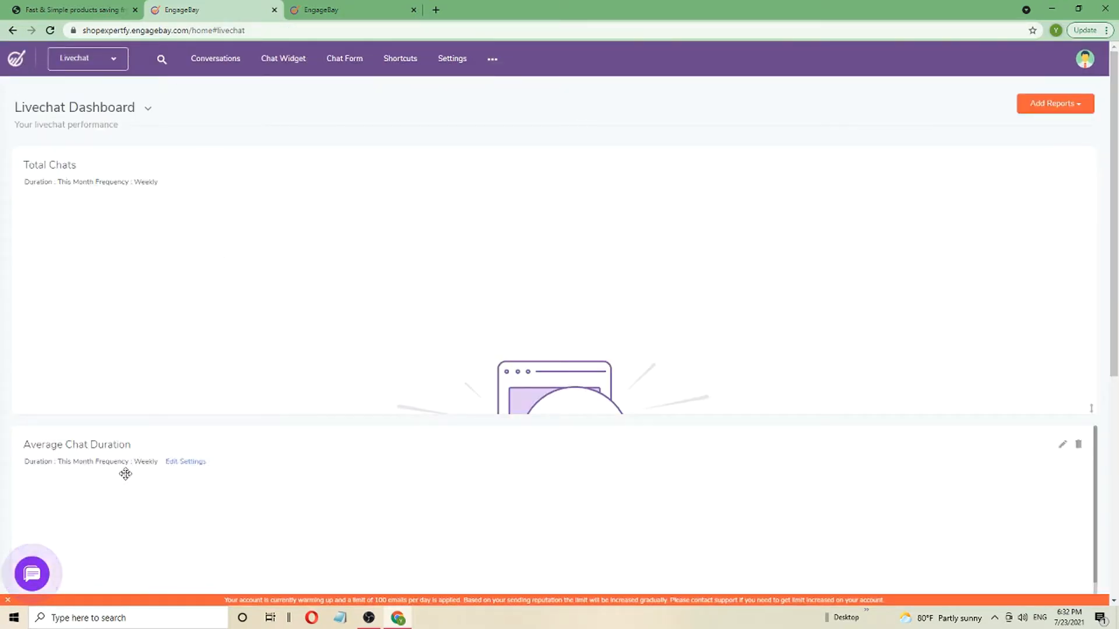
pyautogui.click(283, 58)
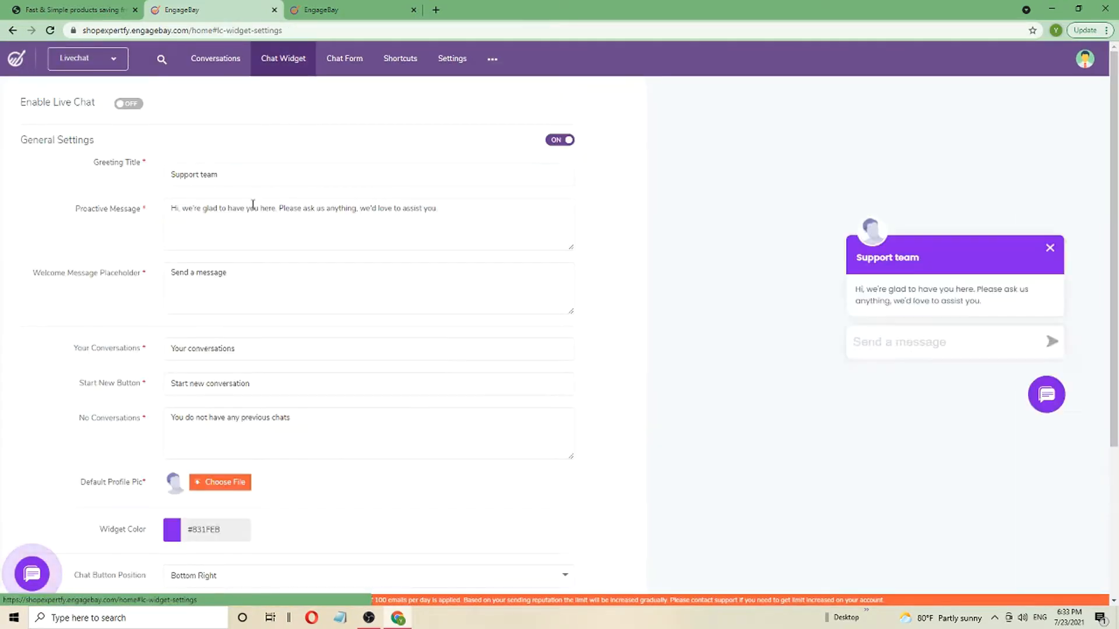
pyautogui.scroll(-4, 279, 379)
pyautogui.click(319, 557)
pyautogui.click(32, 574)
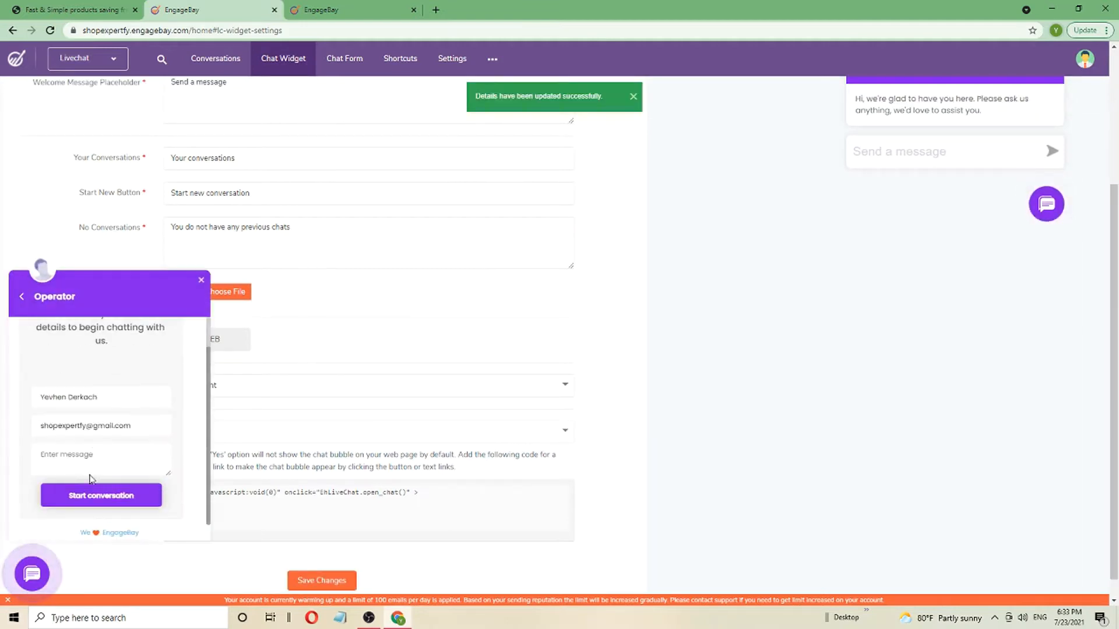
pyautogui.click(32, 574)
# Create a Livechat shortcut named test5
pyautogui.click(344, 58)
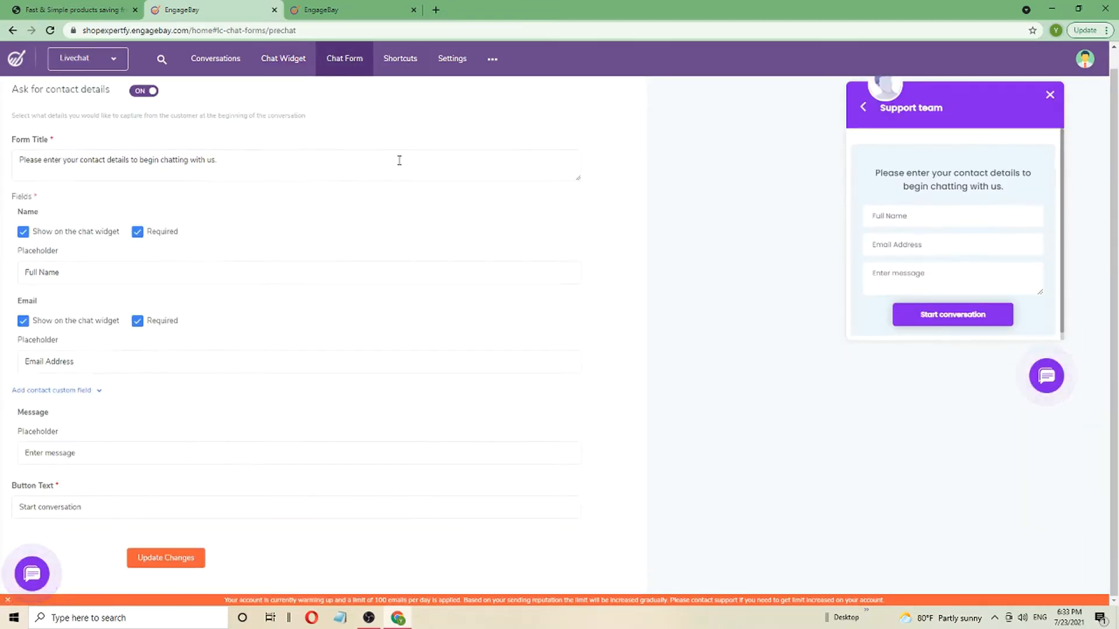
pyautogui.click(402, 62)
pyautogui.click(326, 249)
pyautogui.click(955, 103)
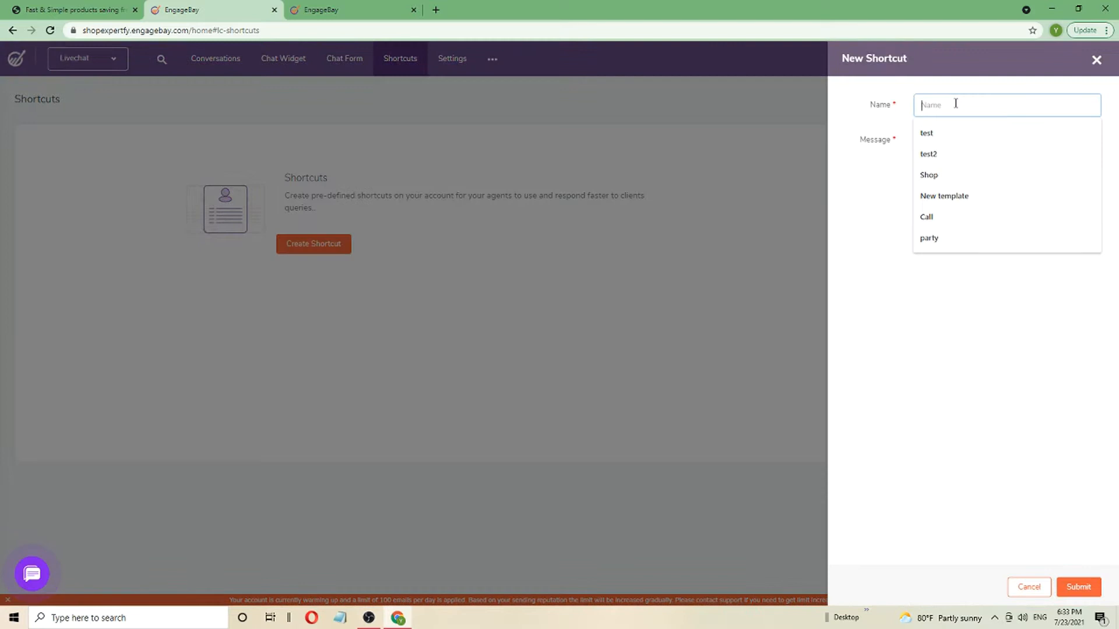
pyautogui.write('test5')
pyautogui.click(1079, 587)
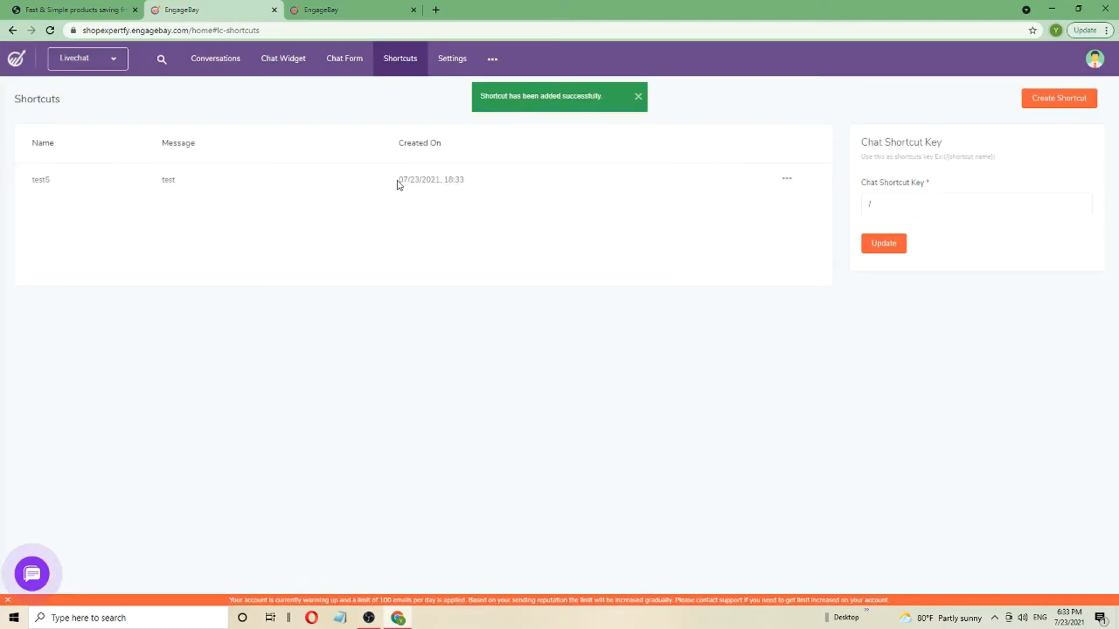
# Review the Livechat Business Hours settings, then go to the File Repository
pyautogui.click(452, 59)
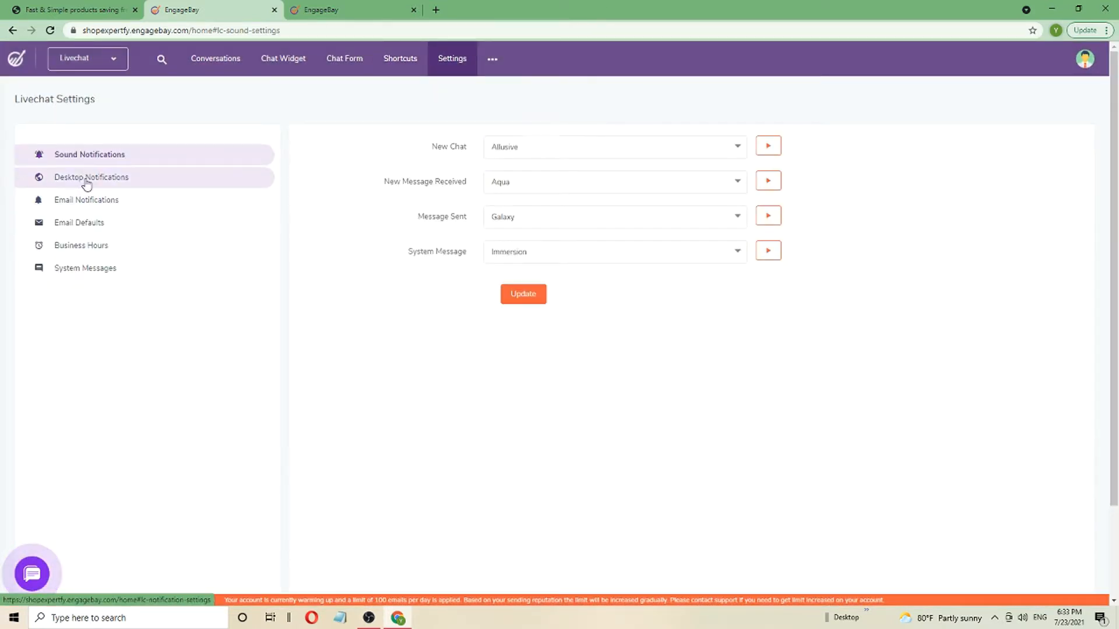
pyautogui.click(87, 223)
pyautogui.click(90, 248)
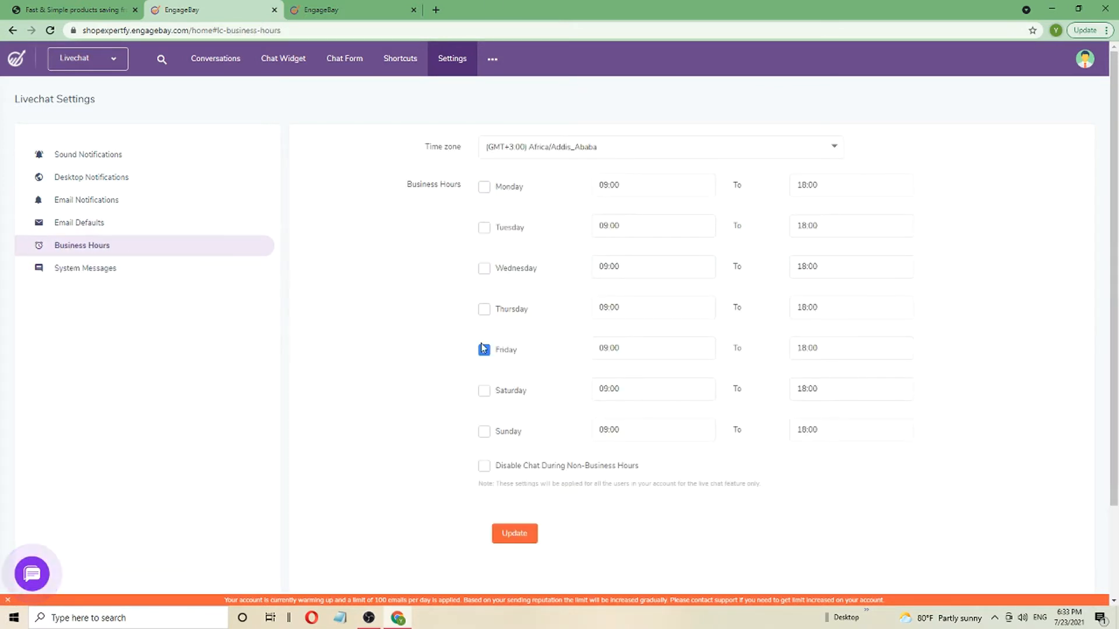
pyautogui.click(492, 58)
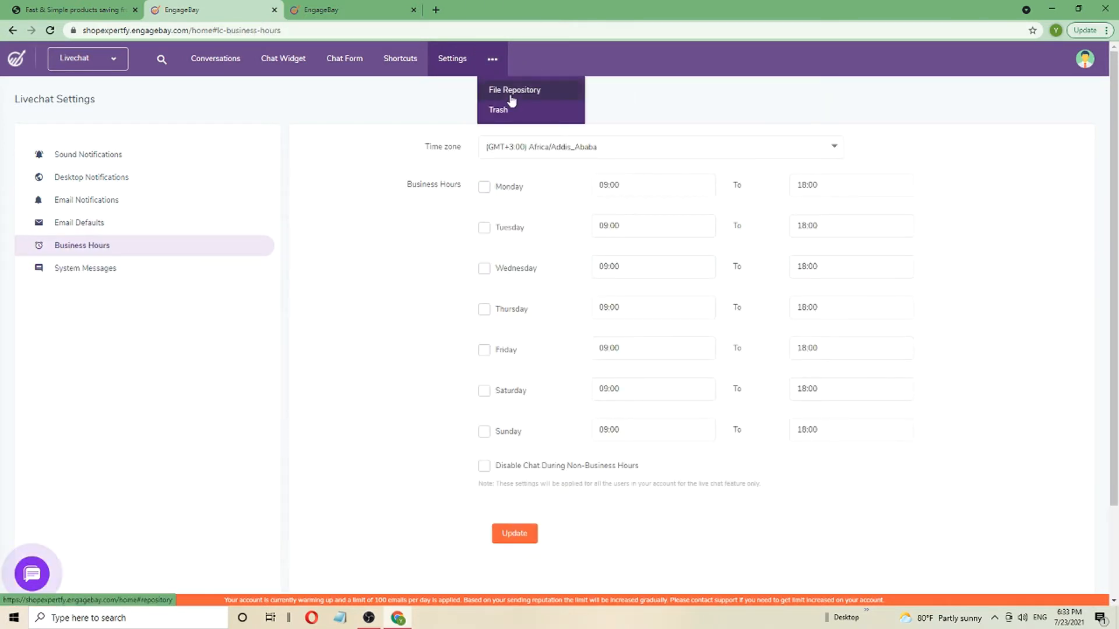
pyautogui.click(510, 87)
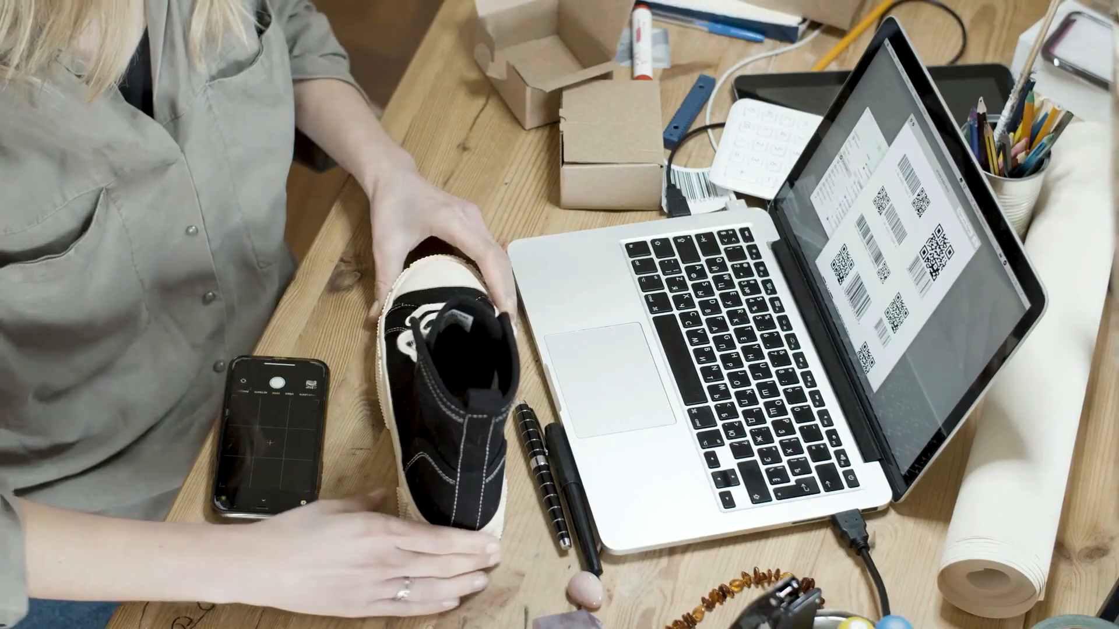